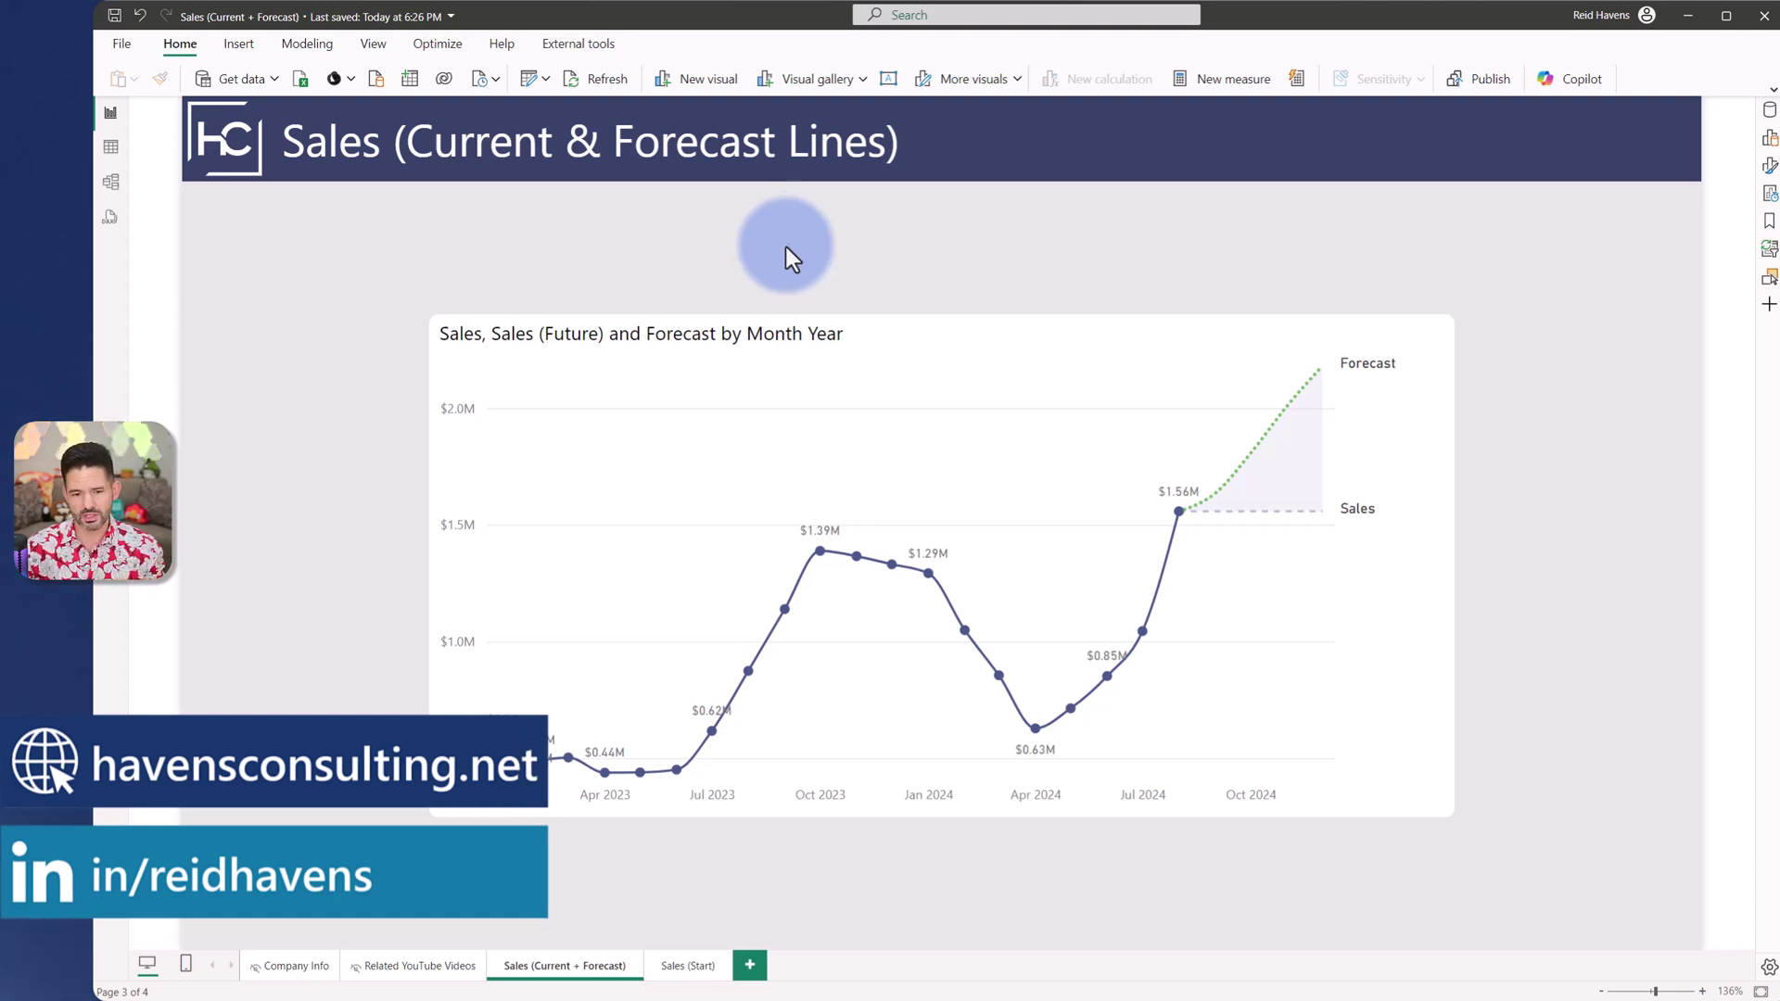
# Compare the finished Sales (Current + Forecast) chart with the Sales (Start) page
pyautogui.click(683, 328)
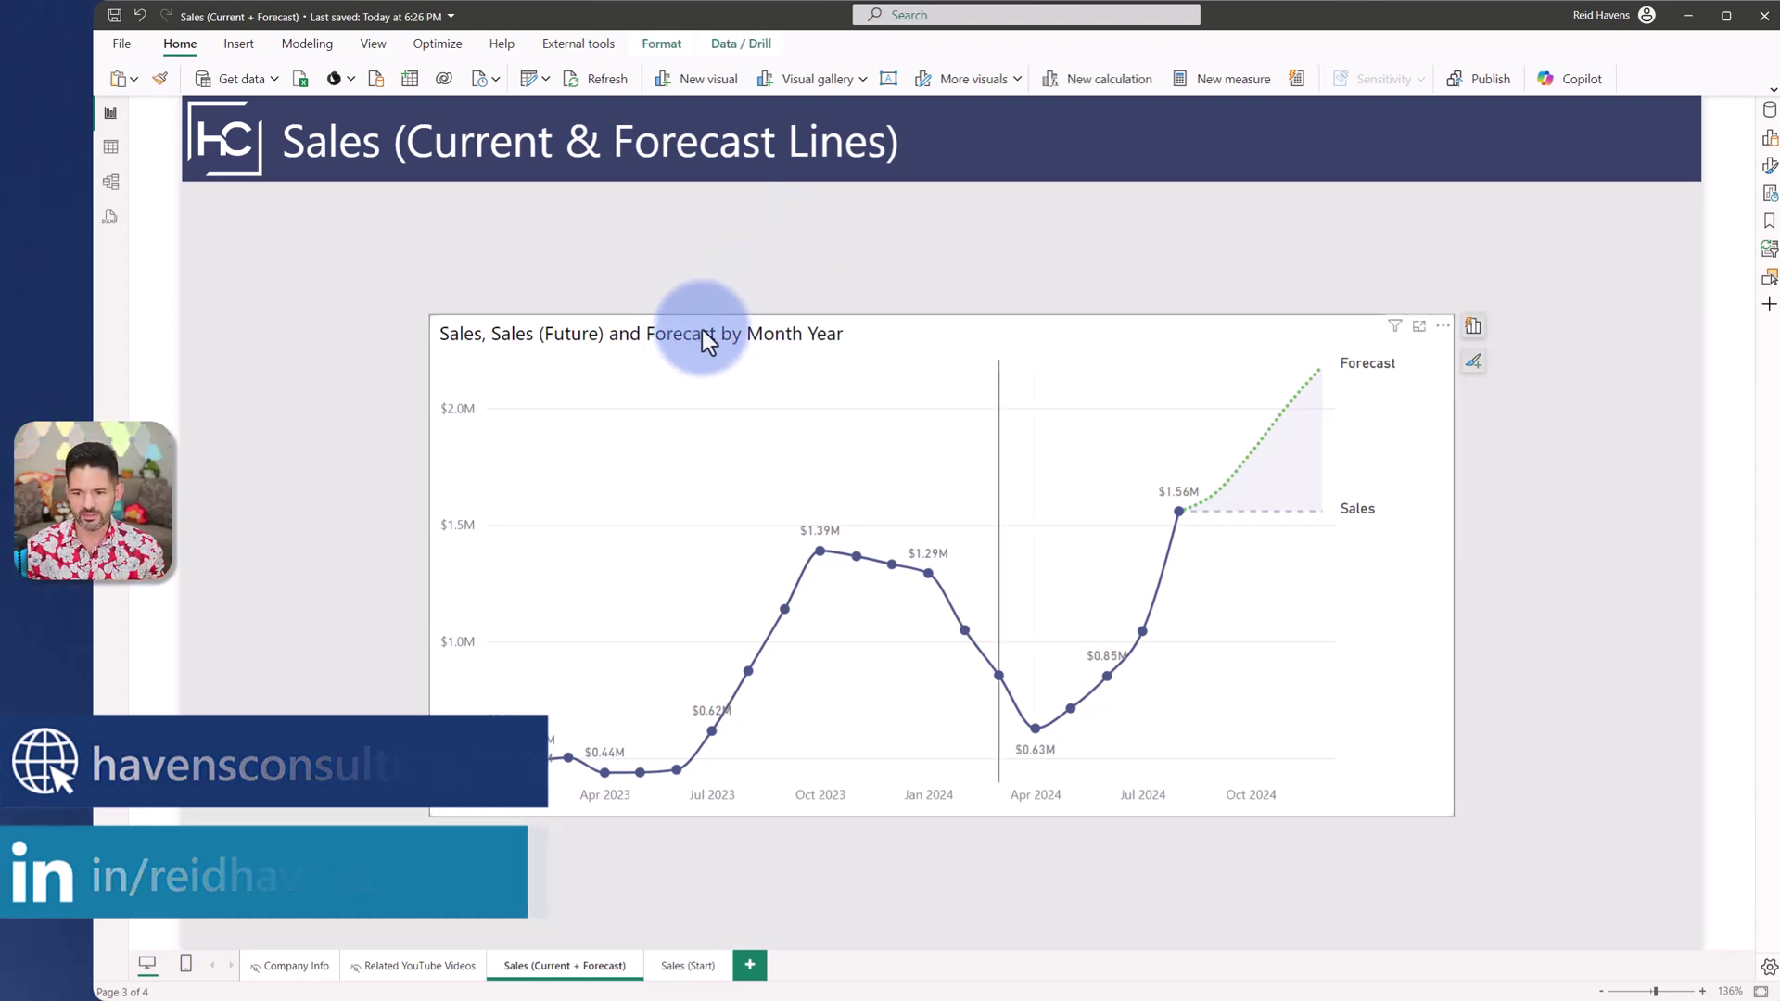
pyautogui.moveTo(1170, 414)
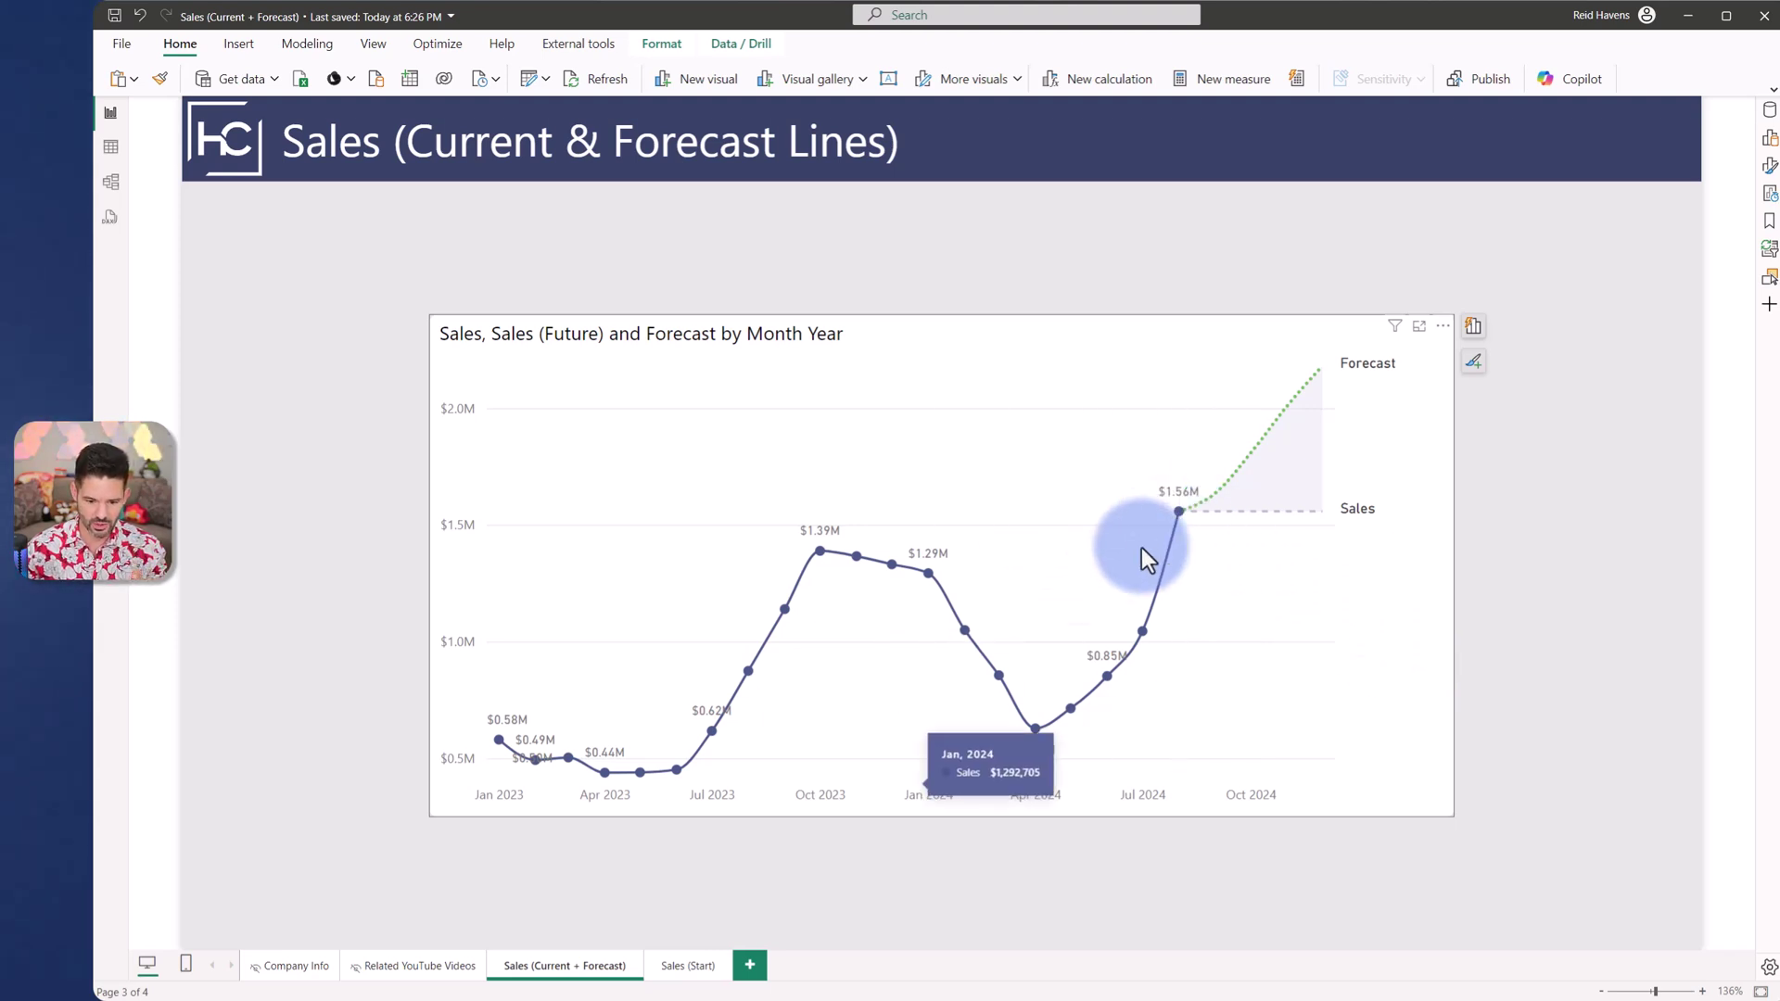
pyautogui.click(686, 967)
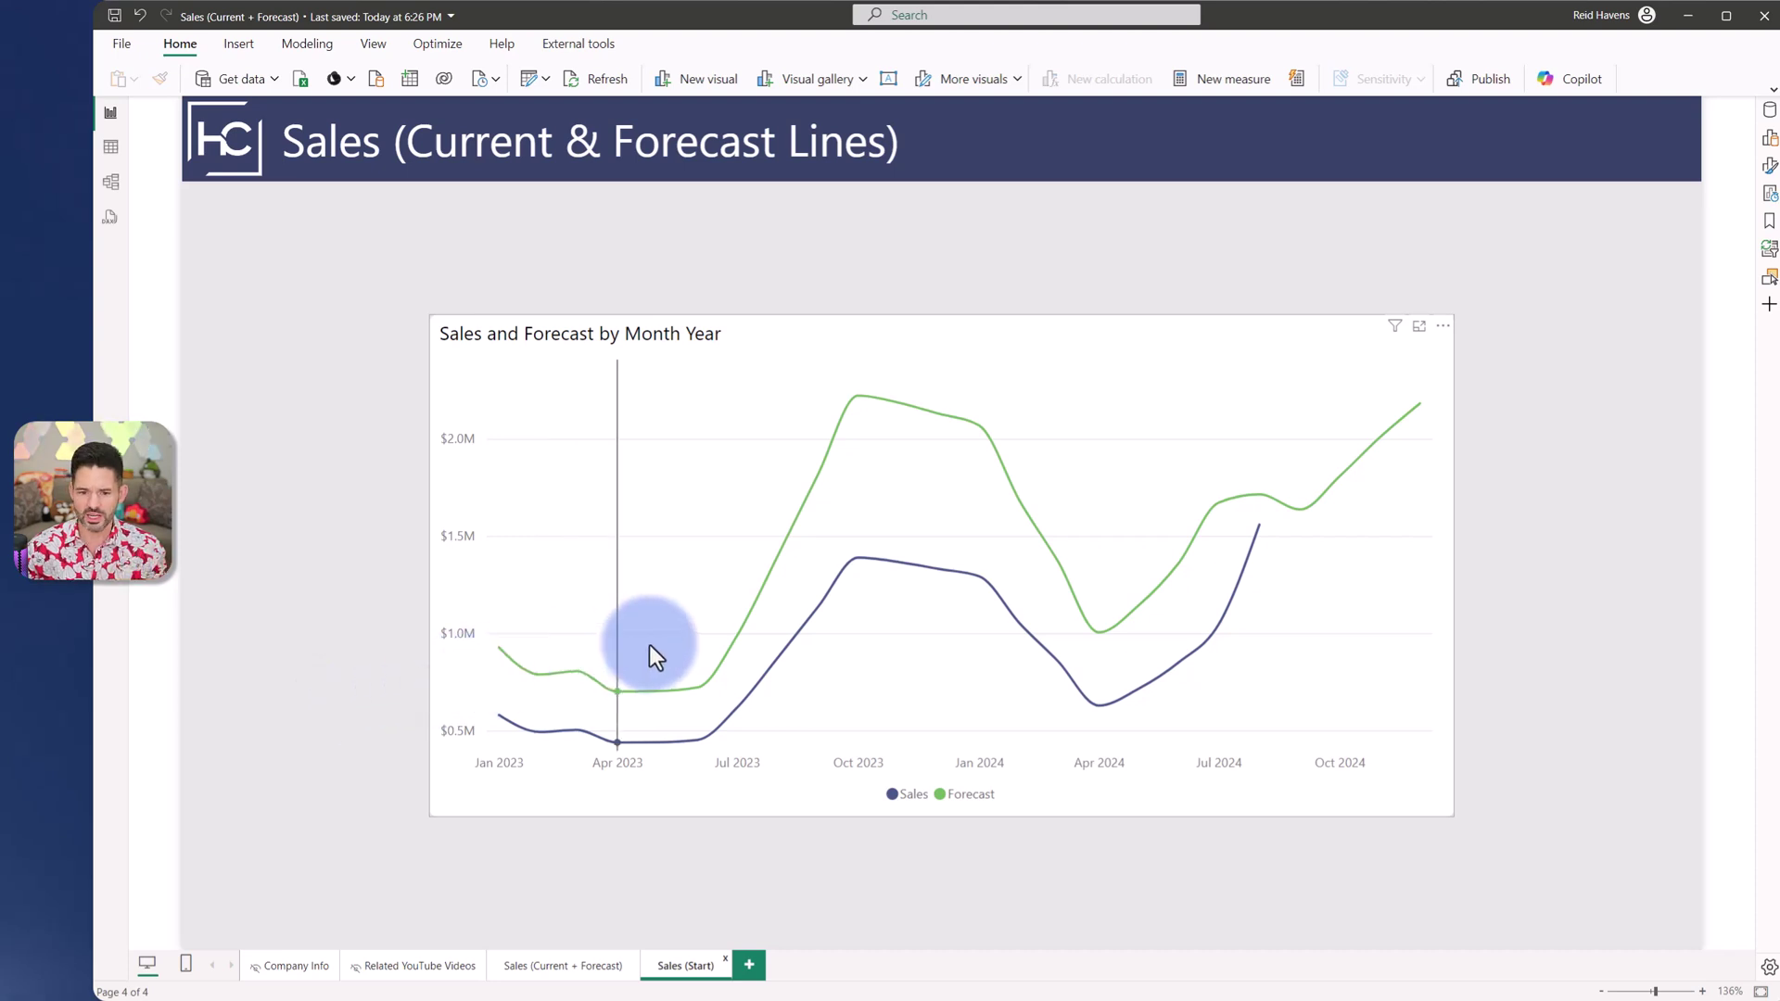
pyautogui.moveTo(649, 646)
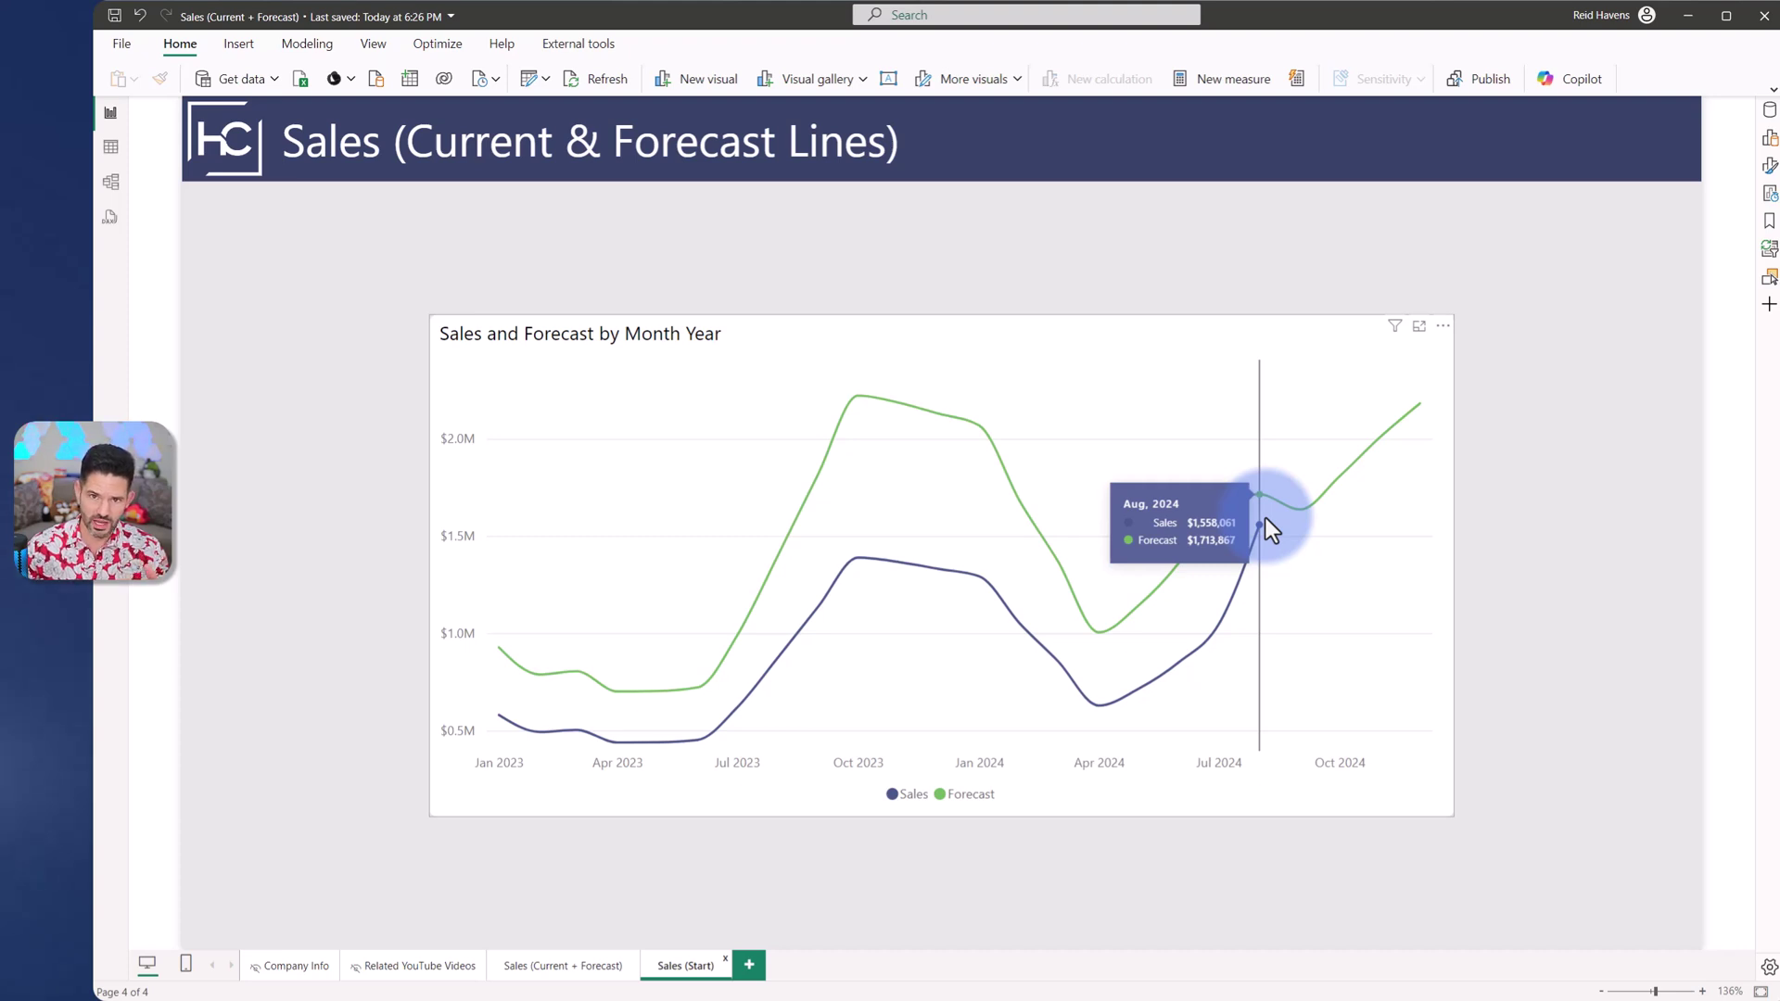
pyautogui.click(547, 969)
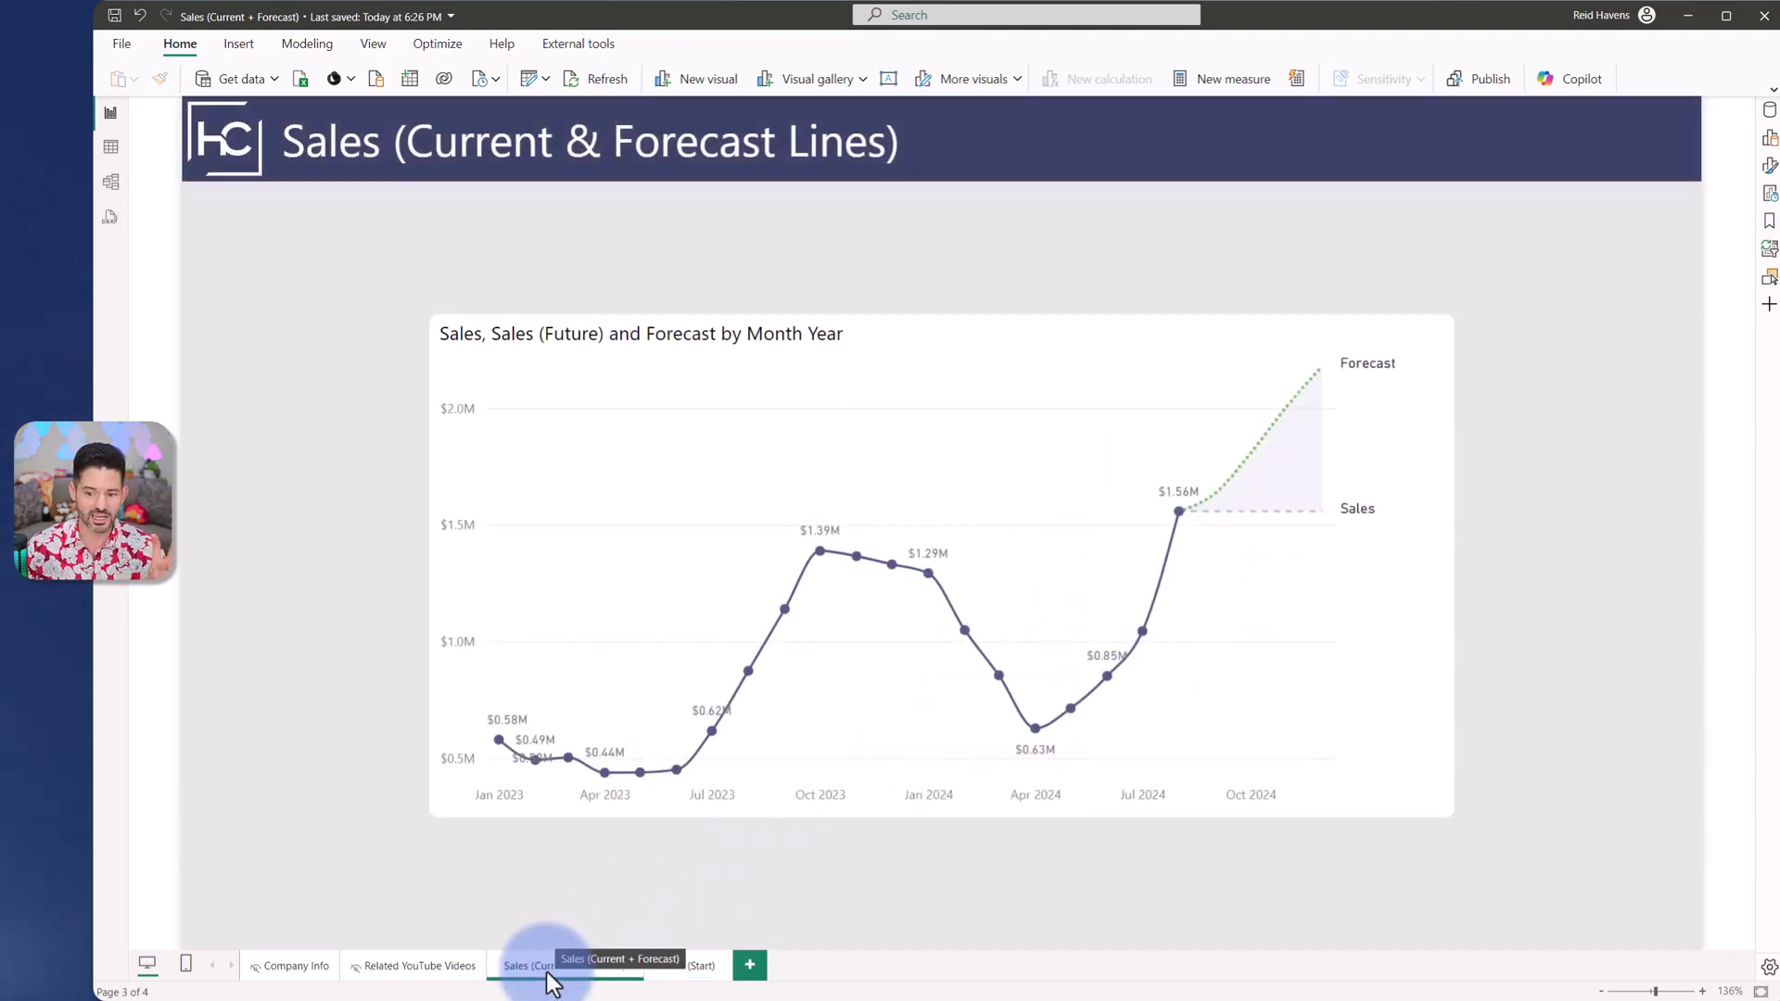
pyautogui.moveTo(1178, 521)
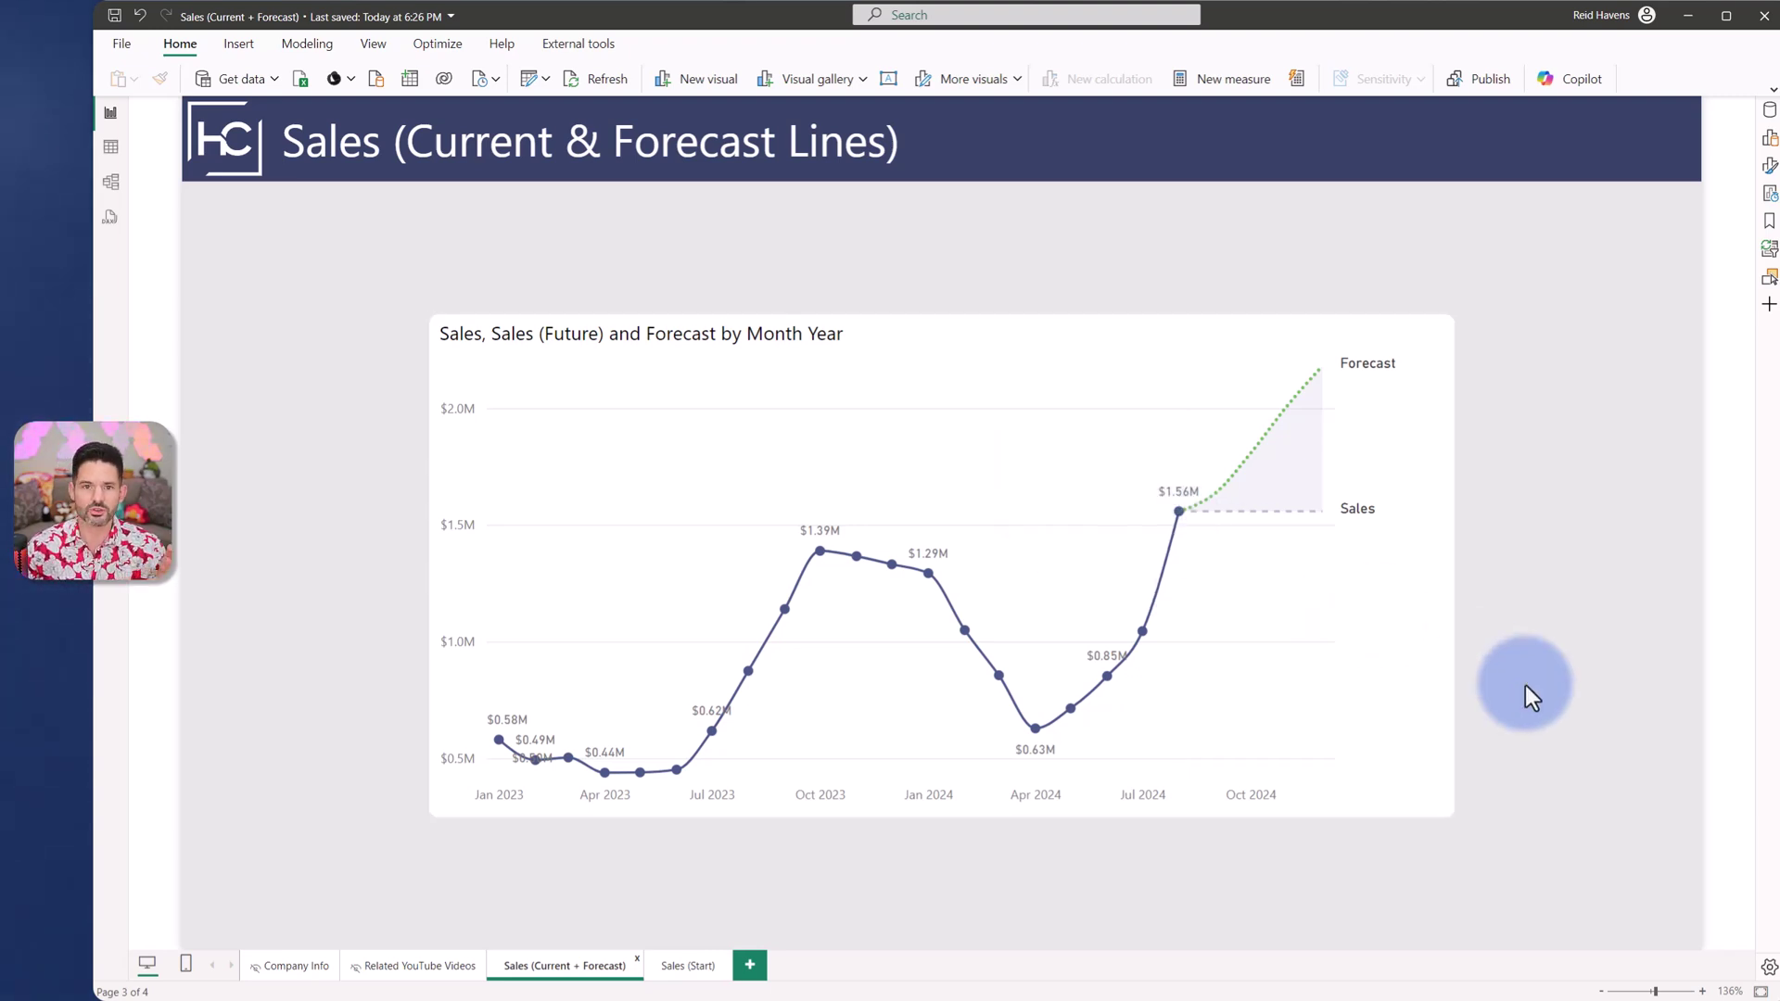
# On Sales (Start), remove Forecast from the chart's Y-axis so only Sales is plotted
pyautogui.click(693, 968)
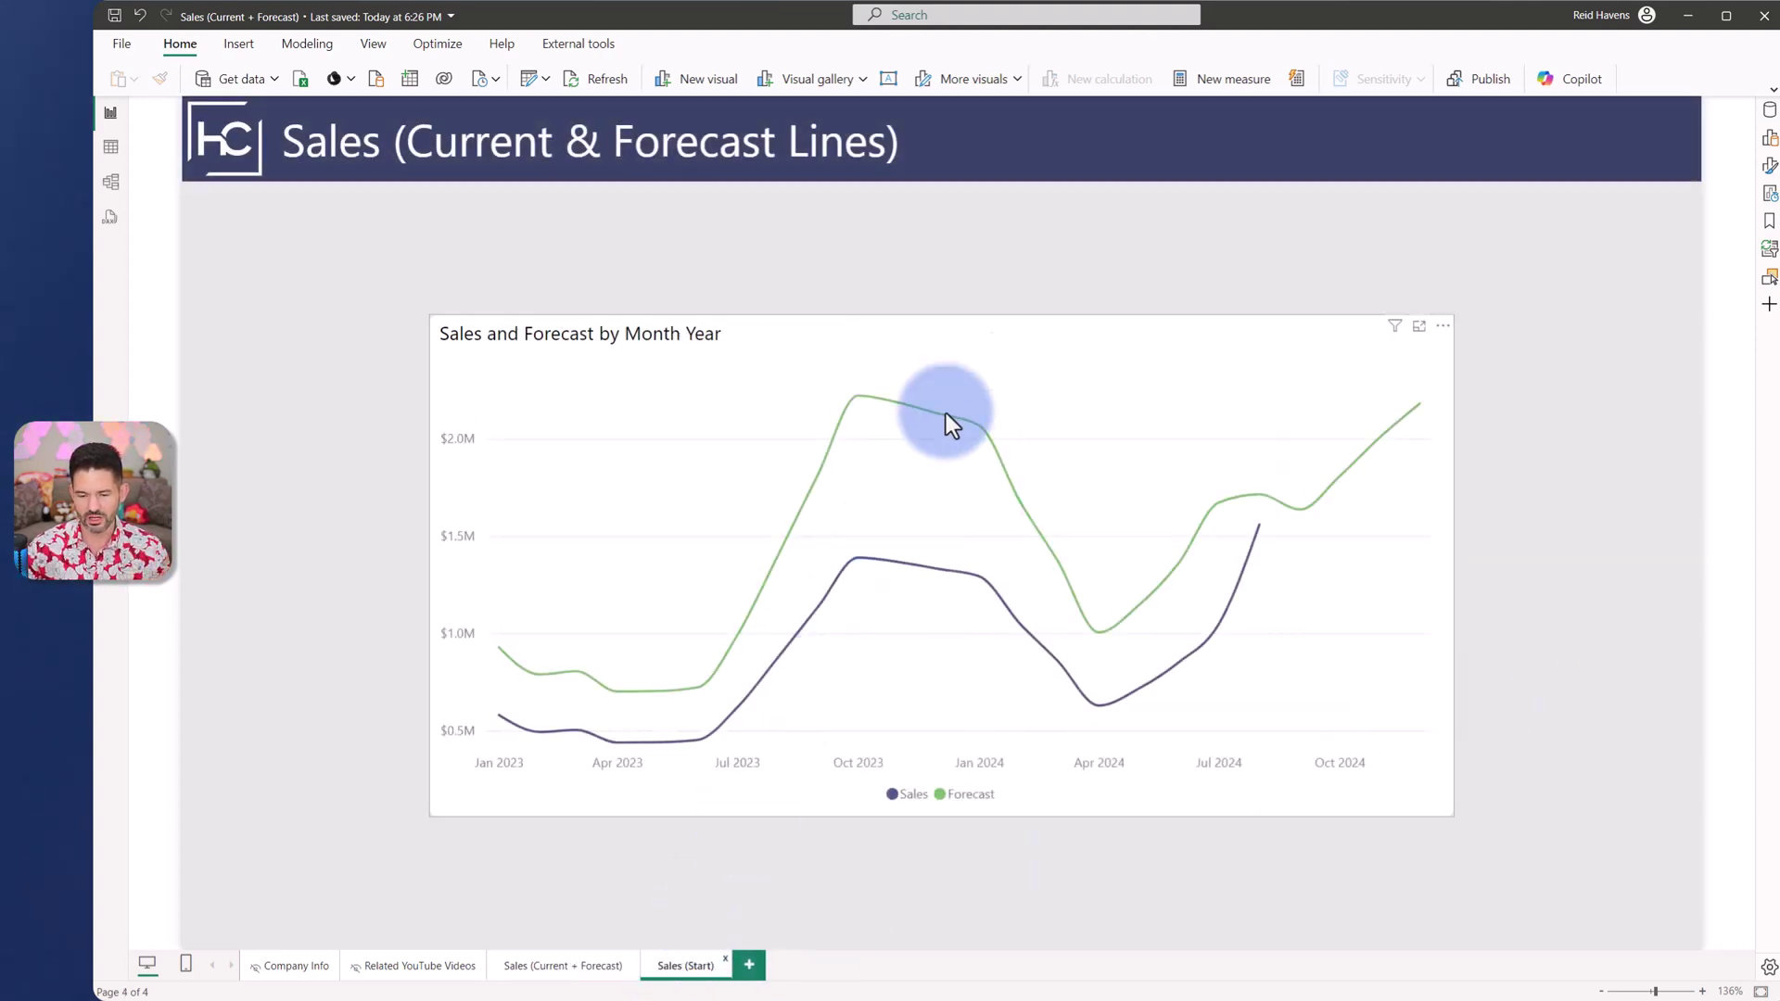
pyautogui.click(988, 325)
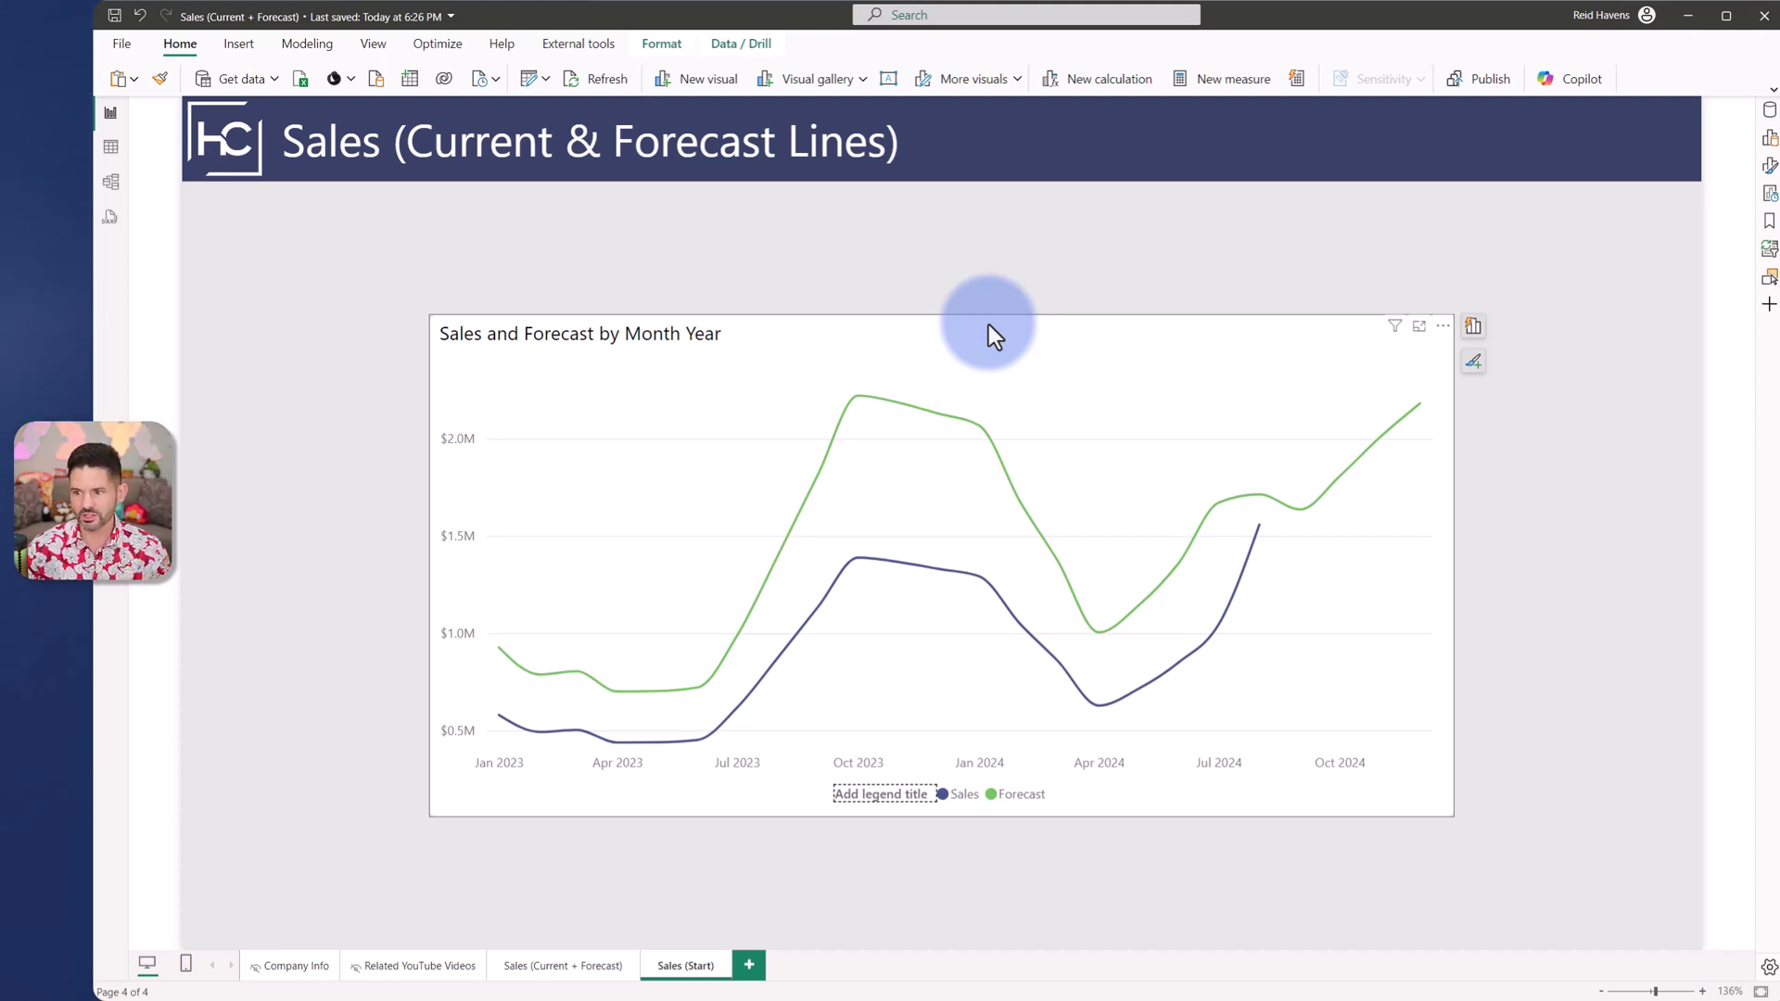
pyautogui.click(1770, 111)
pyautogui.click(1770, 137)
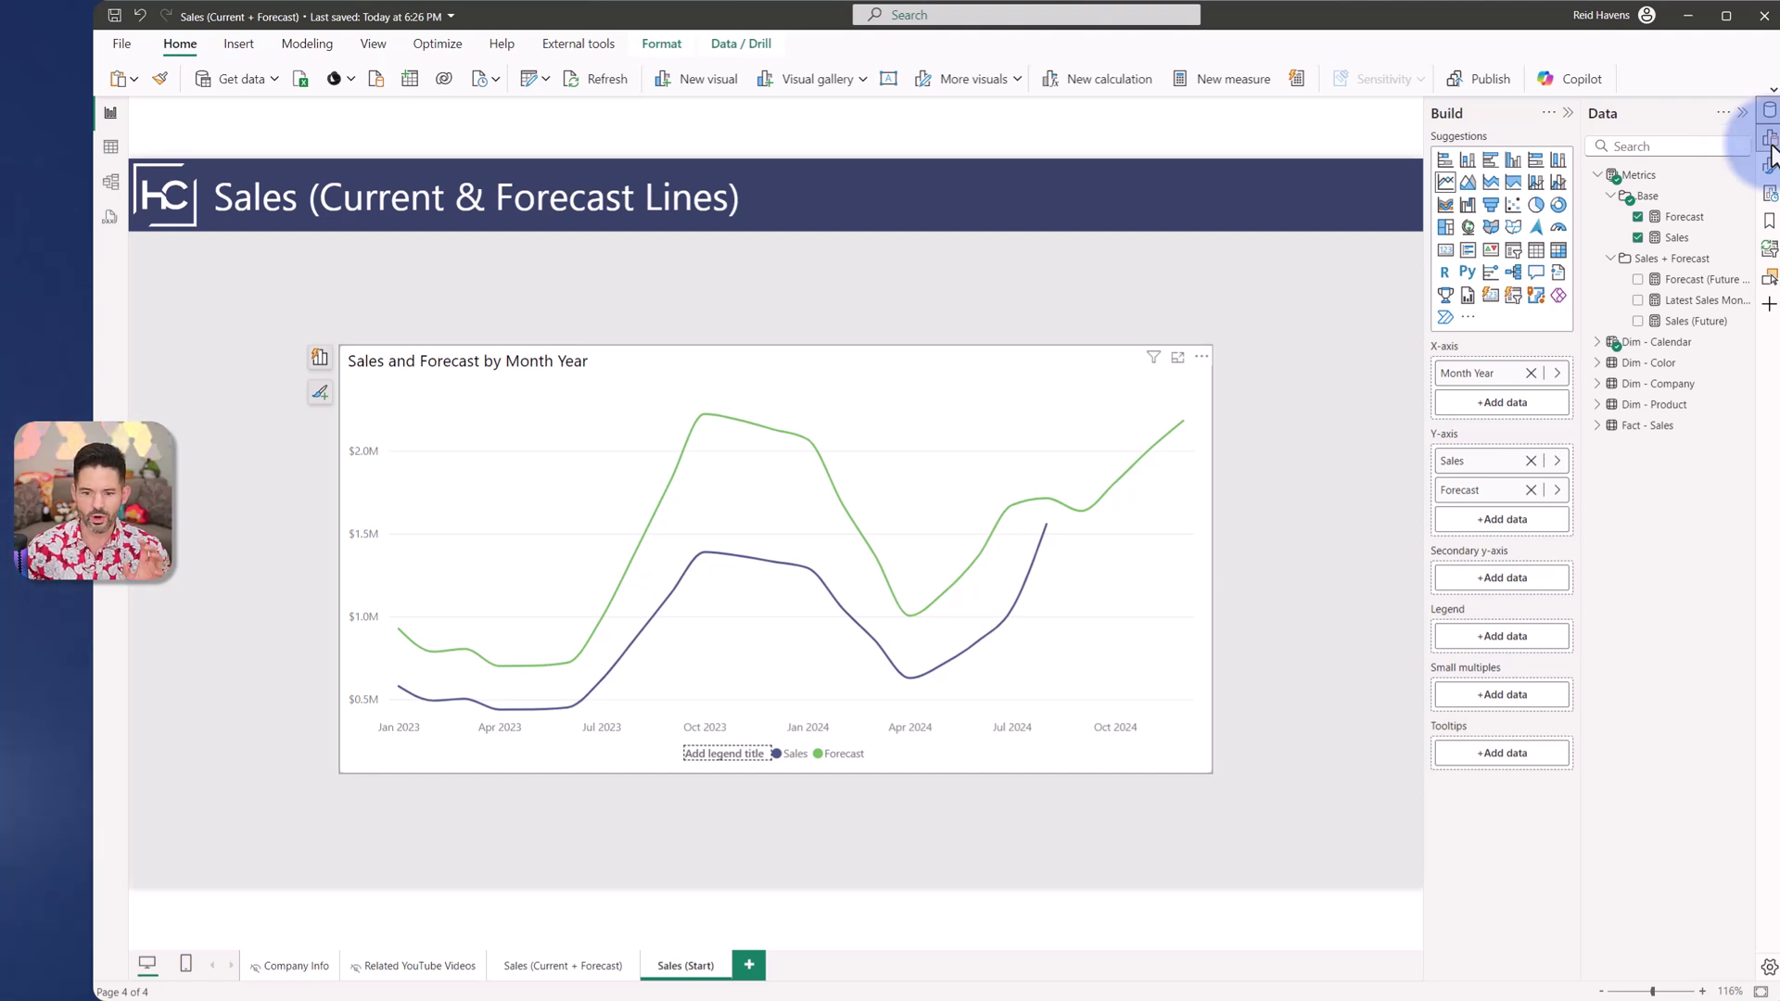
pyautogui.click(1532, 490)
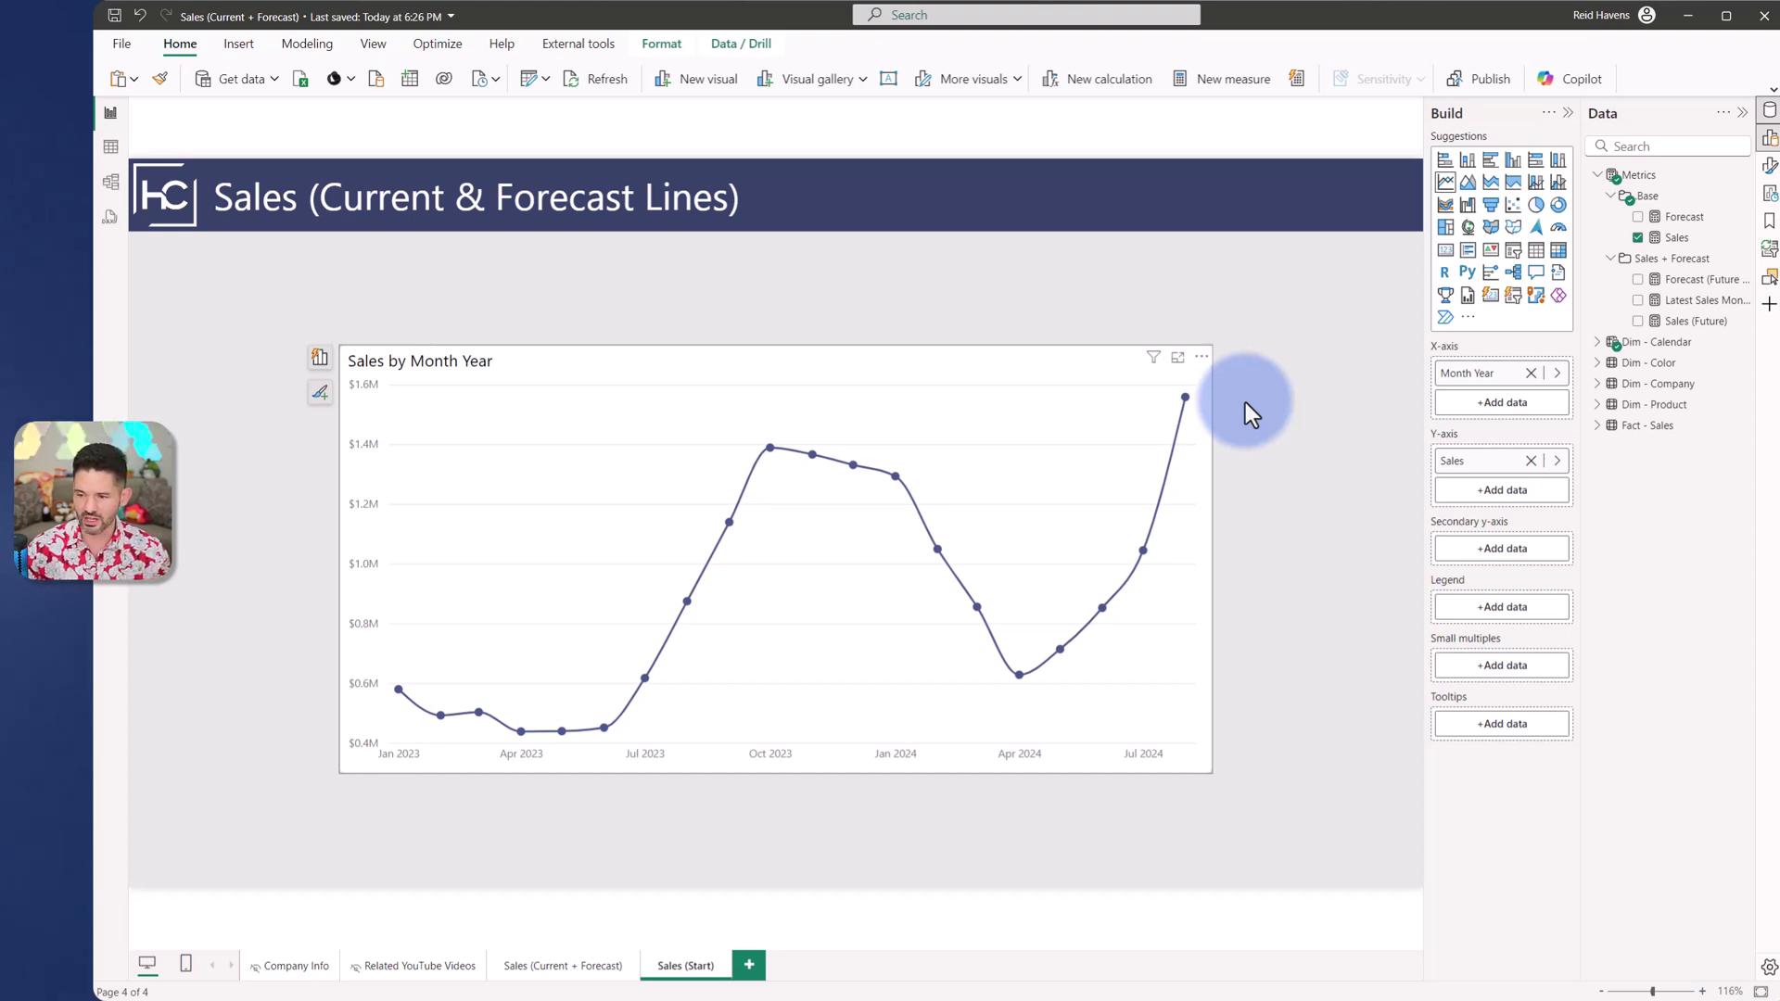
# Show the full Latest Sales Month formula, then highlight the LatestSalesMonth and CurrentMonthSales variables in Sales (Future)
pyautogui.click(1698, 303)
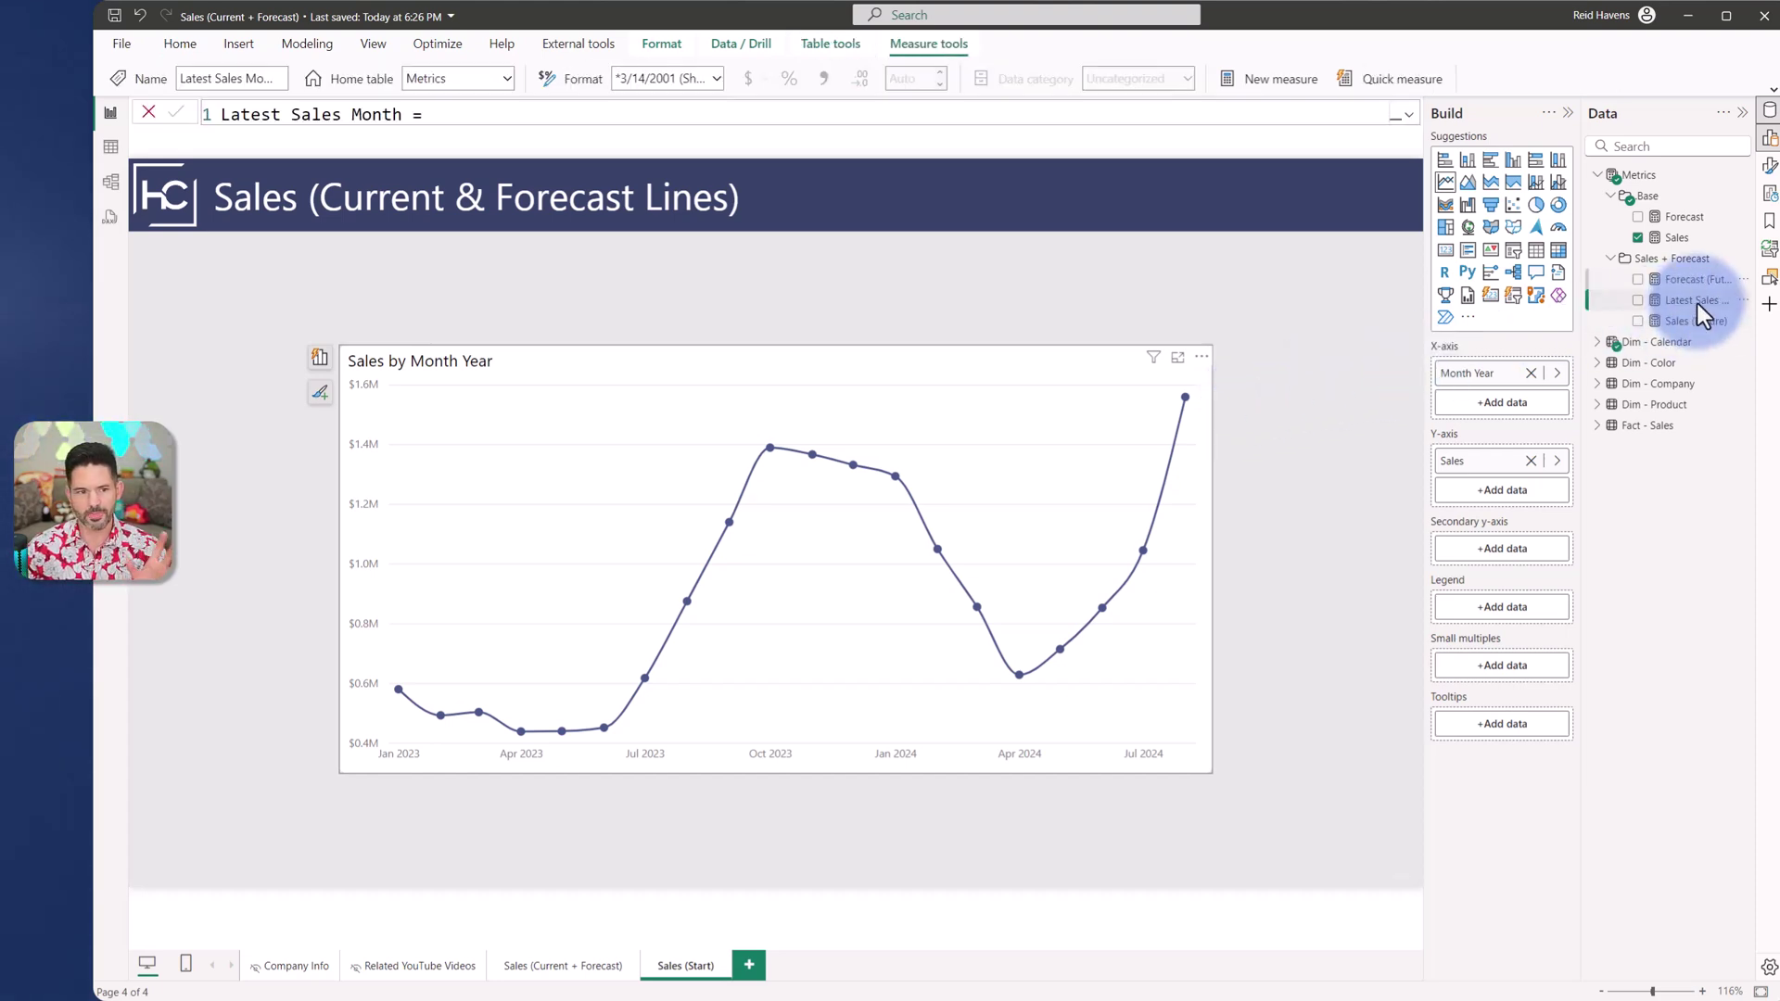
pyautogui.click(1409, 114)
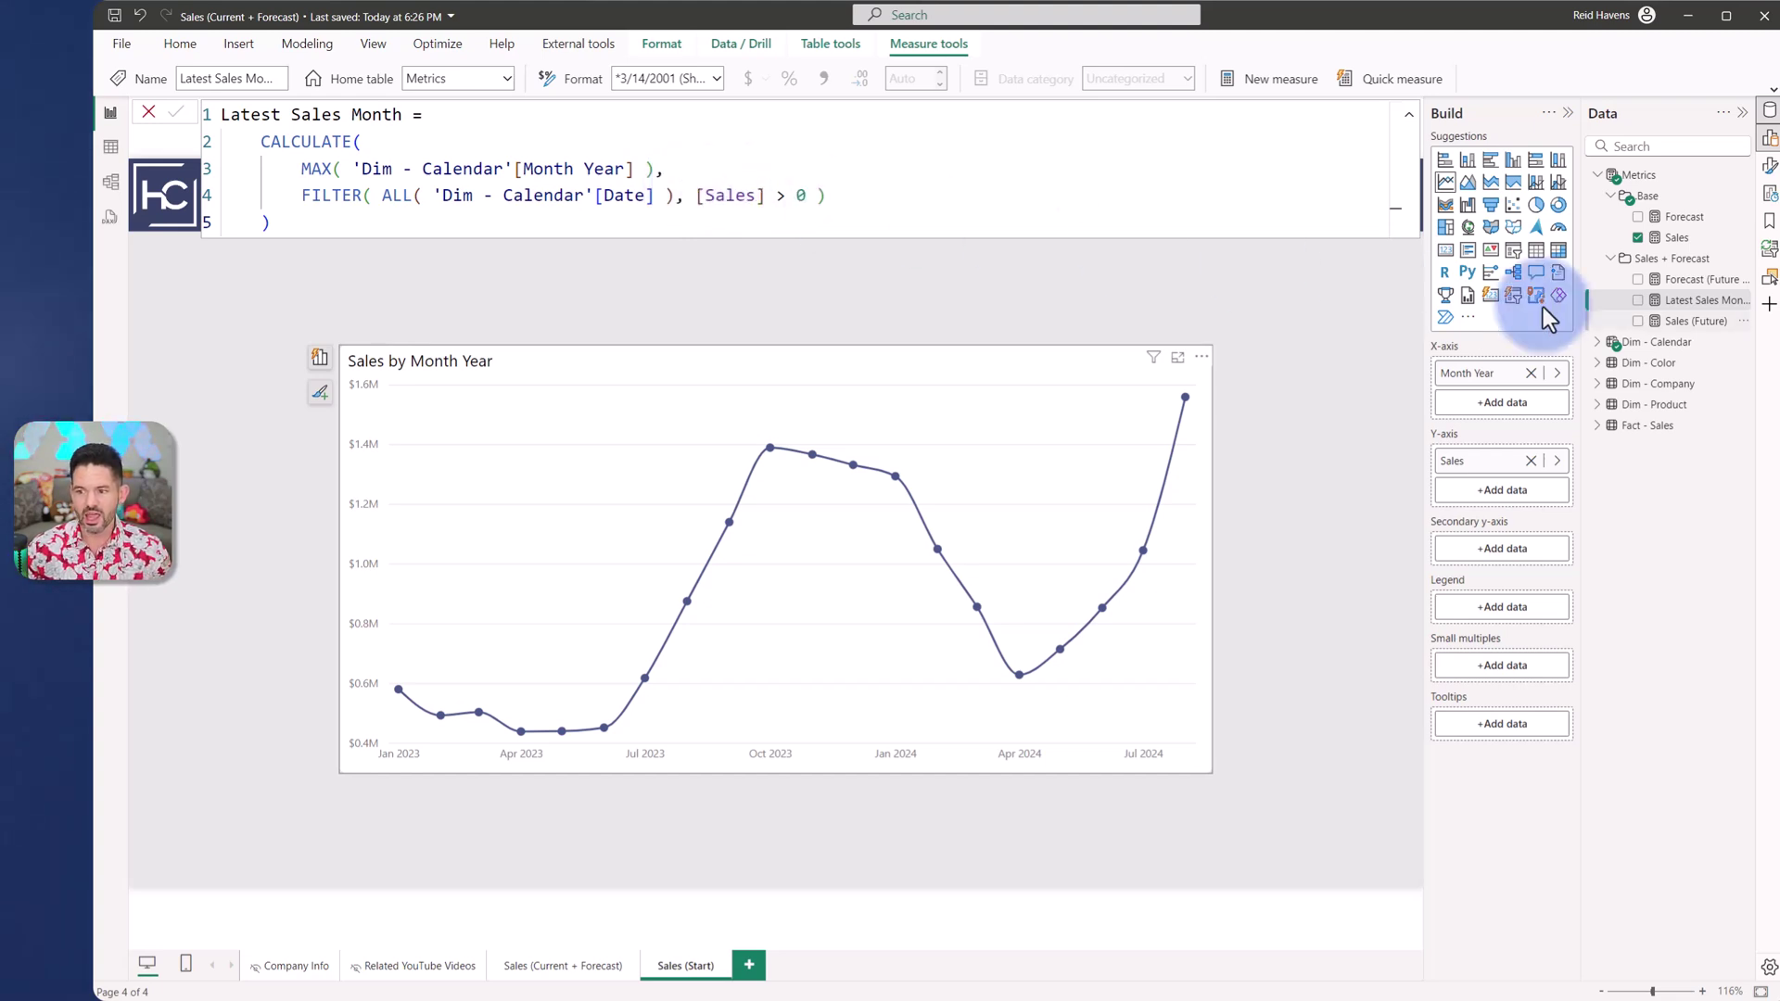
pyautogui.click(1680, 324)
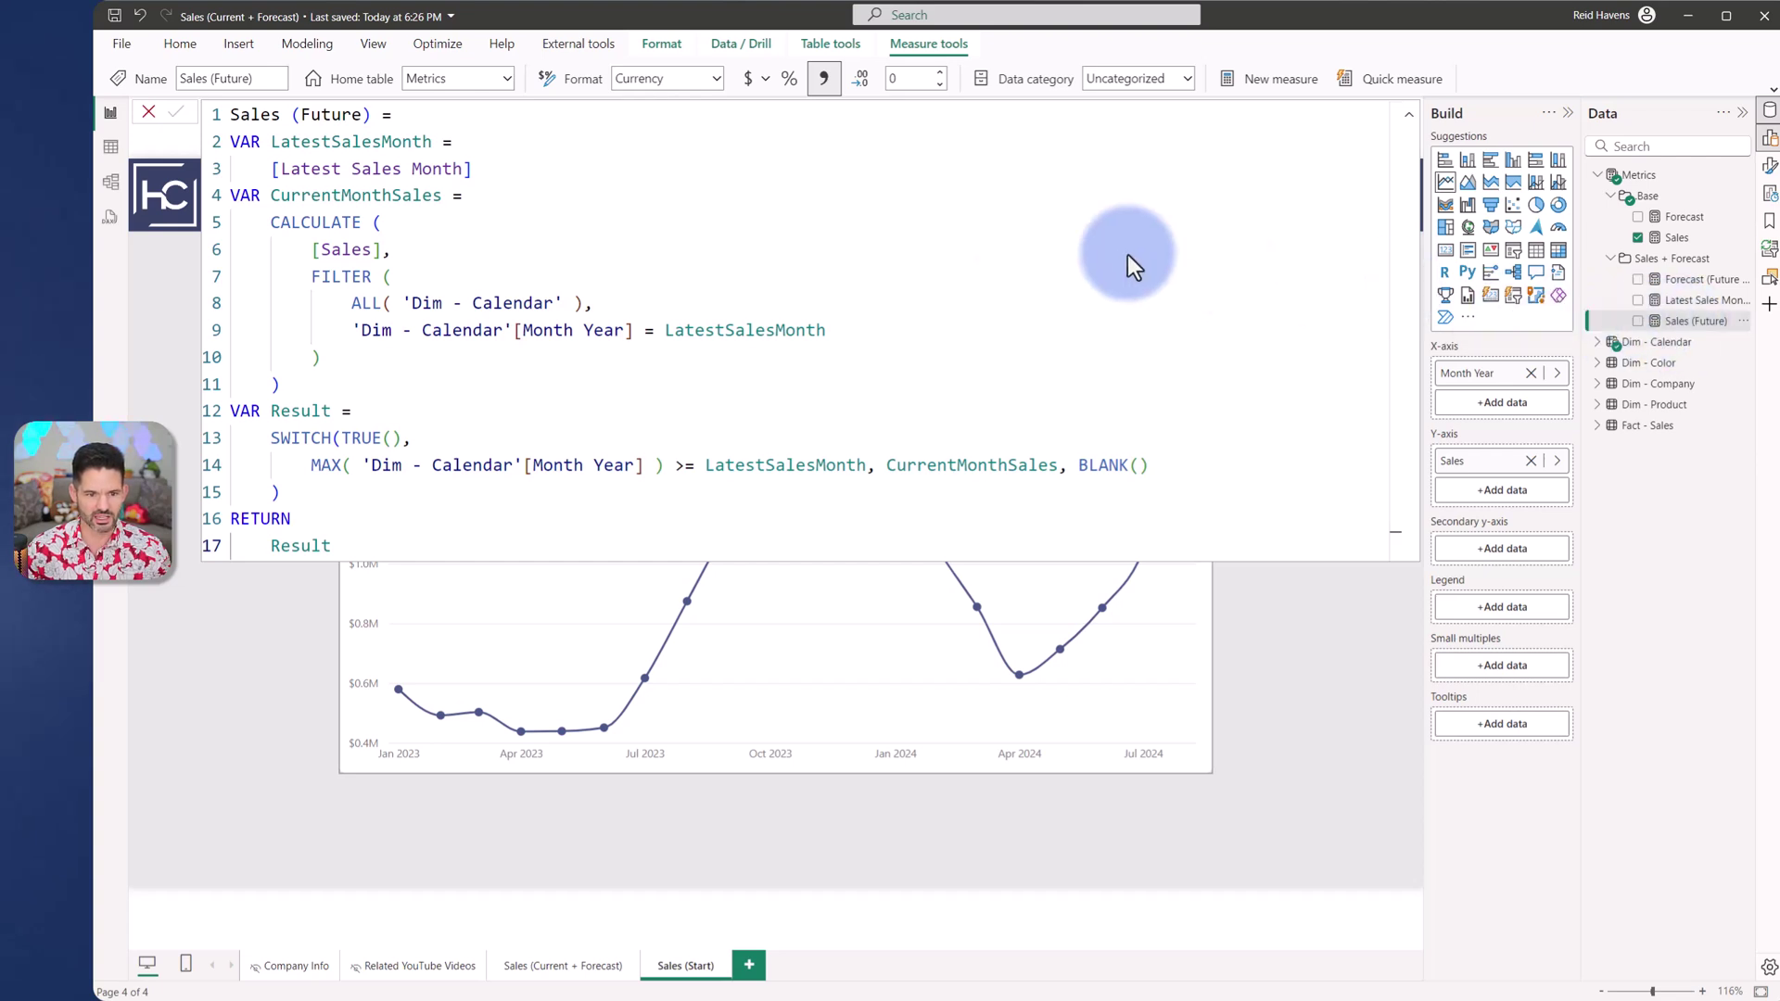
pyautogui.moveTo(489, 171); pyautogui.dragTo(188, 142)
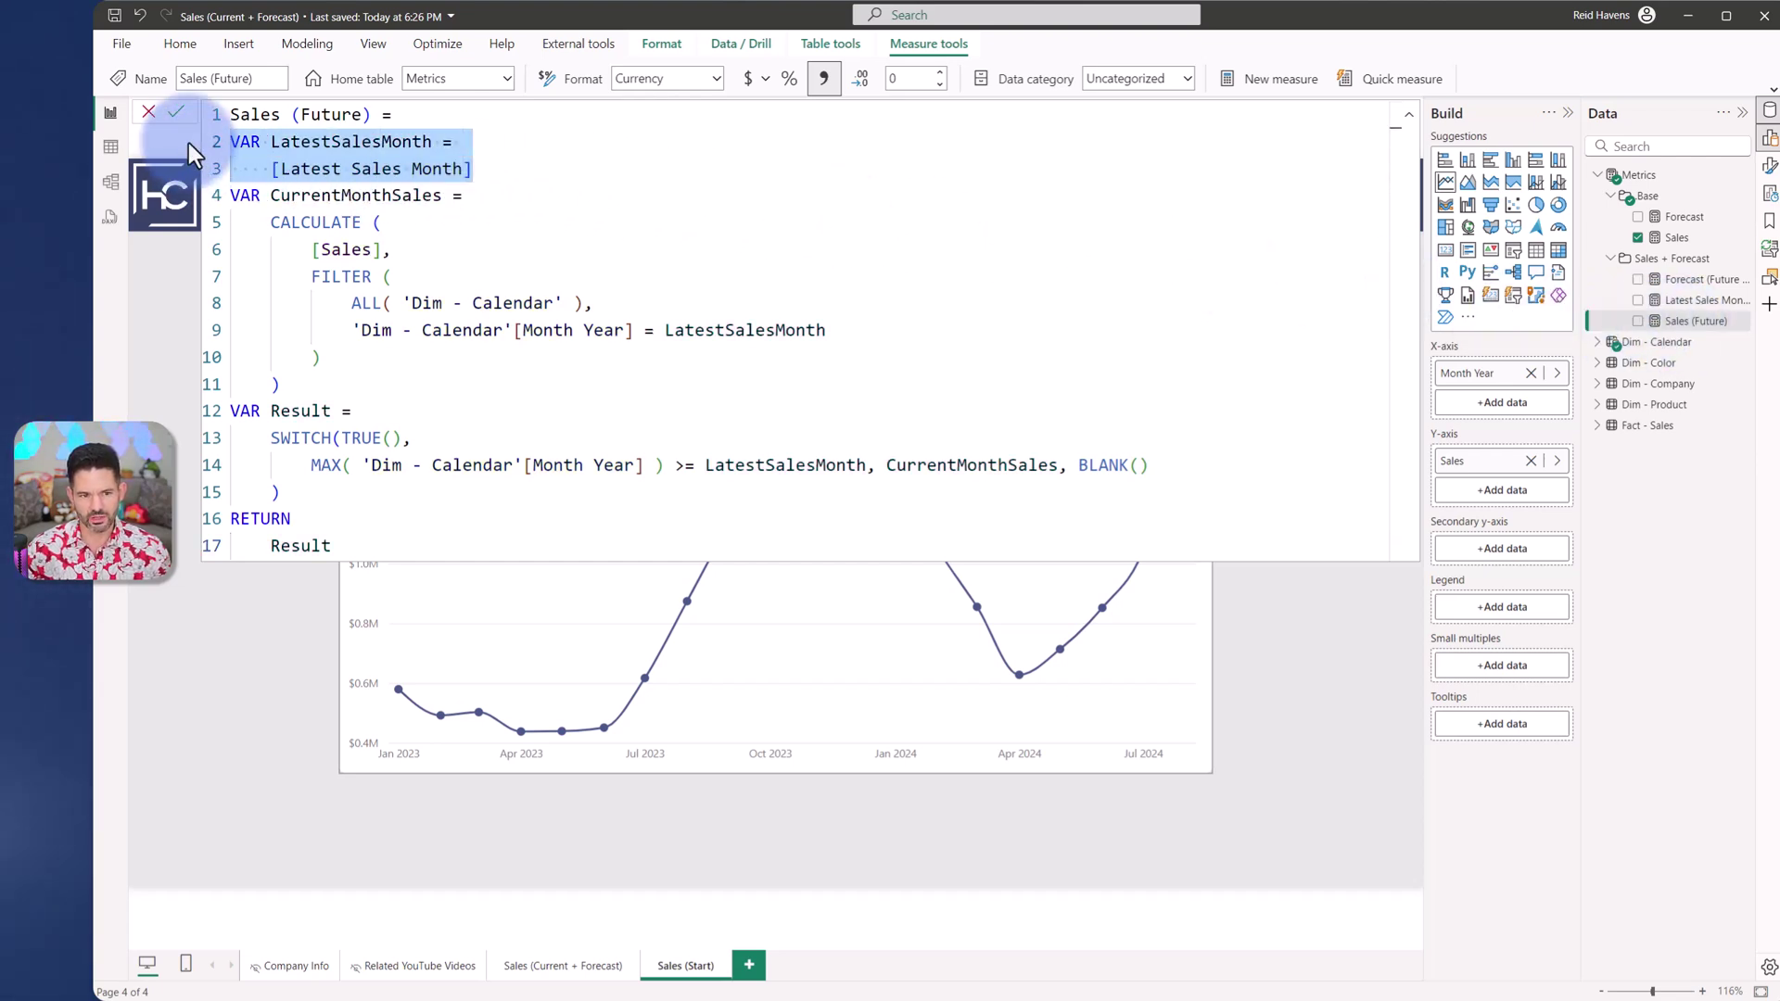
pyautogui.moveTo(283, 388); pyautogui.dragTo(204, 197)
pyautogui.click(284, 224)
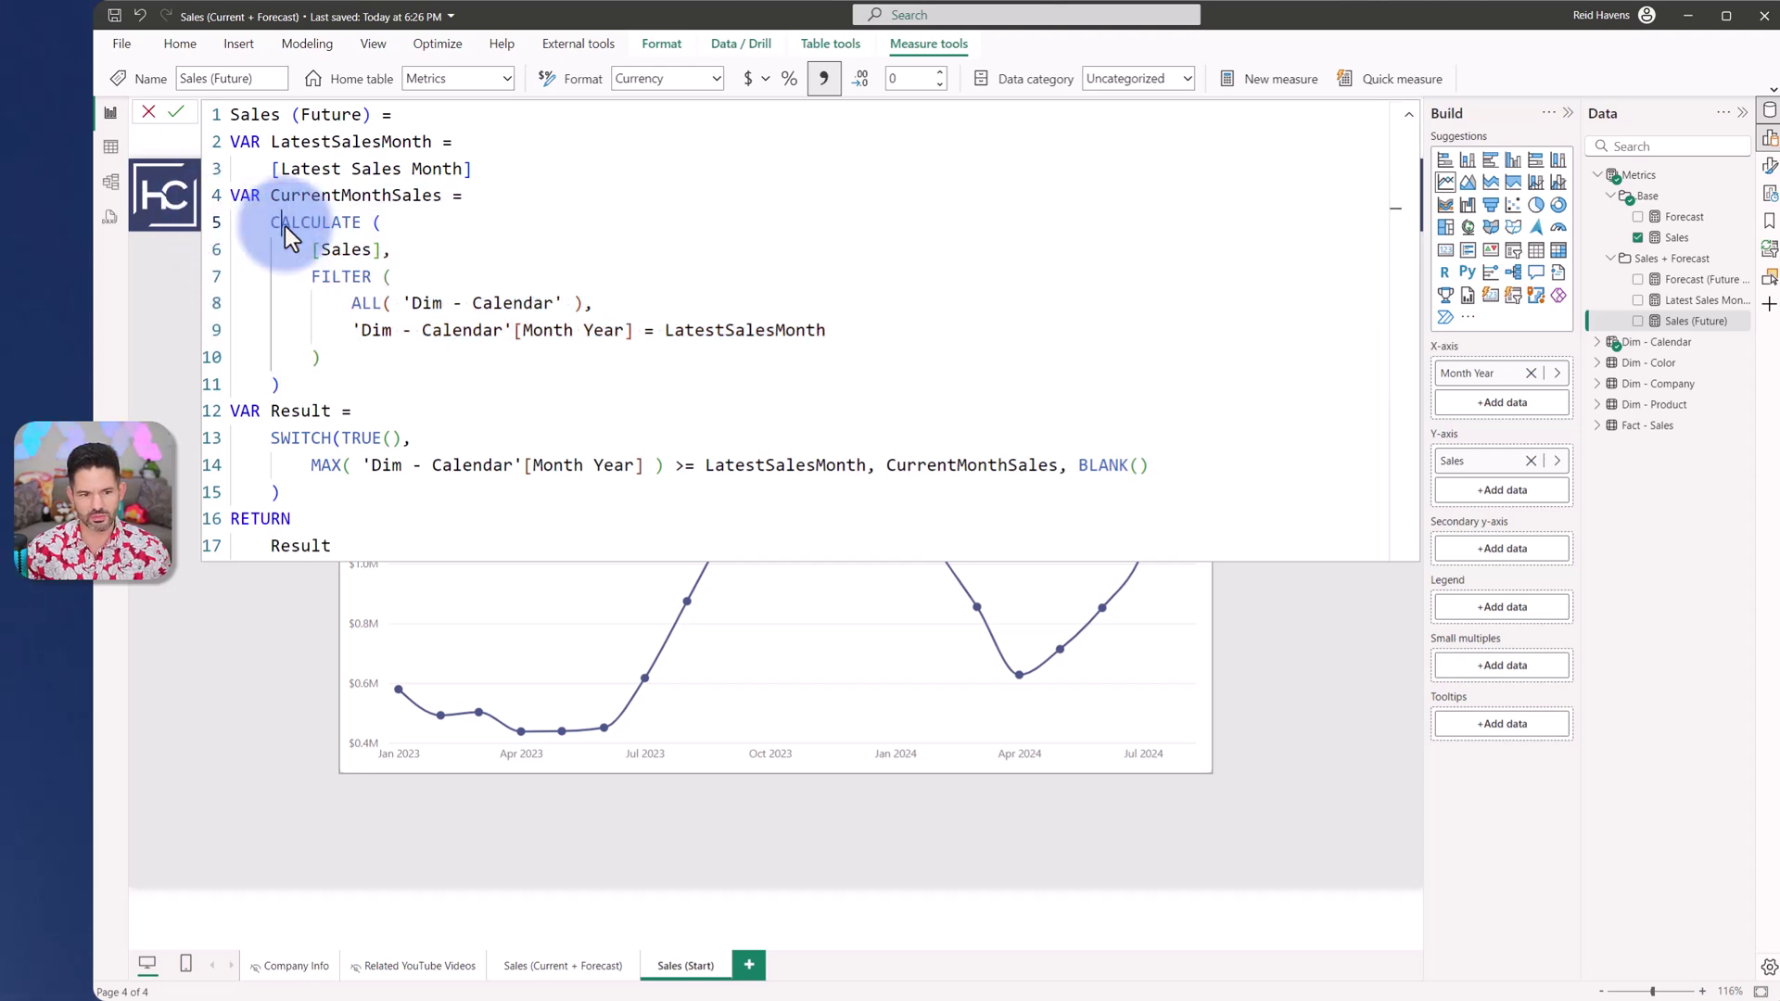
# Highlight the ALL filter, Month Year reference and MAX Month Year expression in Sales (Future)
pyautogui.moveTo(350, 303); pyautogui.dragTo(579, 304)
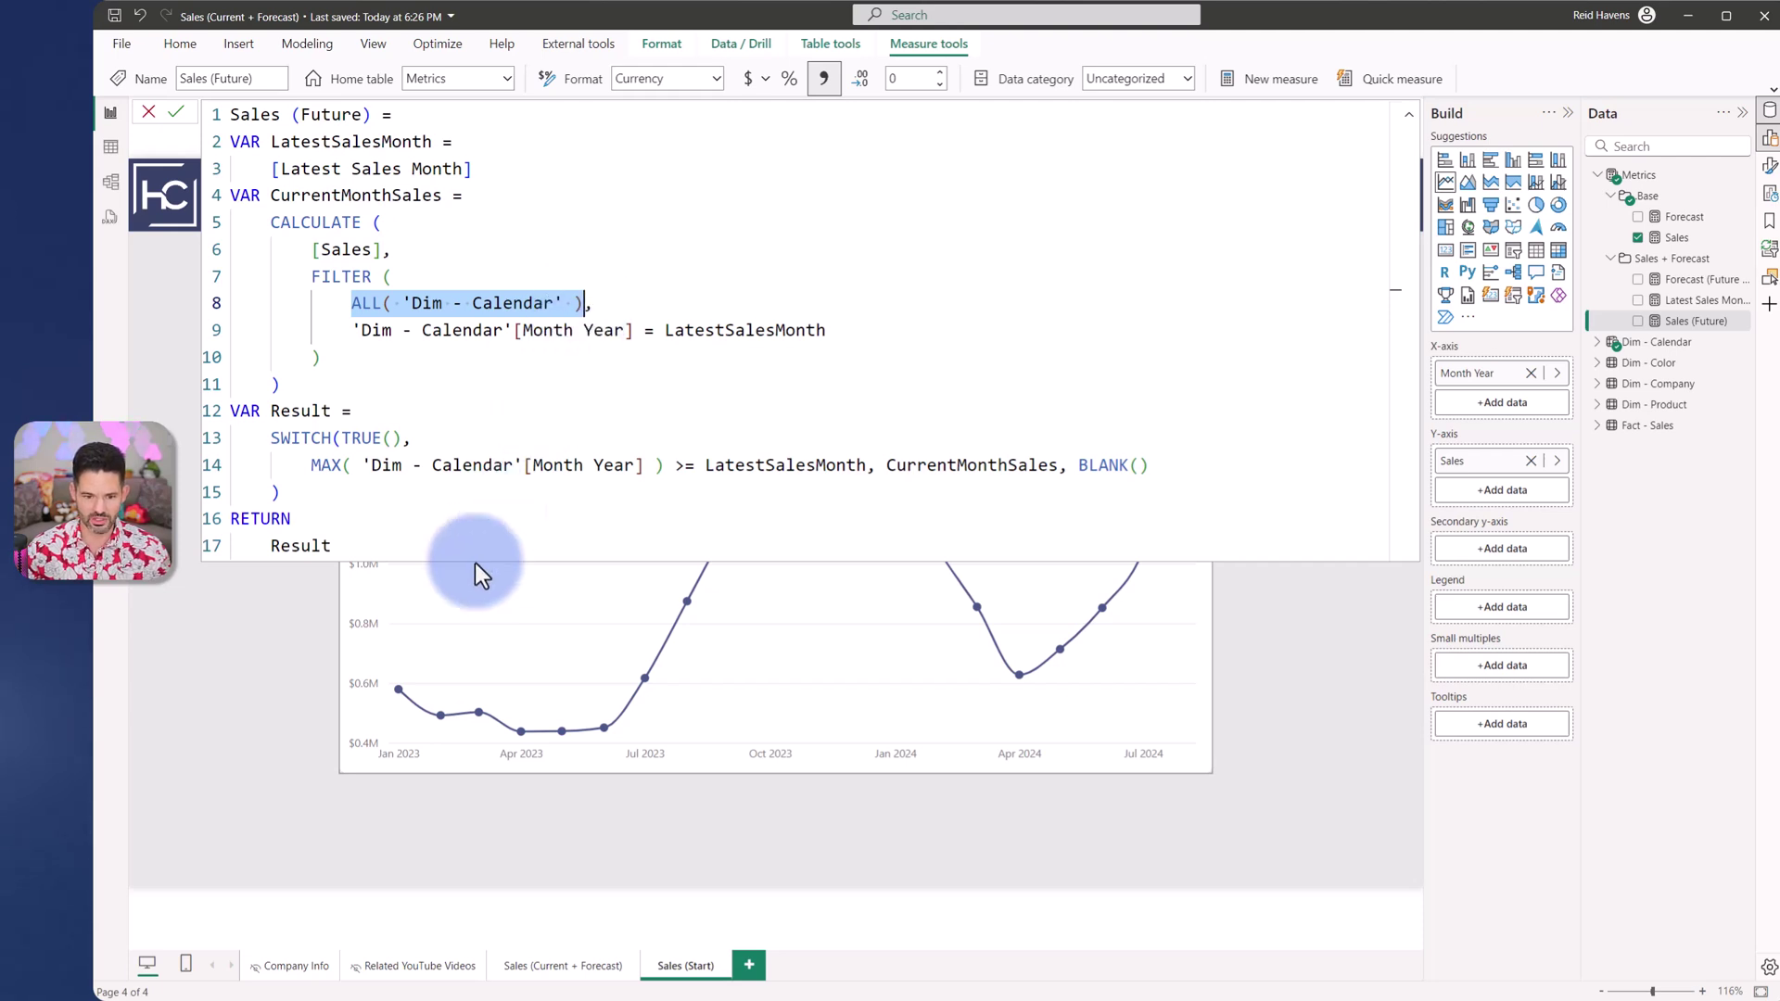
pyautogui.moveTo(411, 716)
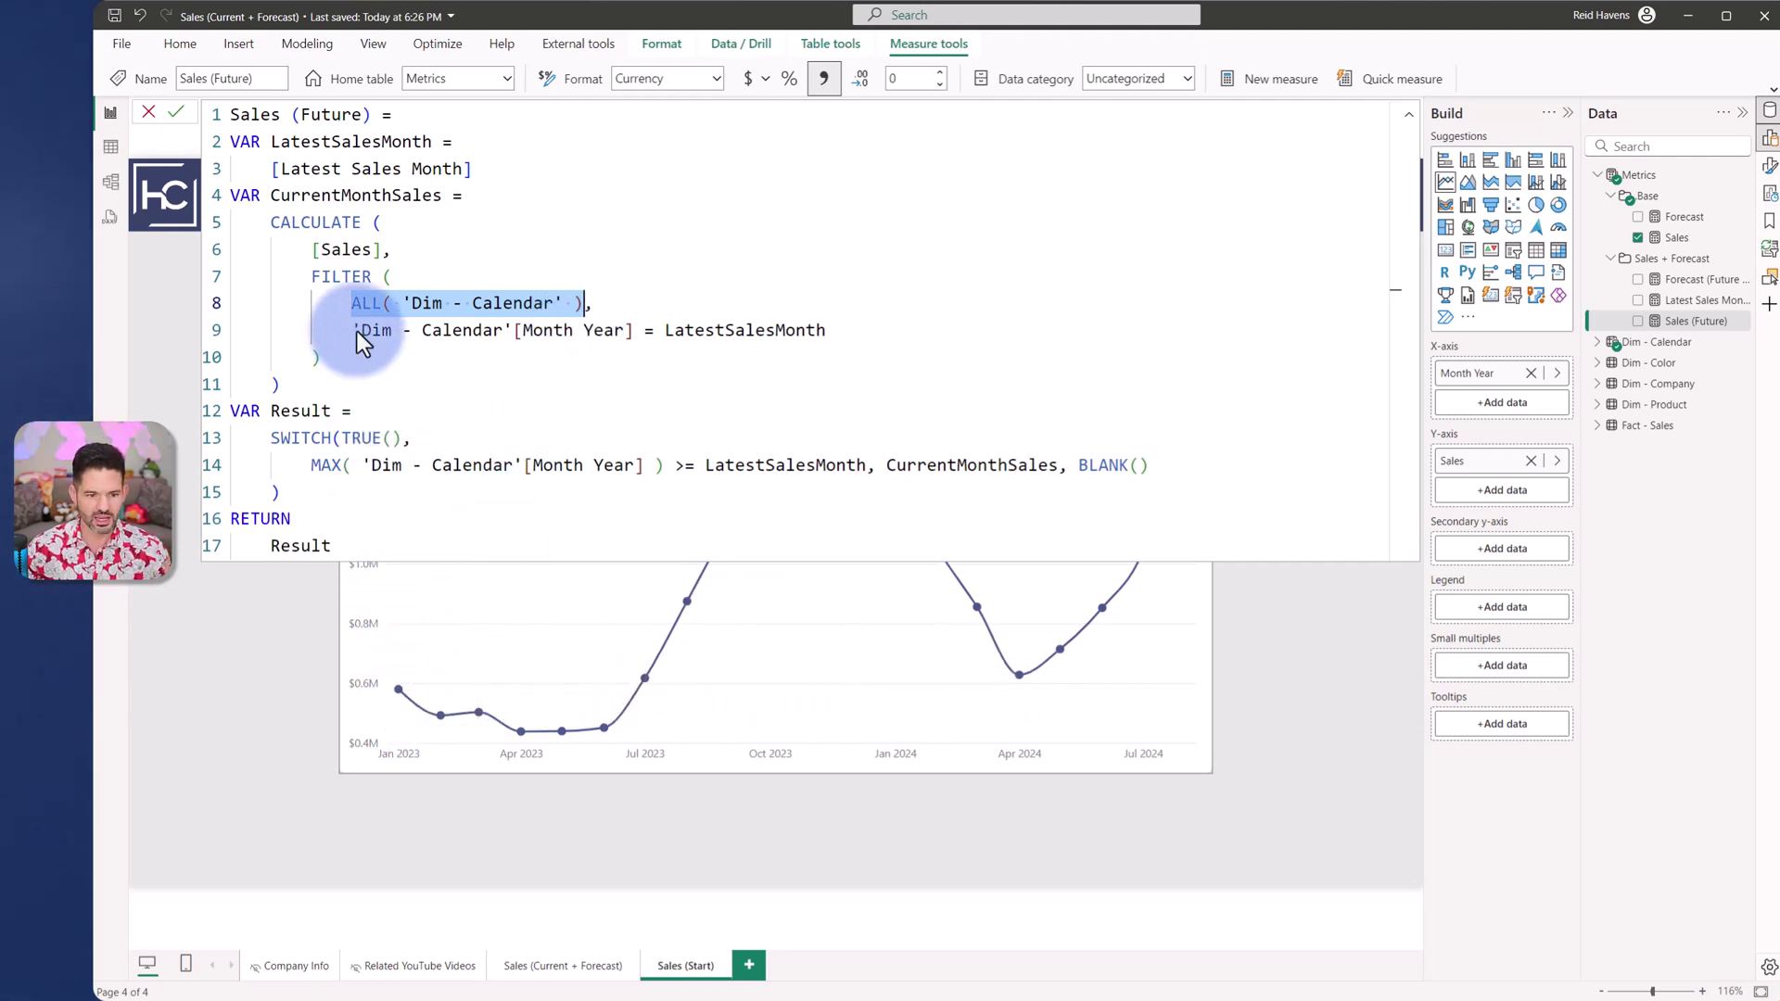
pyautogui.moveTo(358, 331); pyautogui.dragTo(849, 336)
pyautogui.click(636, 332)
pyautogui.click(849, 335)
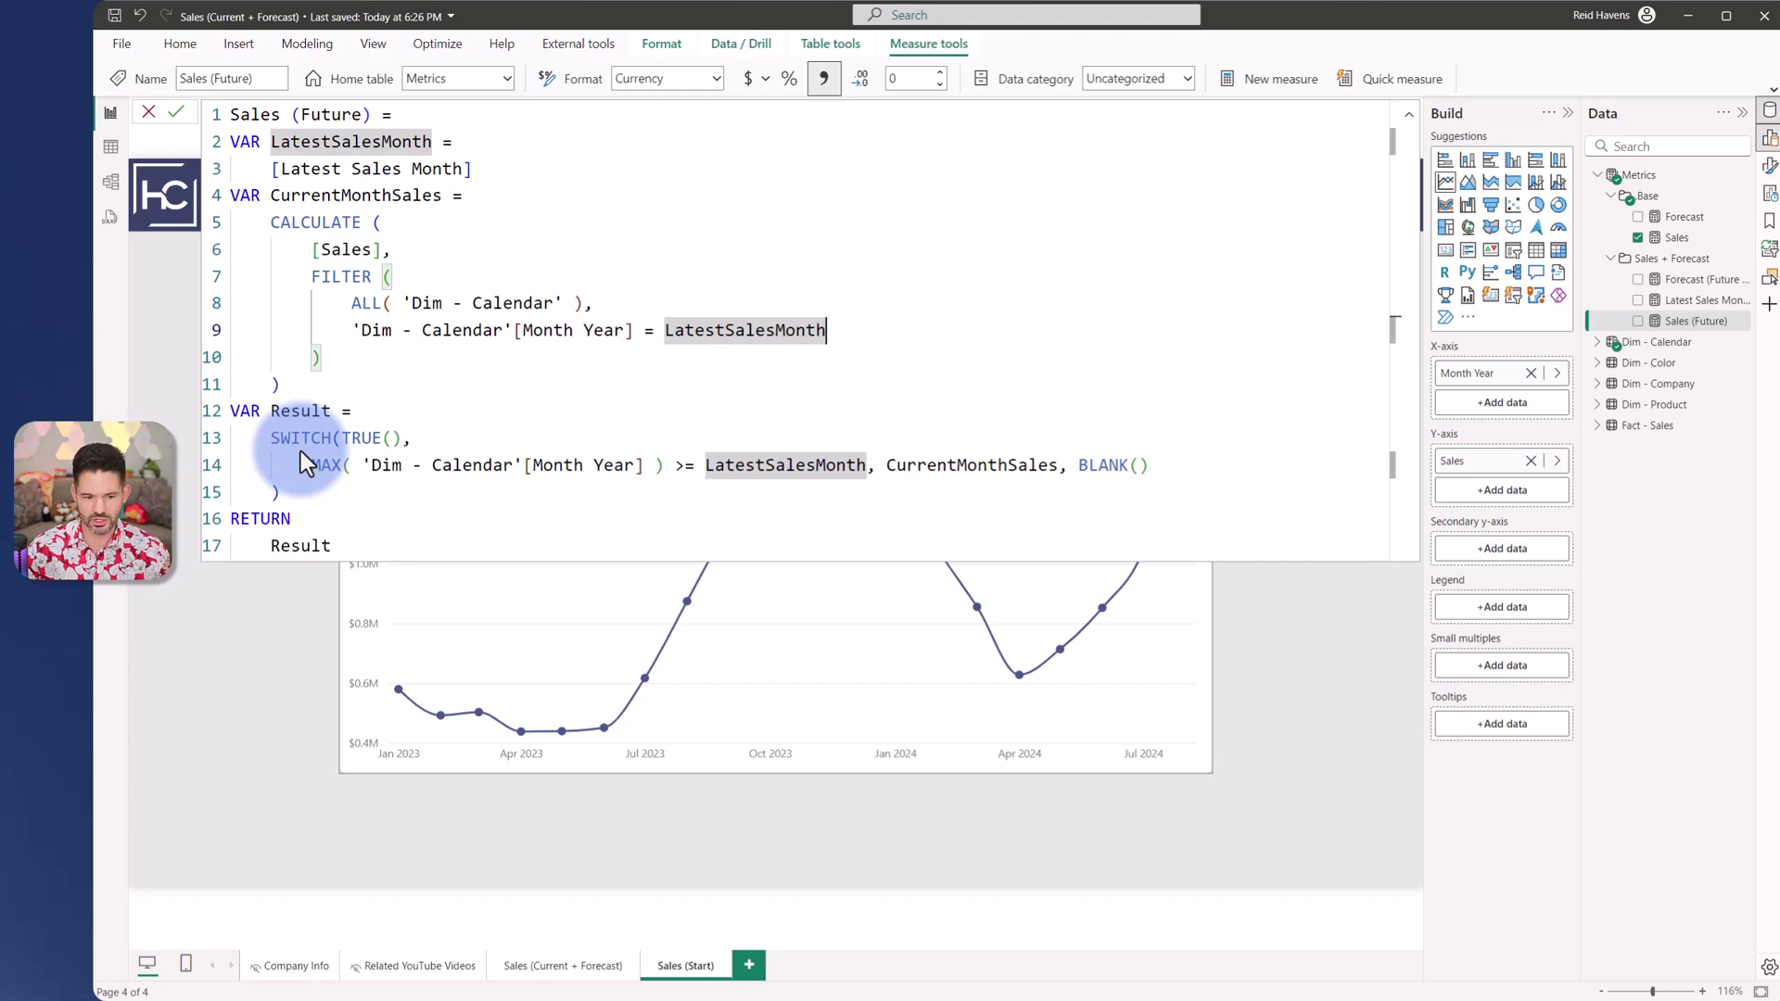
pyautogui.moveTo(311, 464); pyautogui.dragTo(668, 464)
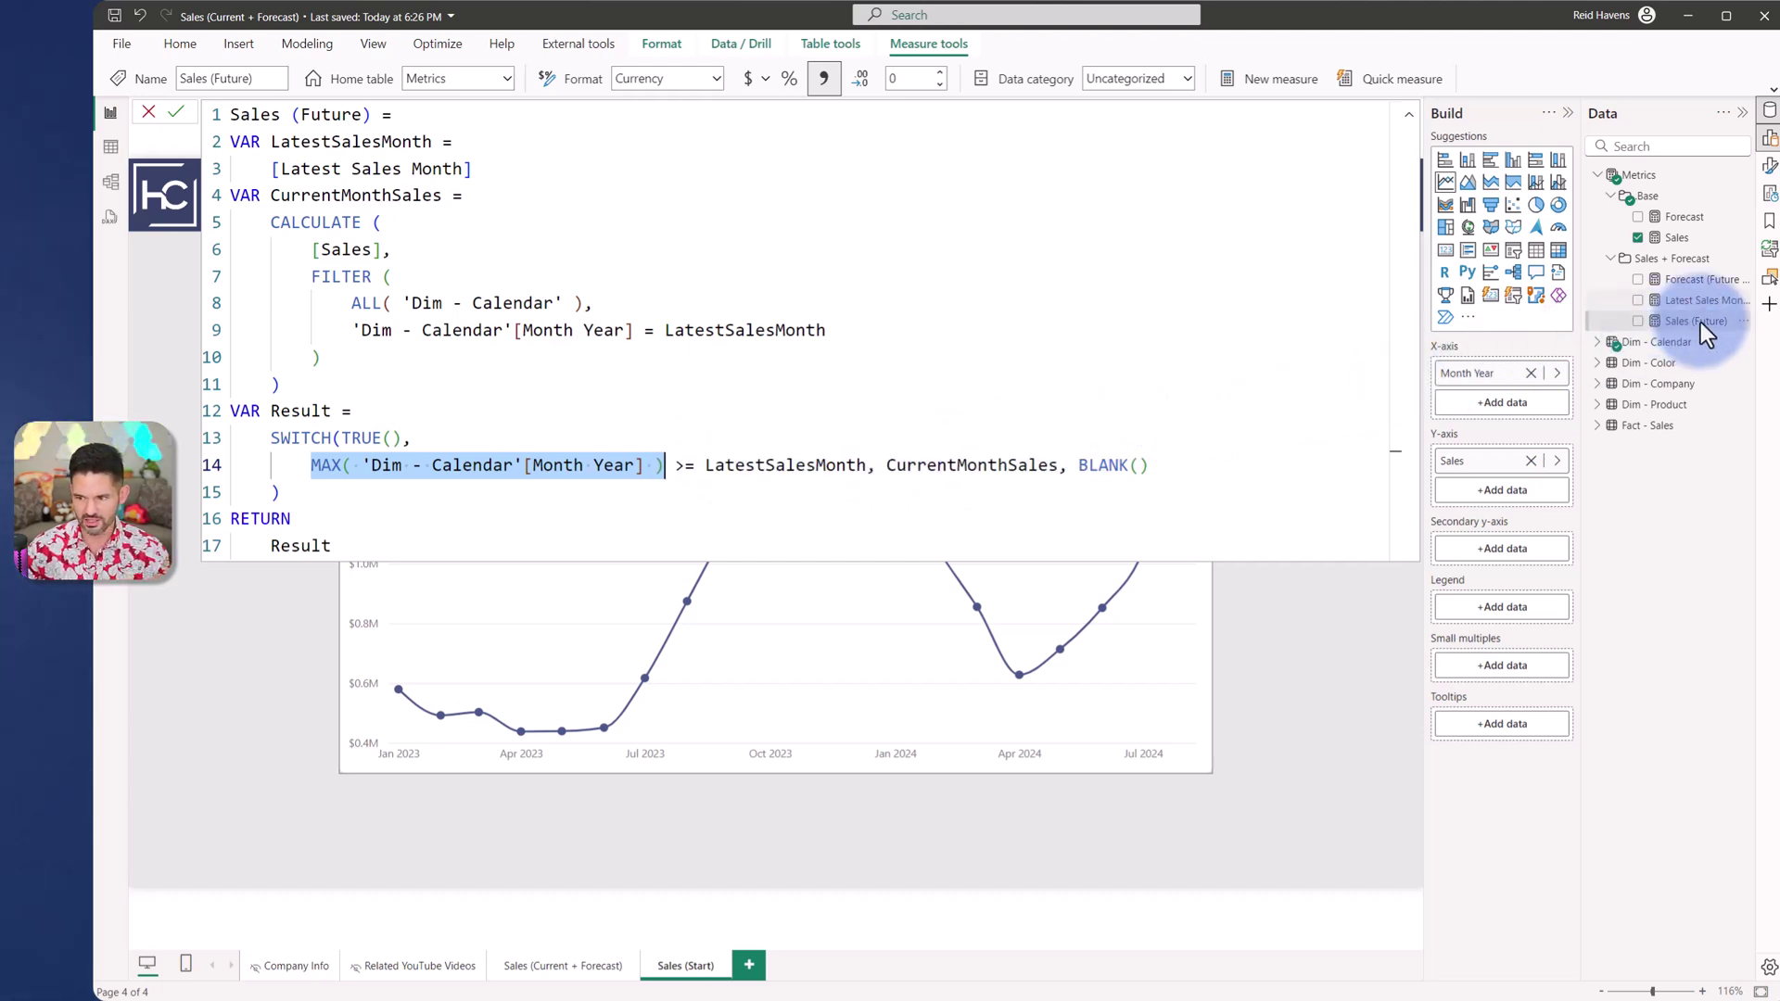
# Add Sales (Future) to the chart's Y-axis and colour its line light blue-grey
pyautogui.moveTo(1701, 321); pyautogui.dragTo(1528, 493)
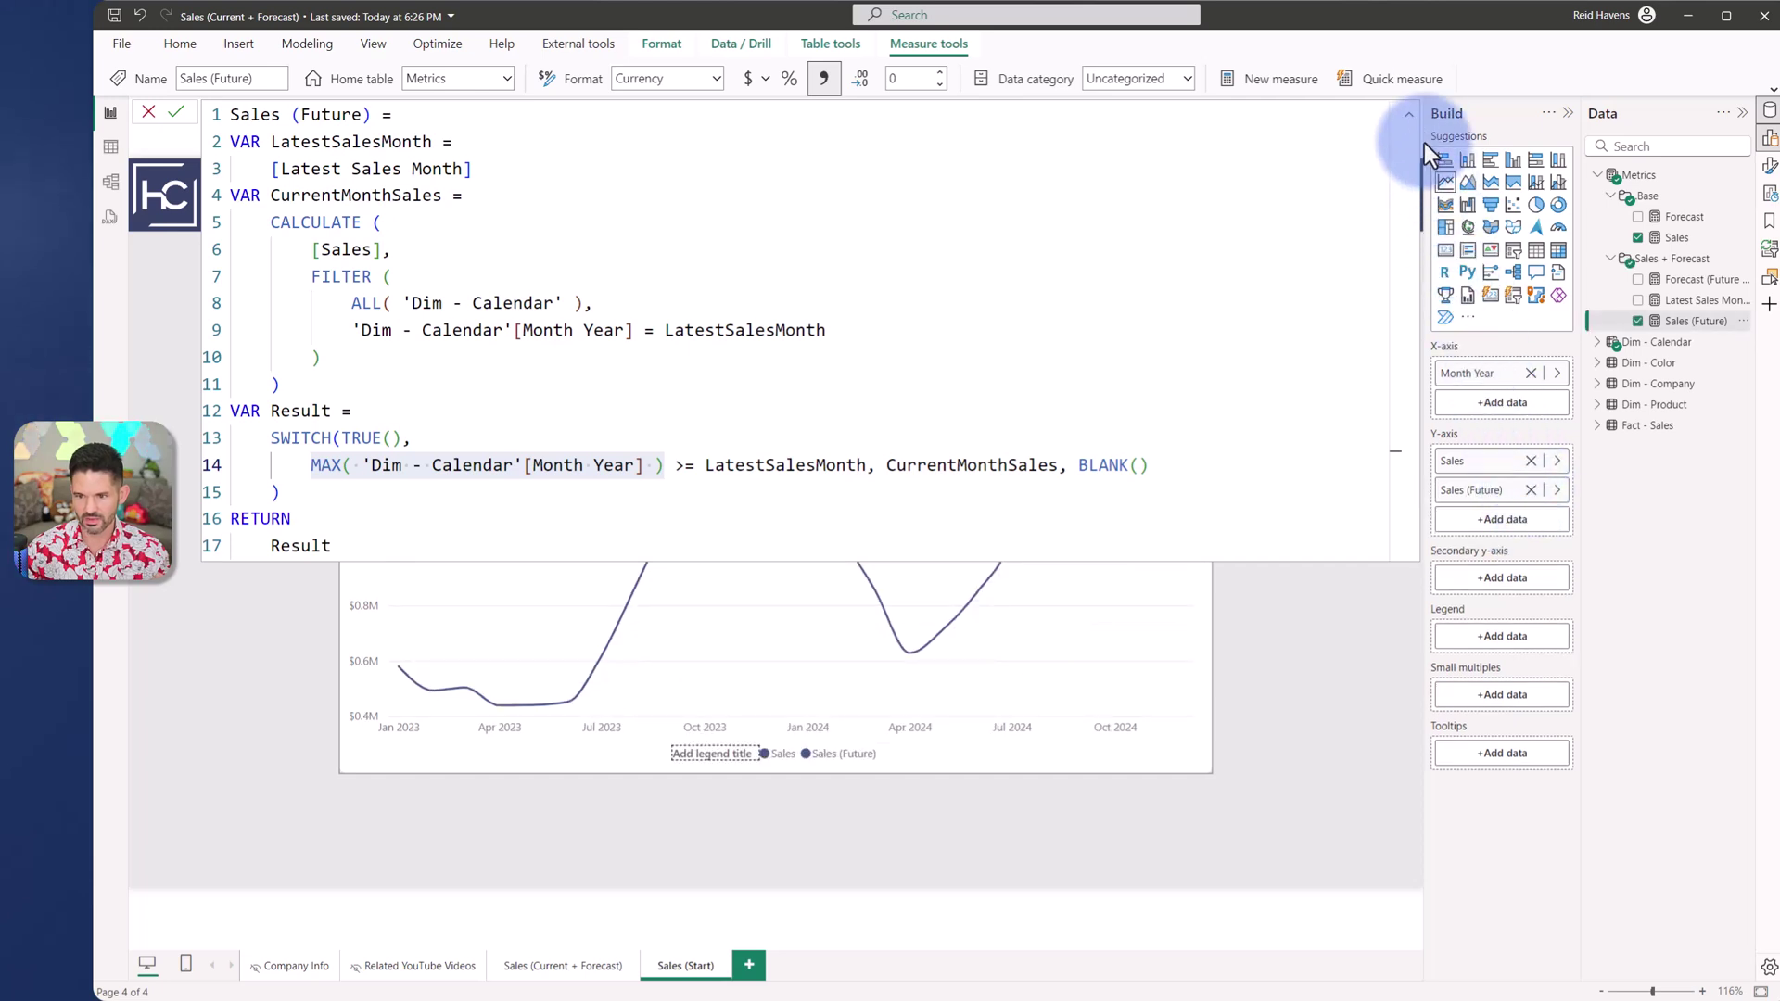
pyautogui.click(1410, 114)
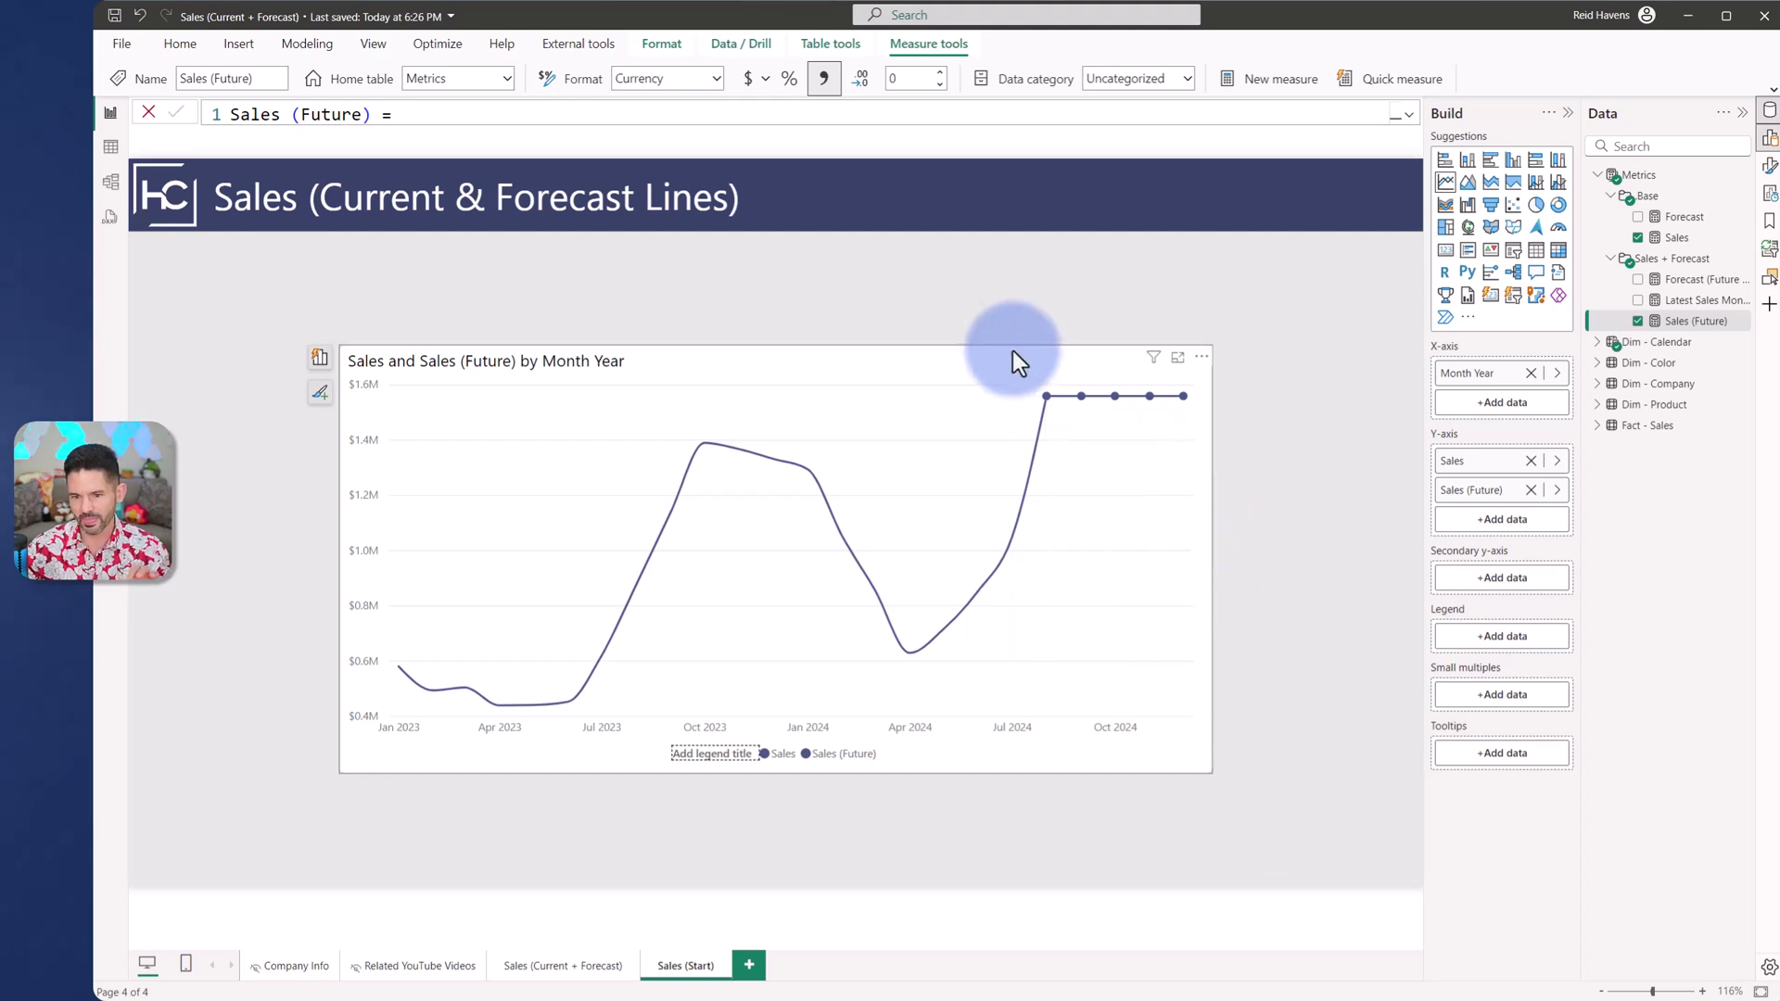
pyautogui.click(1770, 169)
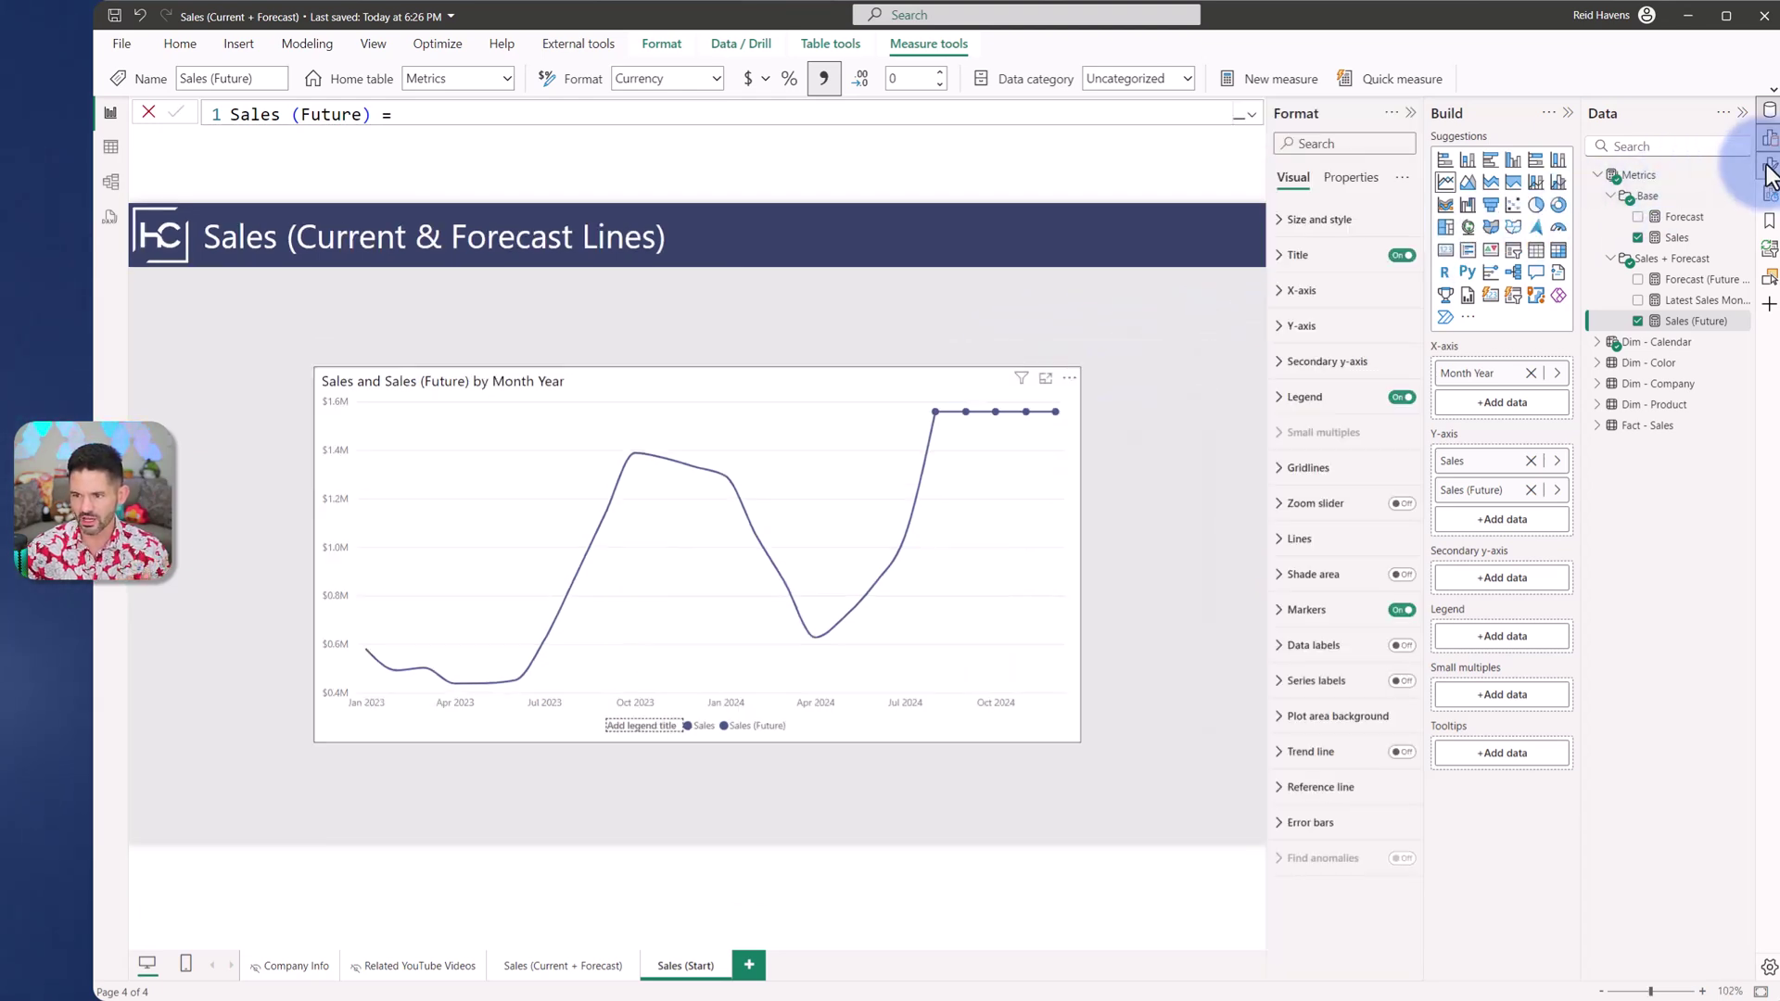
pyautogui.click(1342, 542)
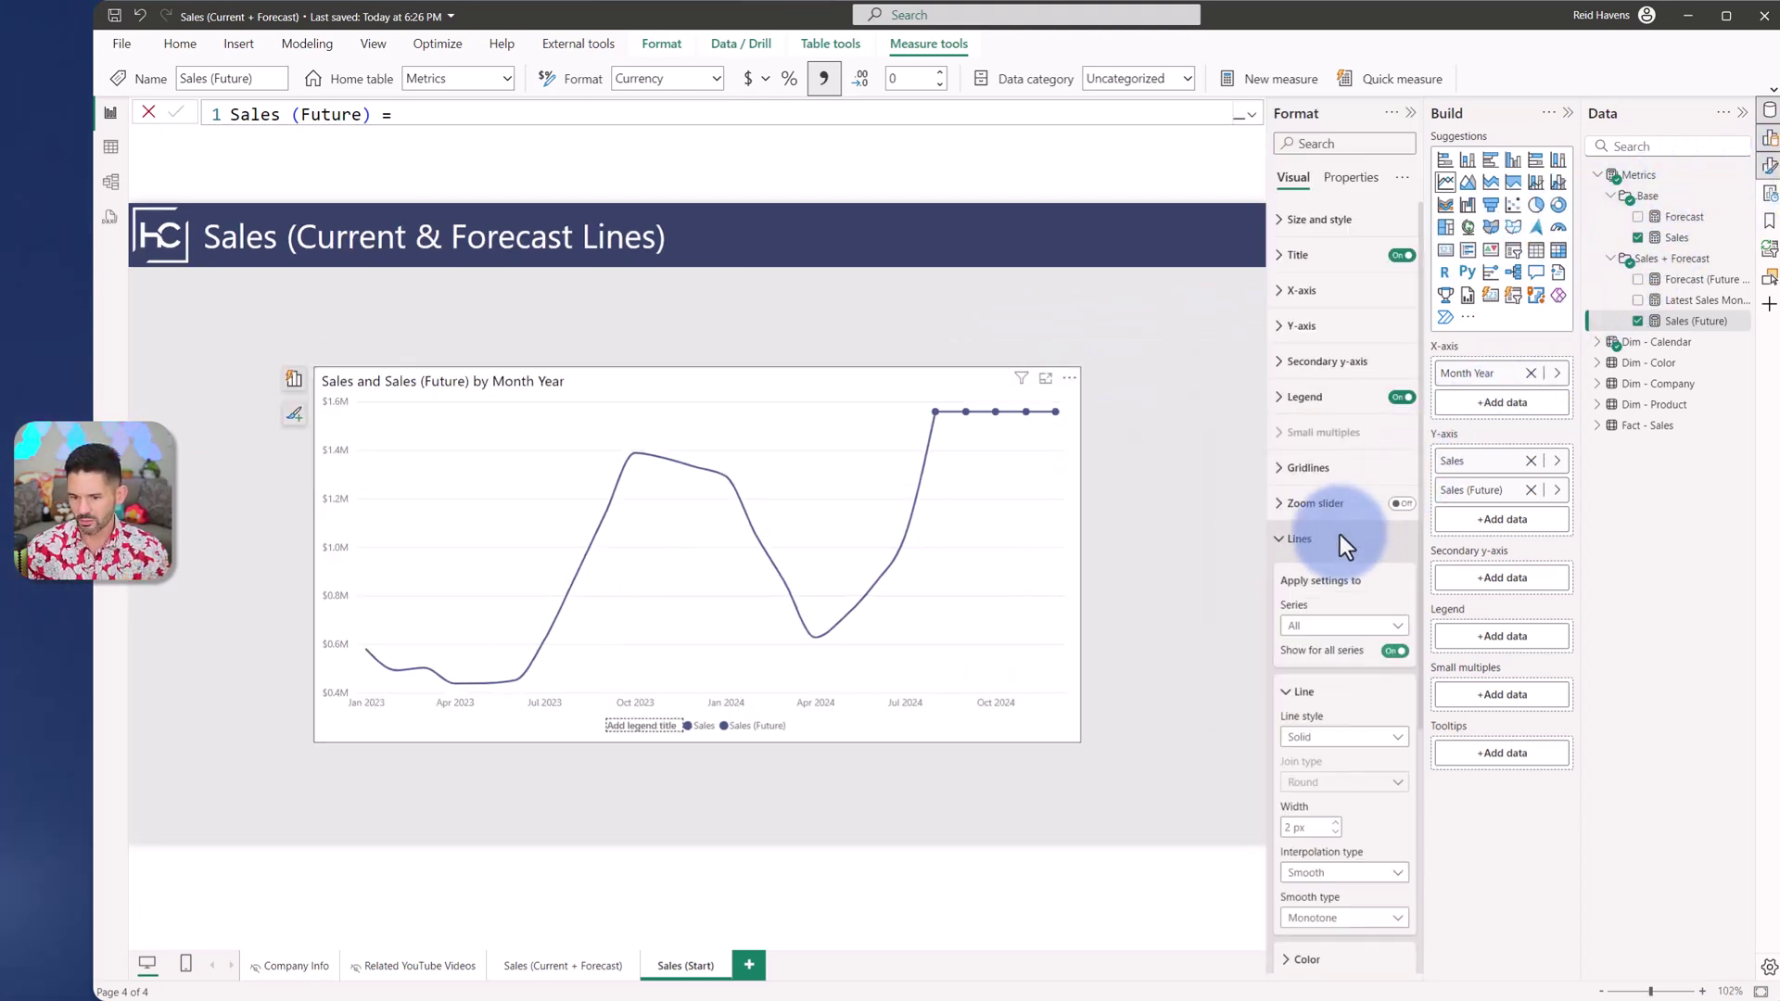
pyautogui.click(1345, 623)
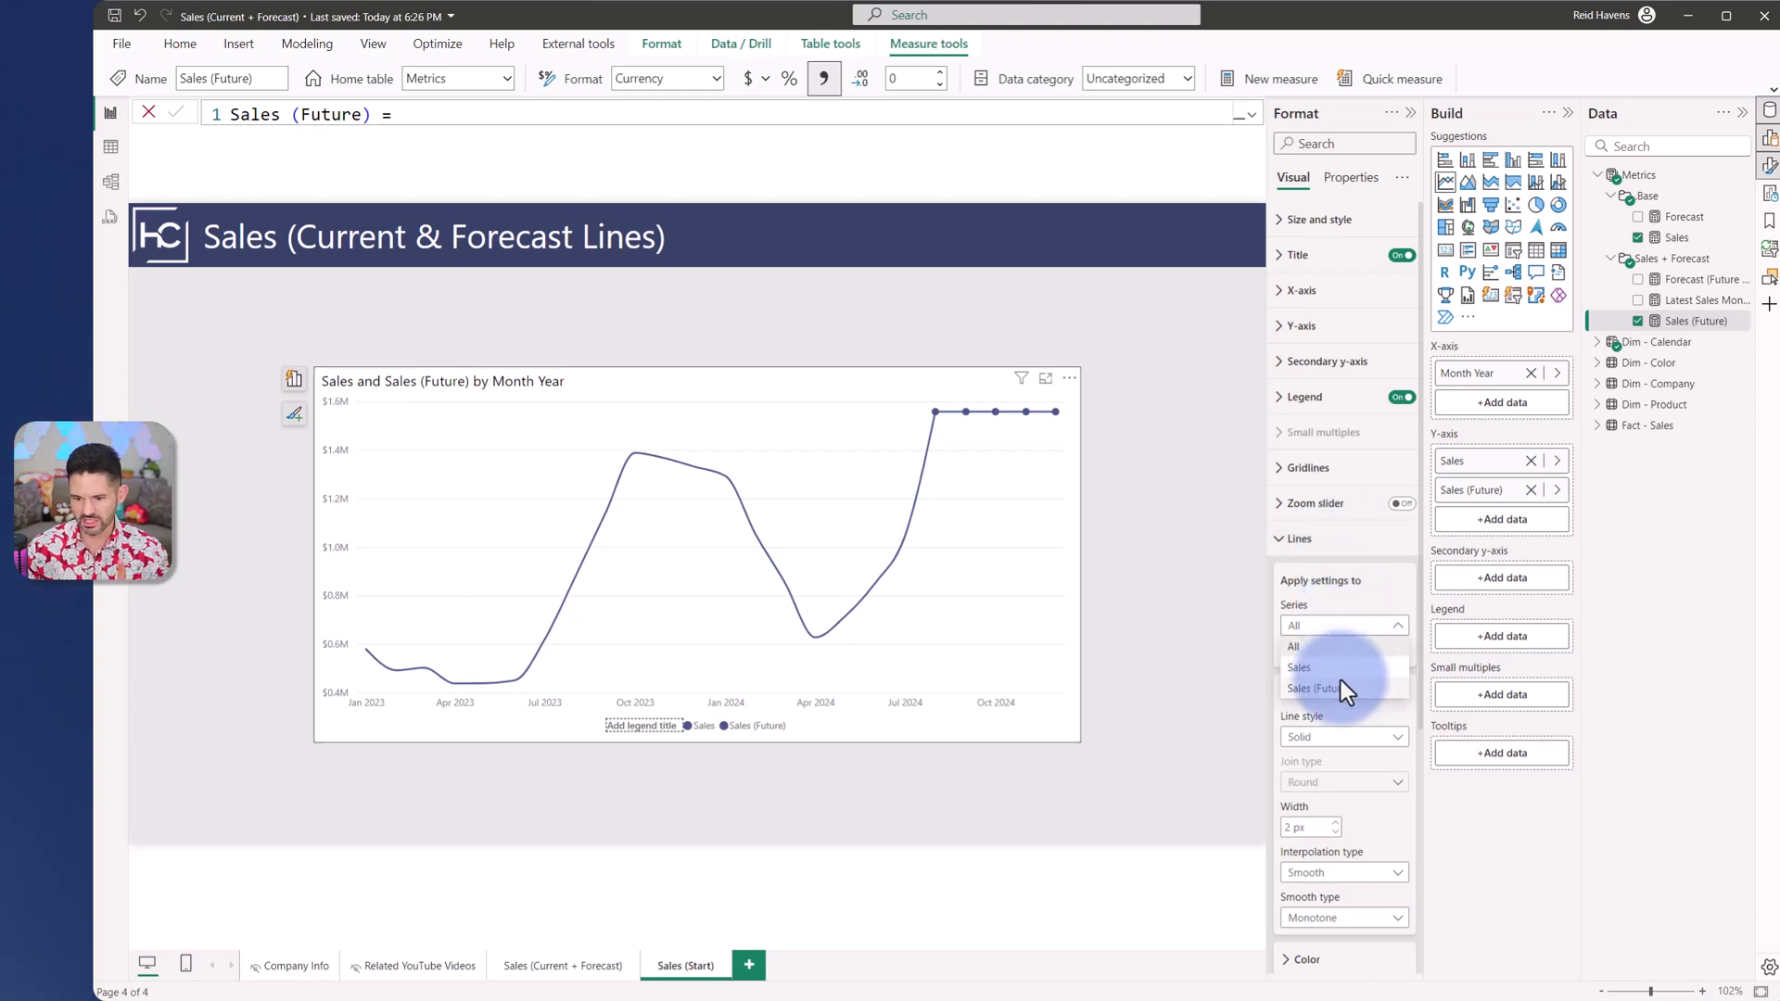
pyautogui.click(1341, 688)
pyautogui.scroll(-3, 1341, 681)
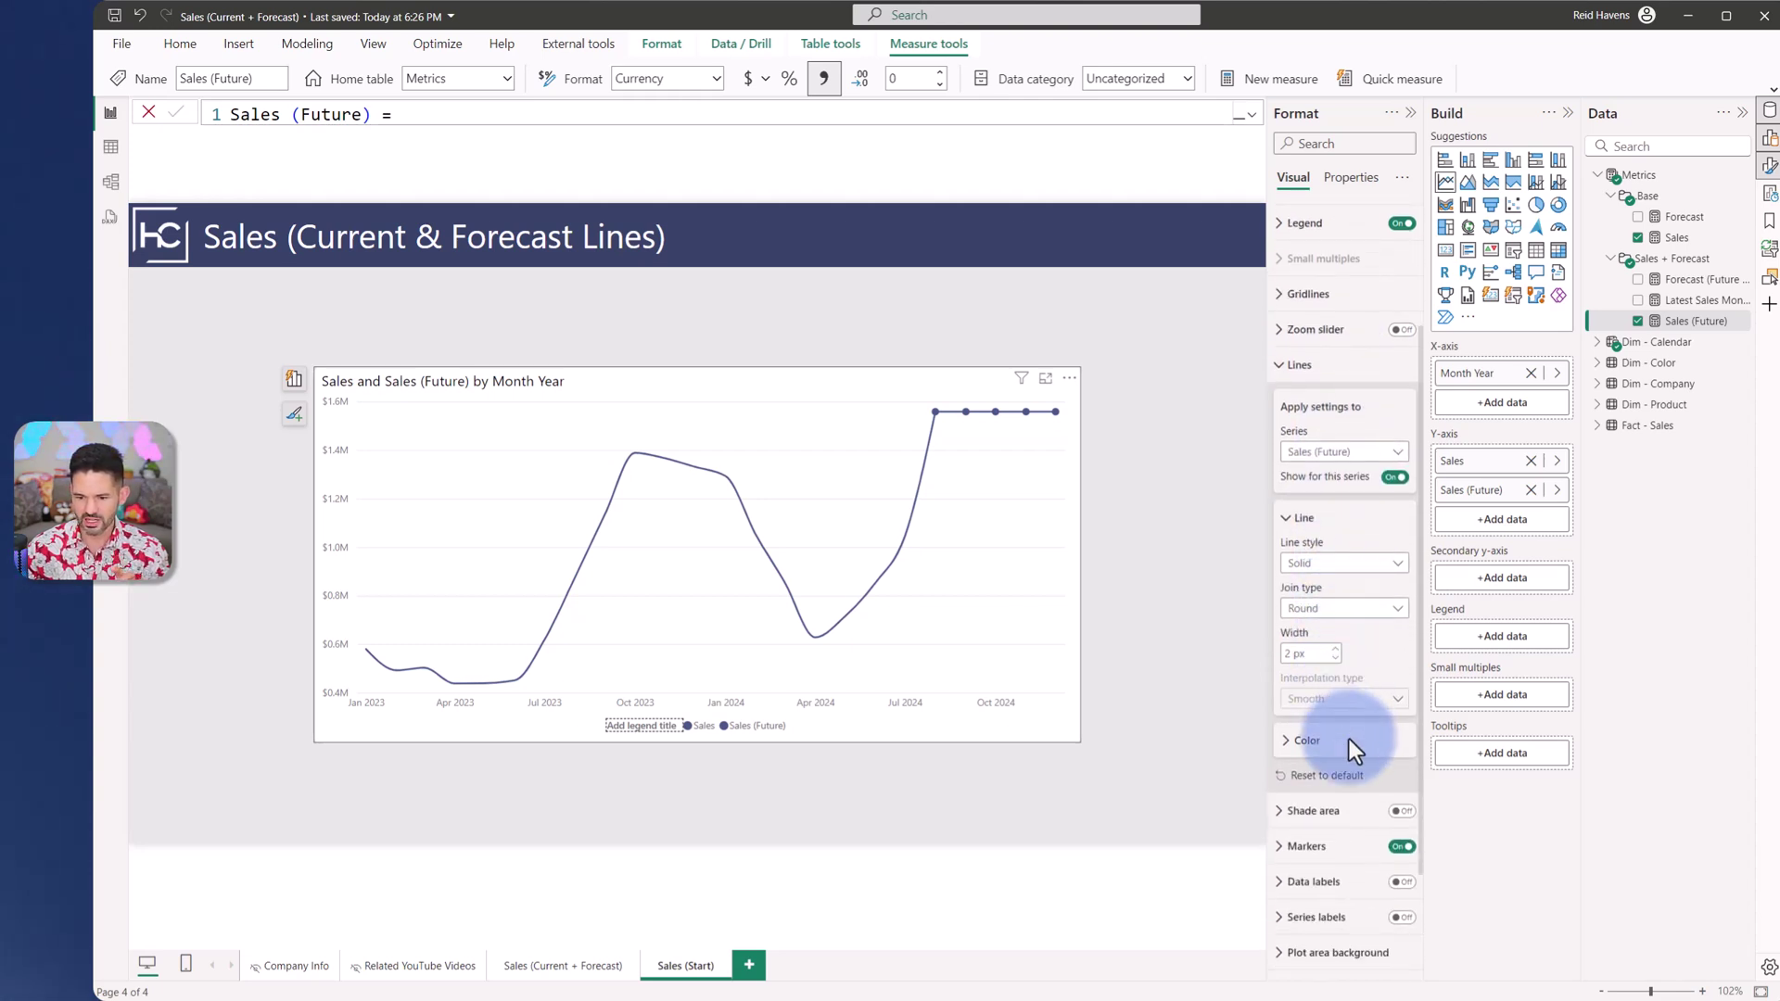
pyautogui.click(1352, 744)
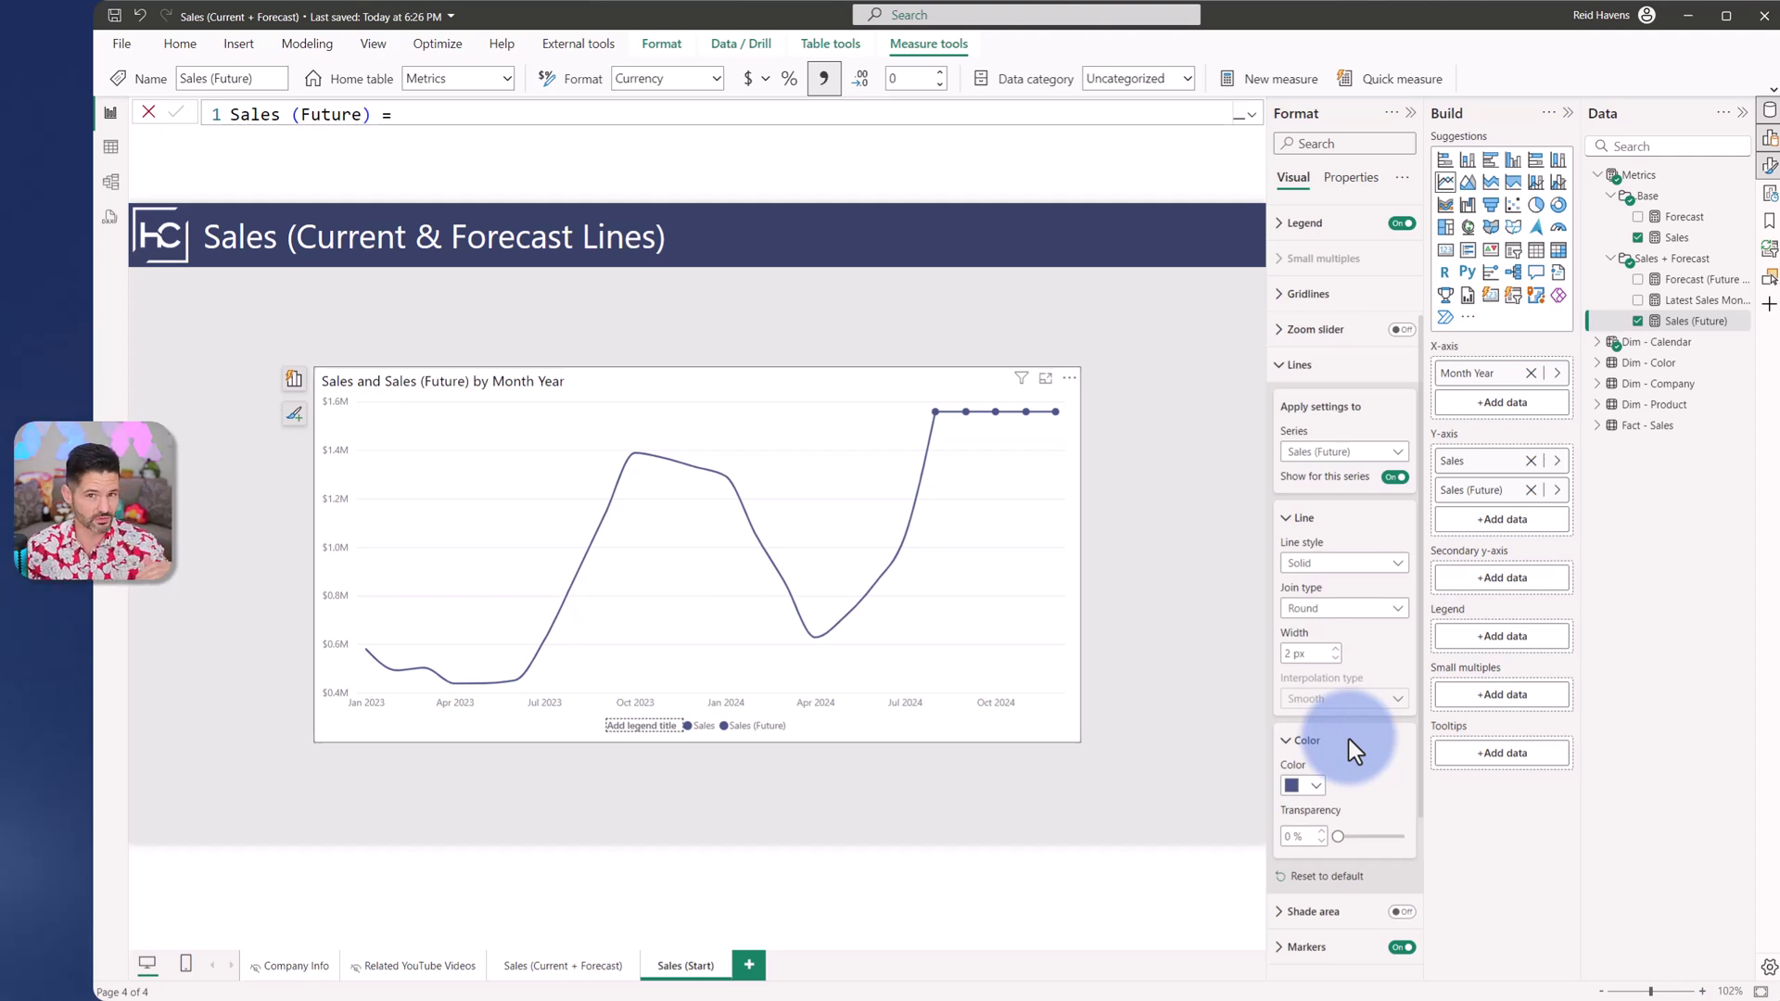
pyautogui.click(1310, 785)
pyautogui.click(1380, 549)
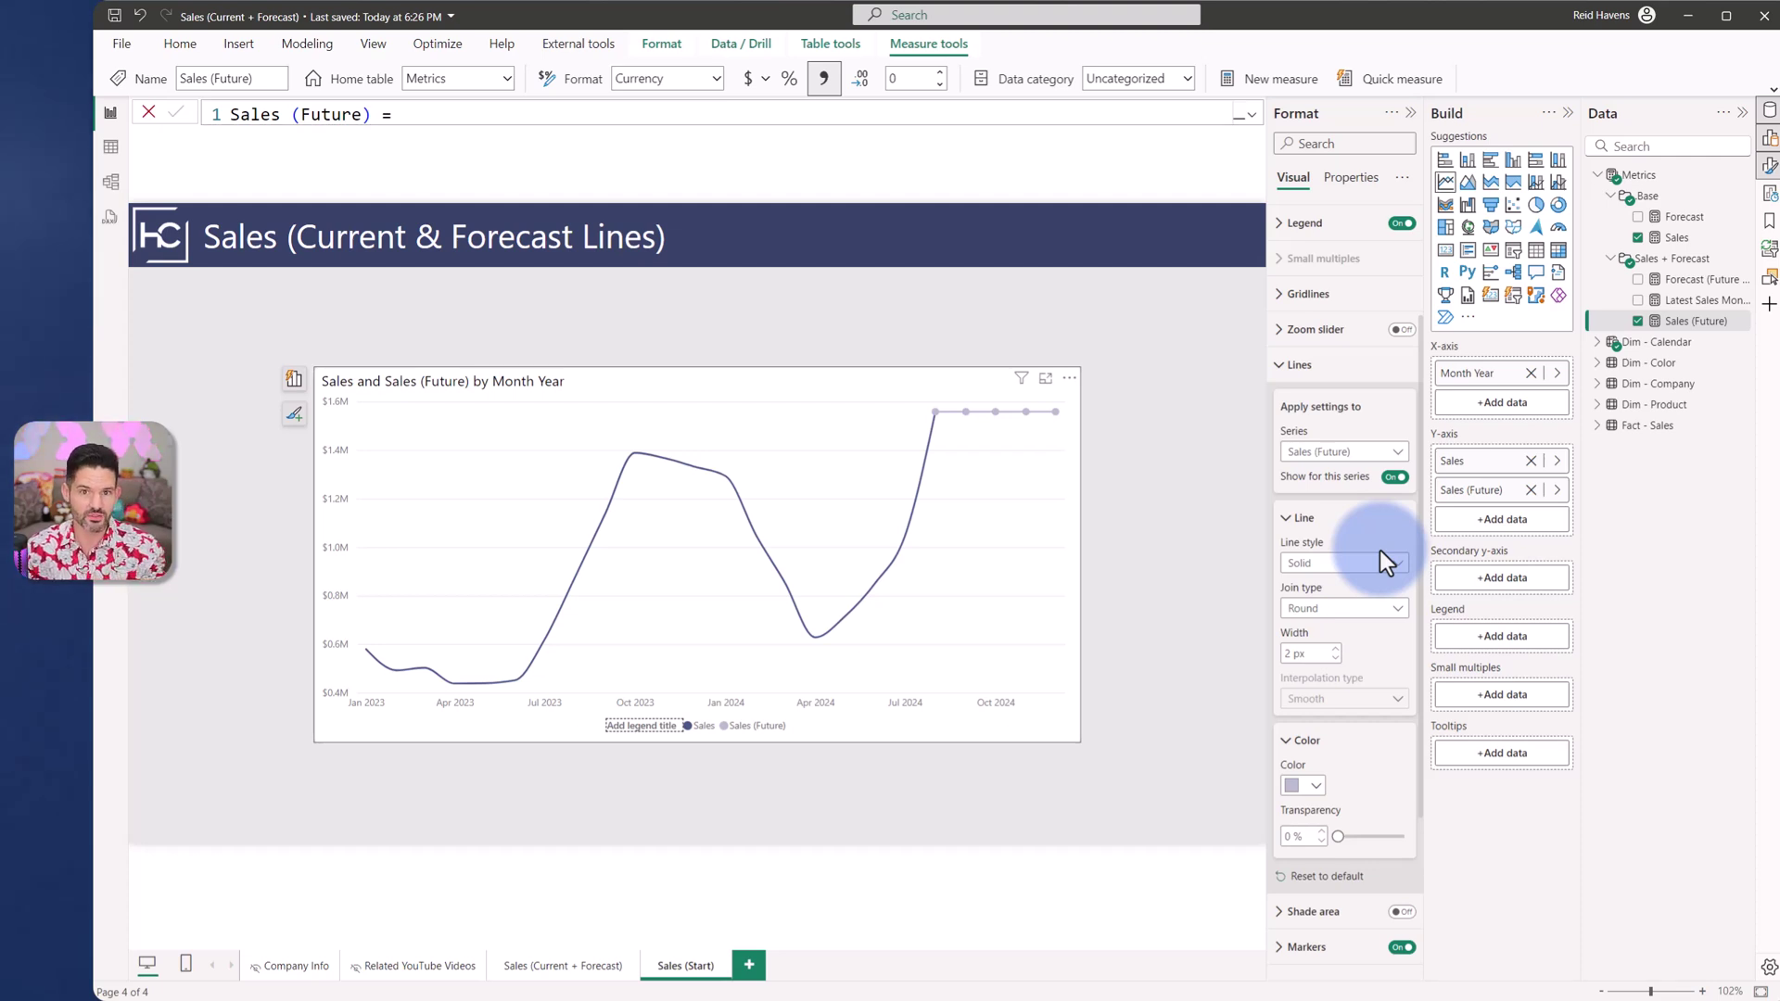
# Turn markers on for the Sales series and off for Sales (Future)
pyautogui.click(1341, 365)
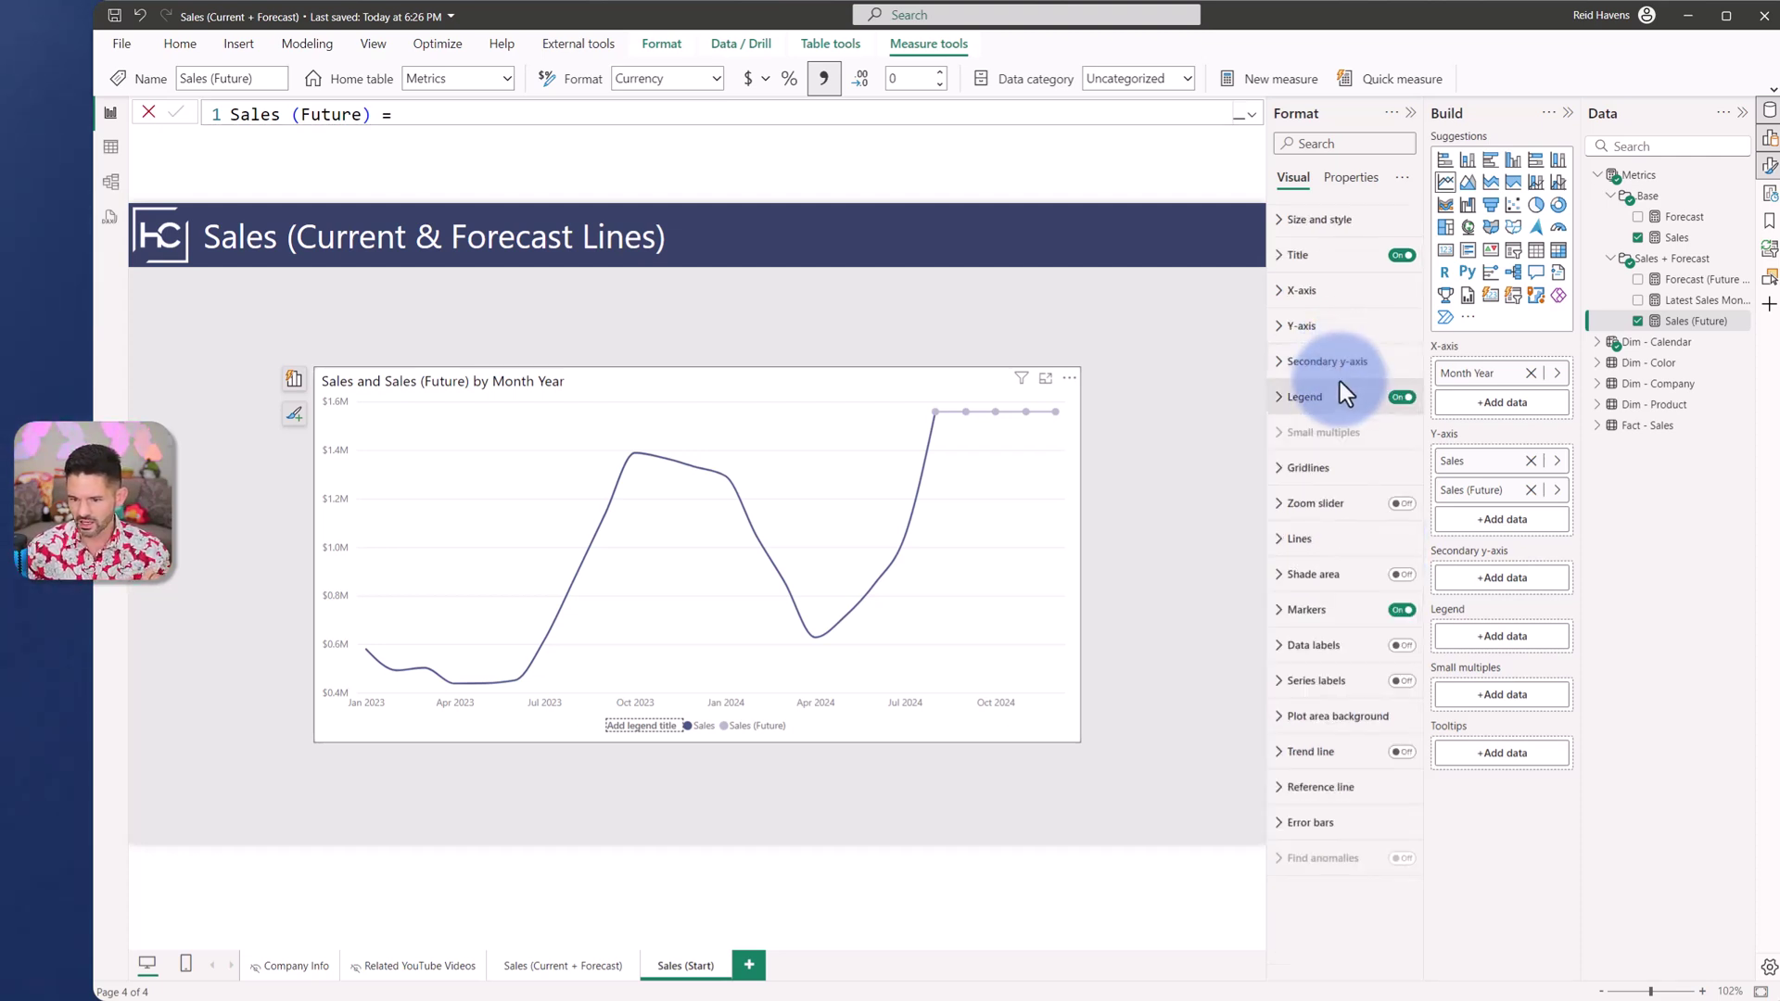
pyautogui.click(1329, 610)
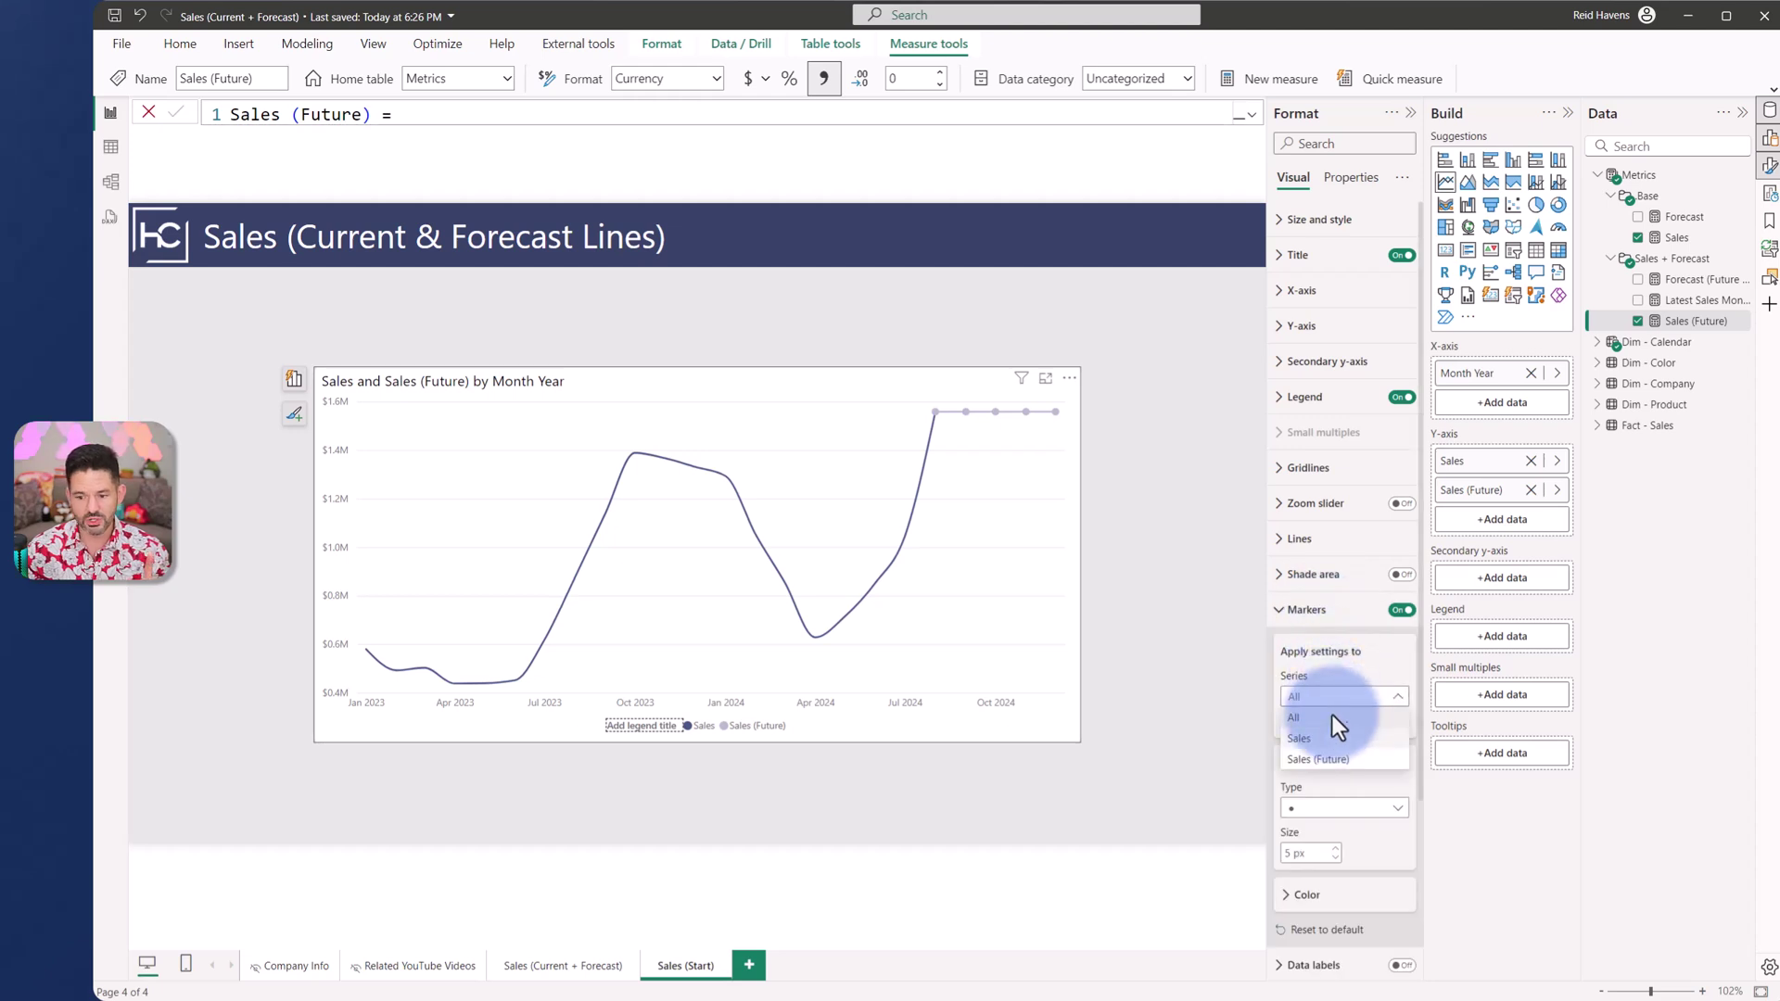
pyautogui.click(1328, 744)
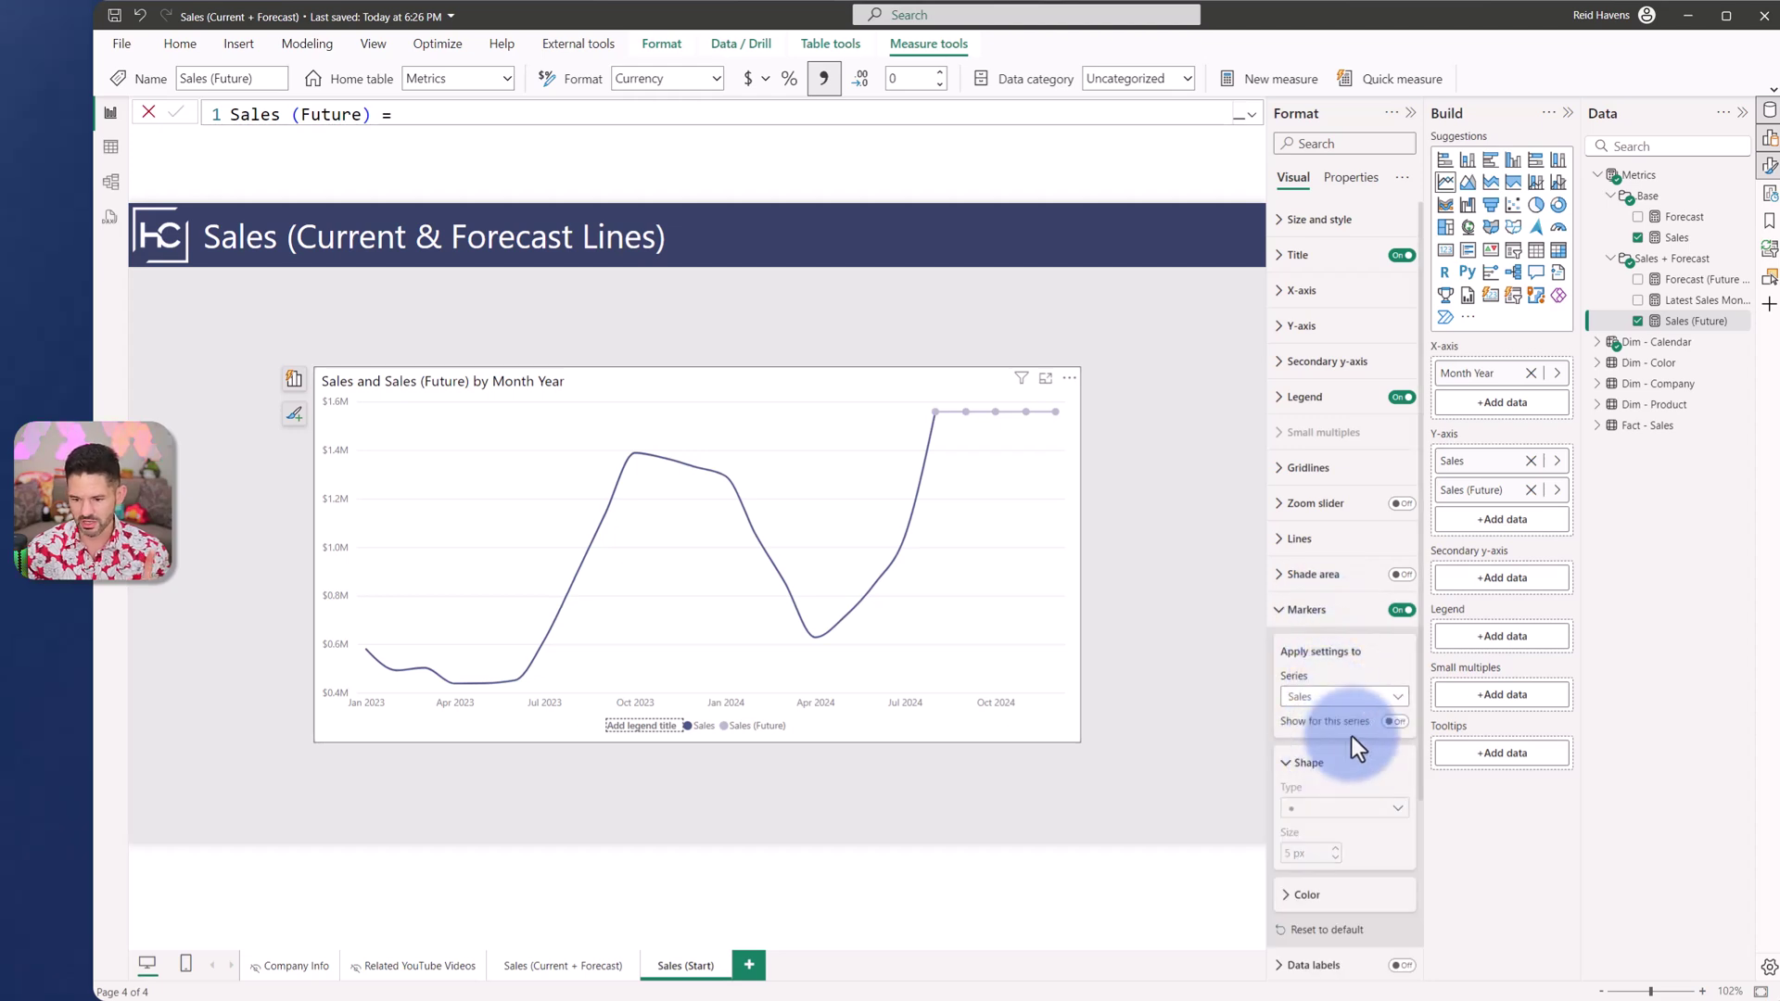
pyautogui.click(1397, 722)
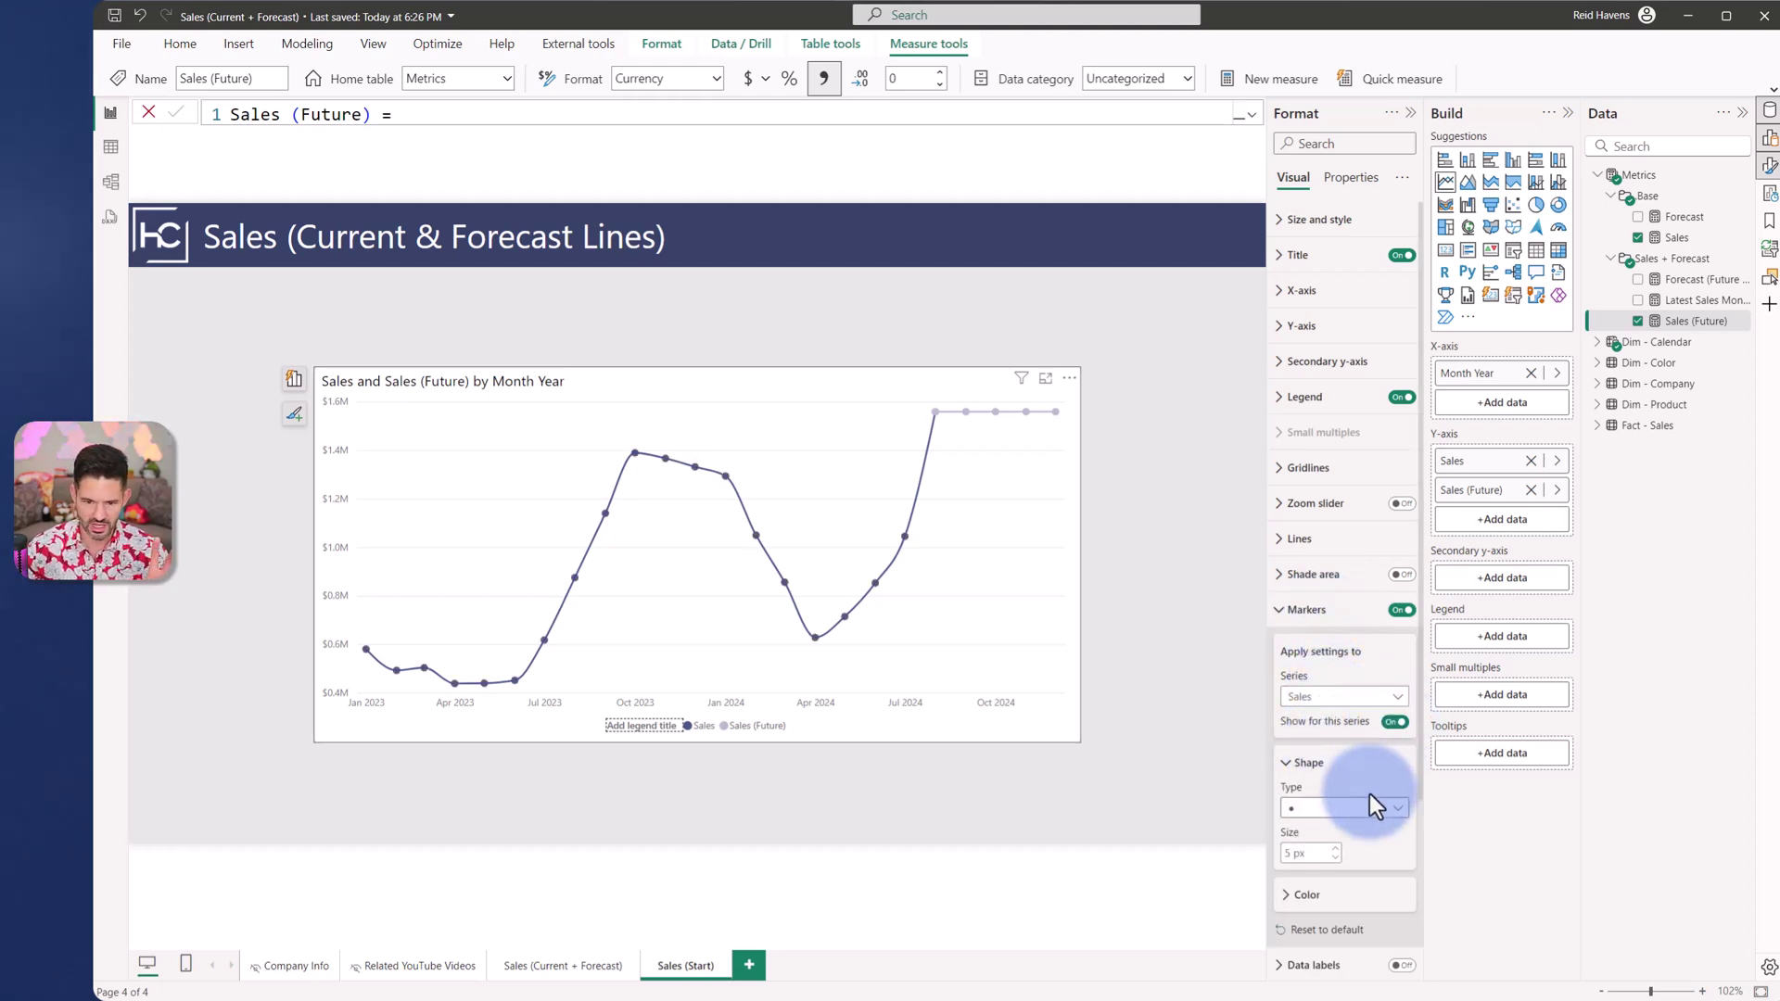
pyautogui.click(1357, 697)
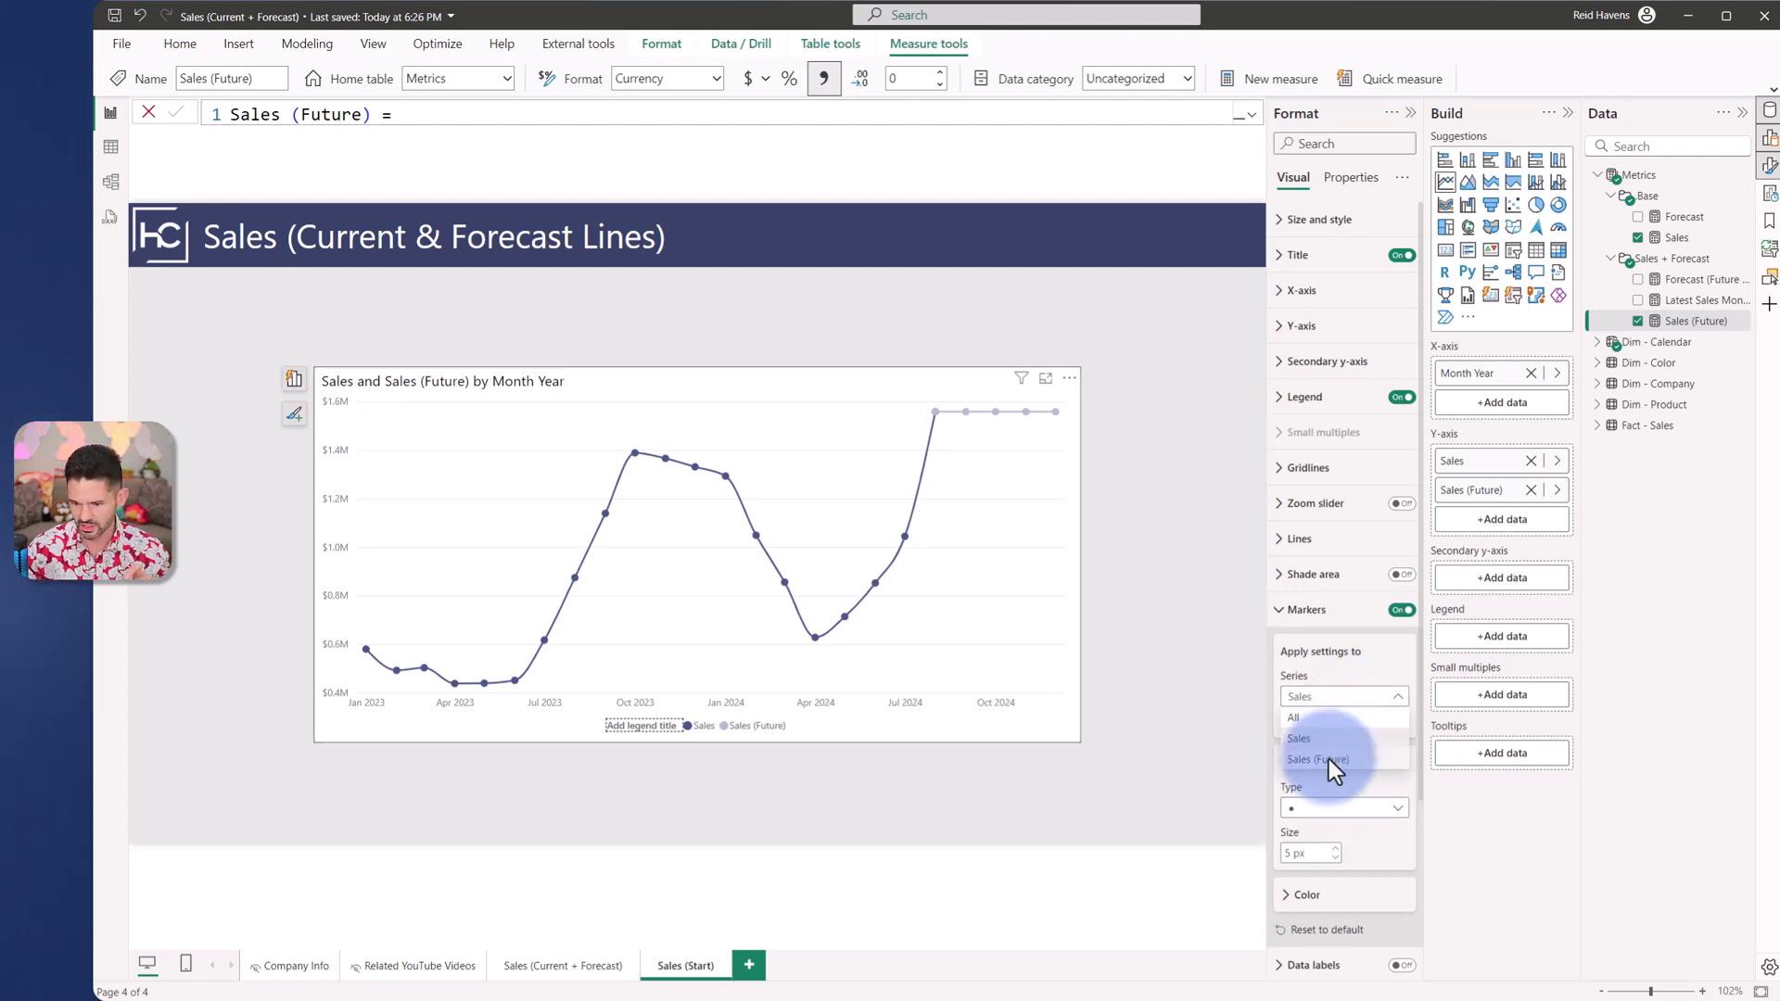
pyautogui.click(1394, 723)
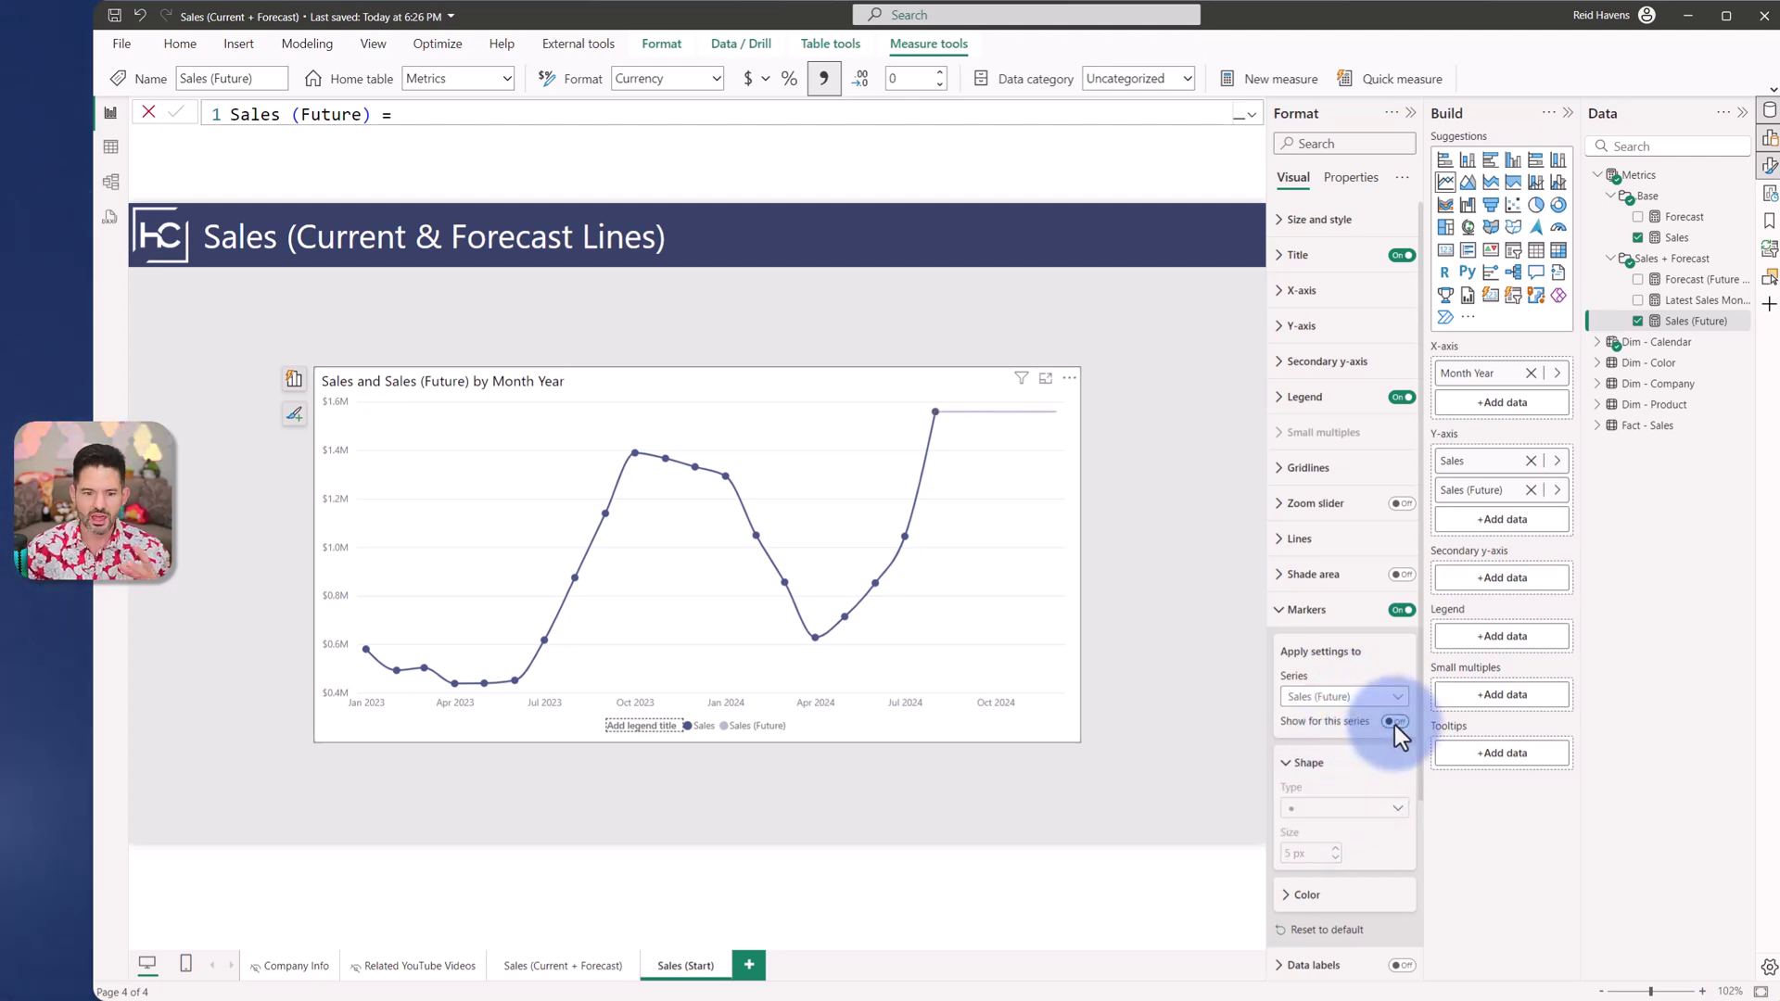
pyautogui.click(1345, 606)
# Set the Sales (Future) line style to Dashed
pyautogui.click(1332, 543)
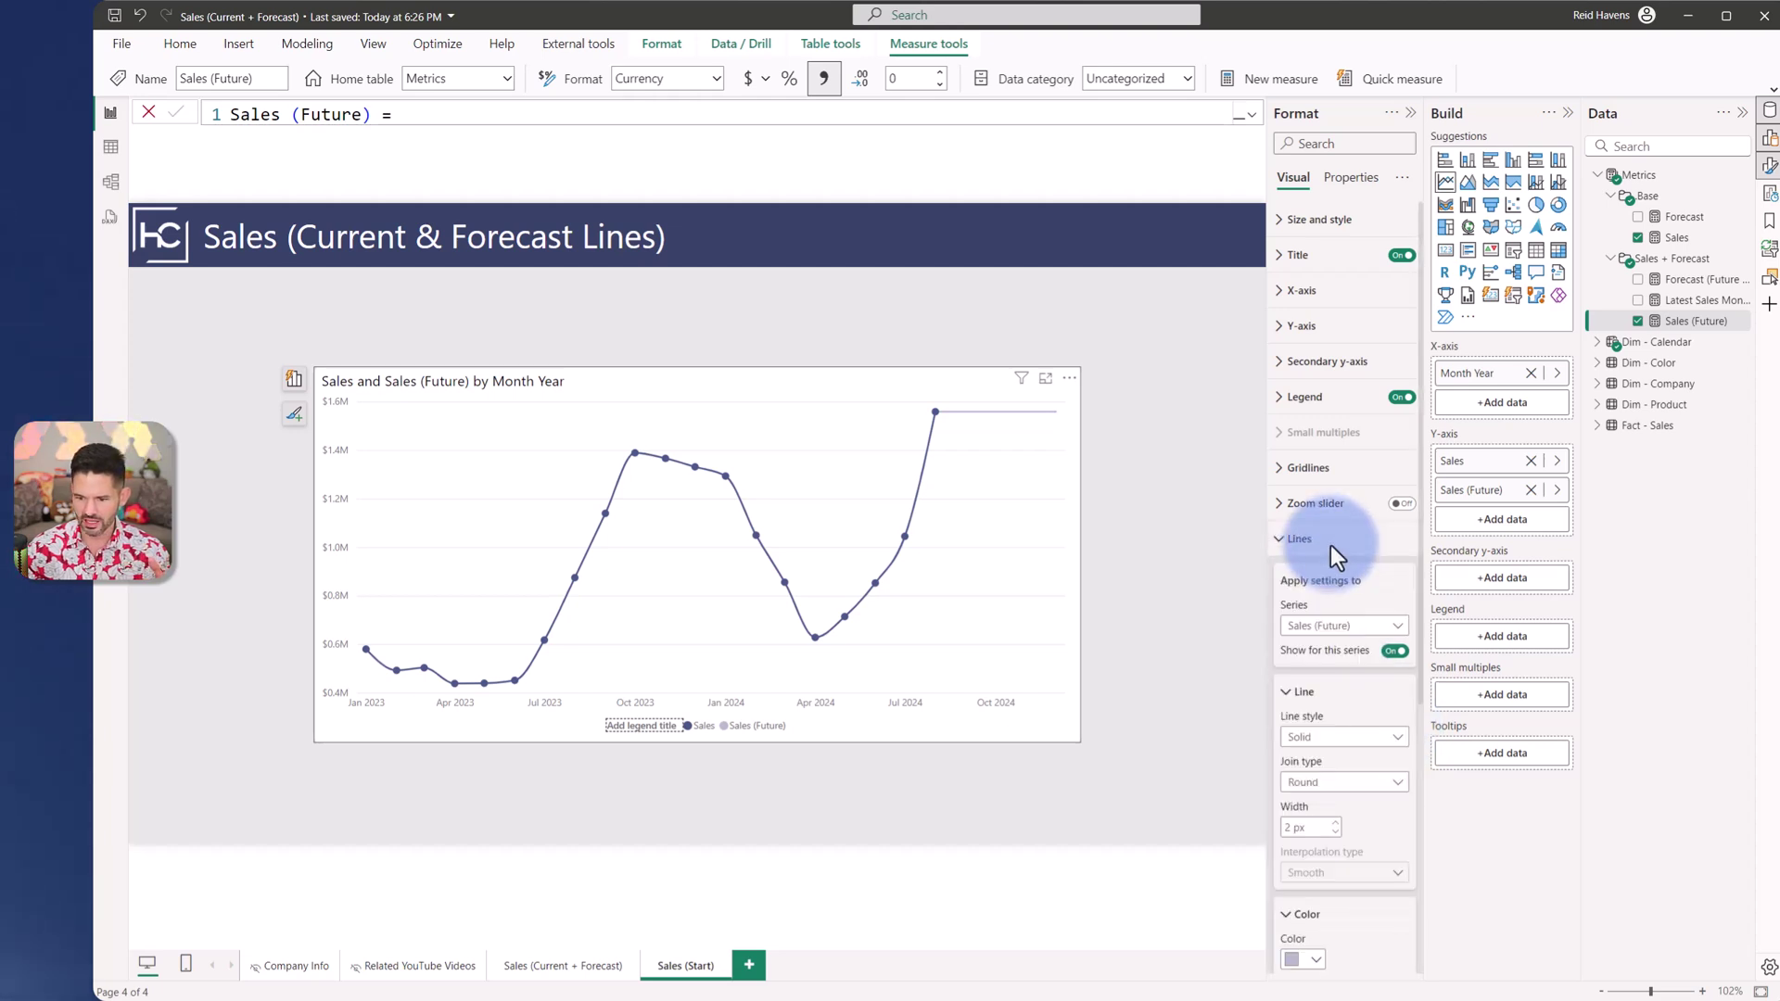
pyautogui.scroll(-1, 1335, 656)
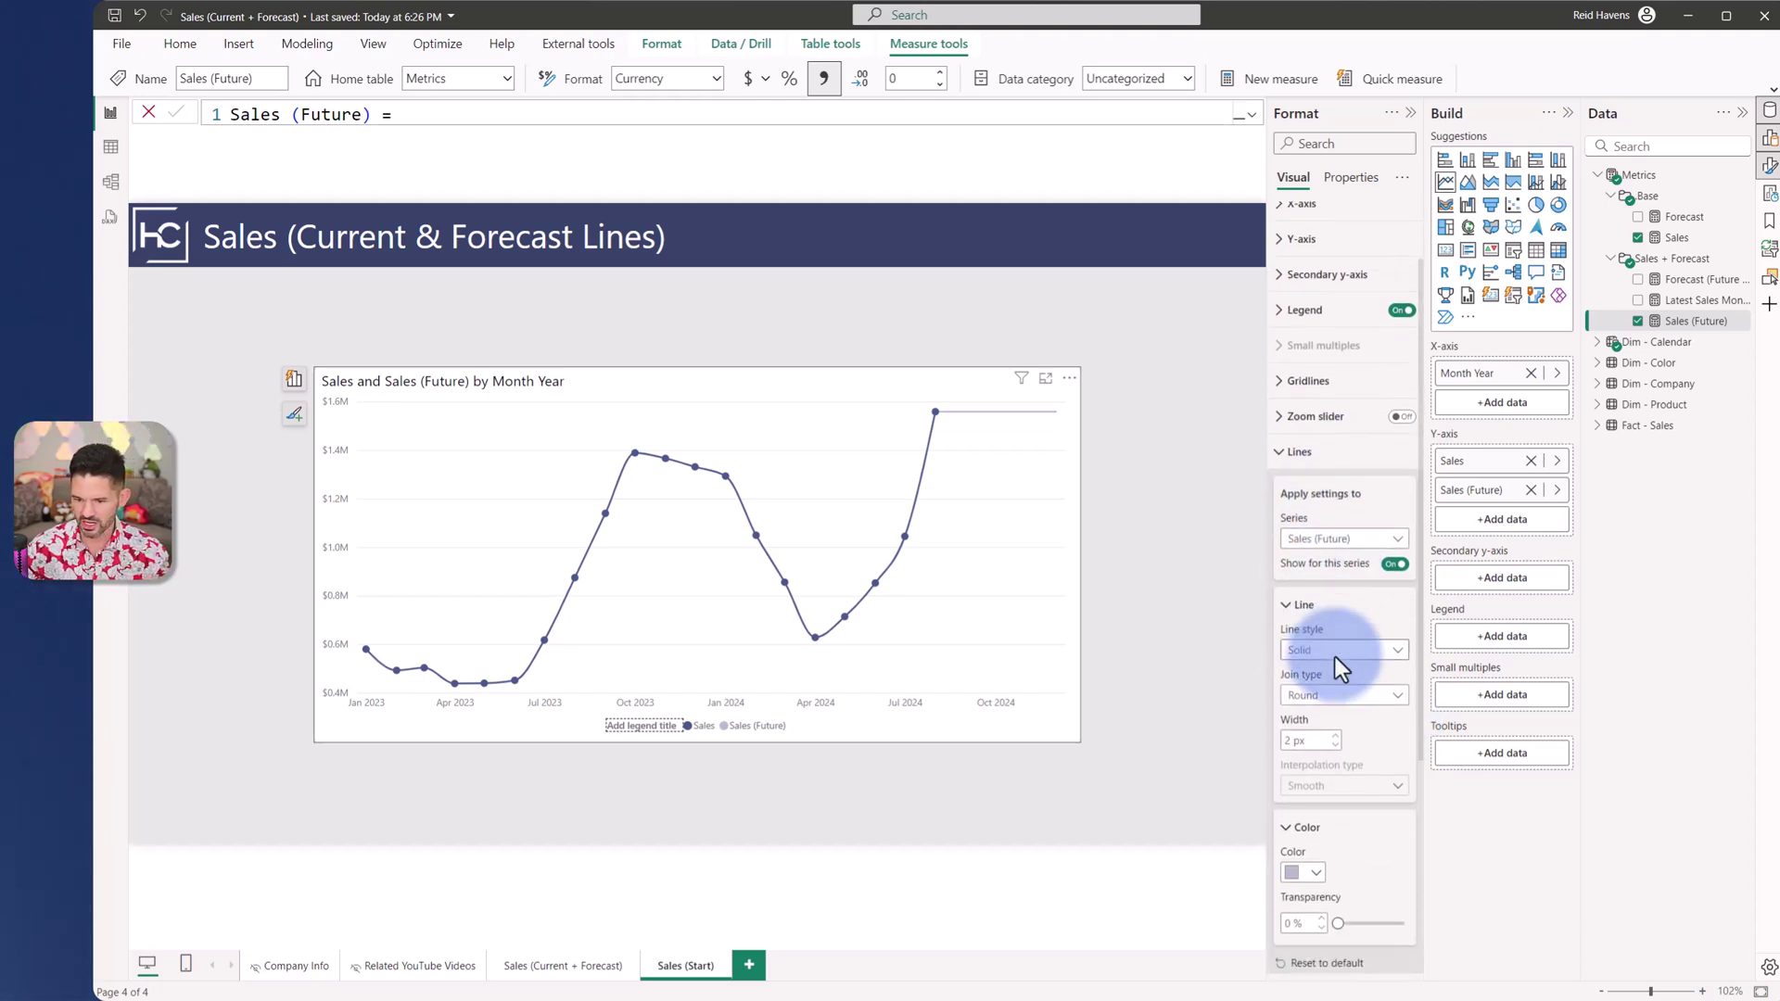
pyautogui.click(1335, 655)
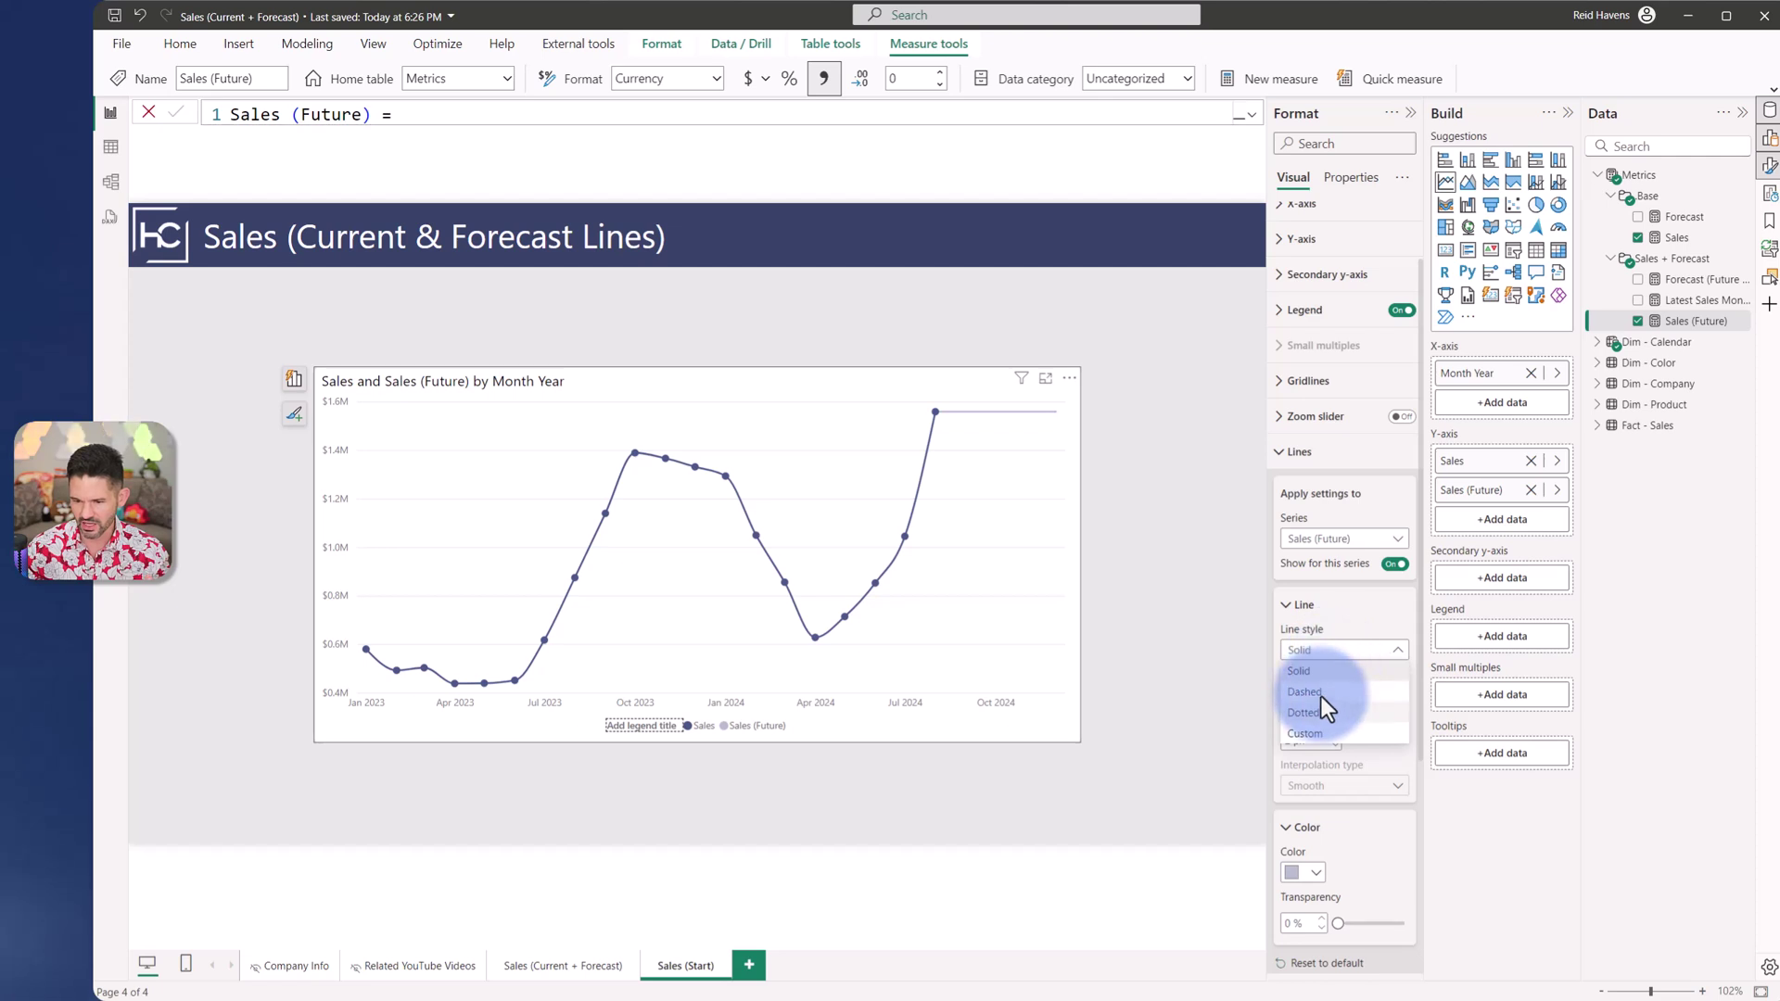
pyautogui.click(1321, 697)
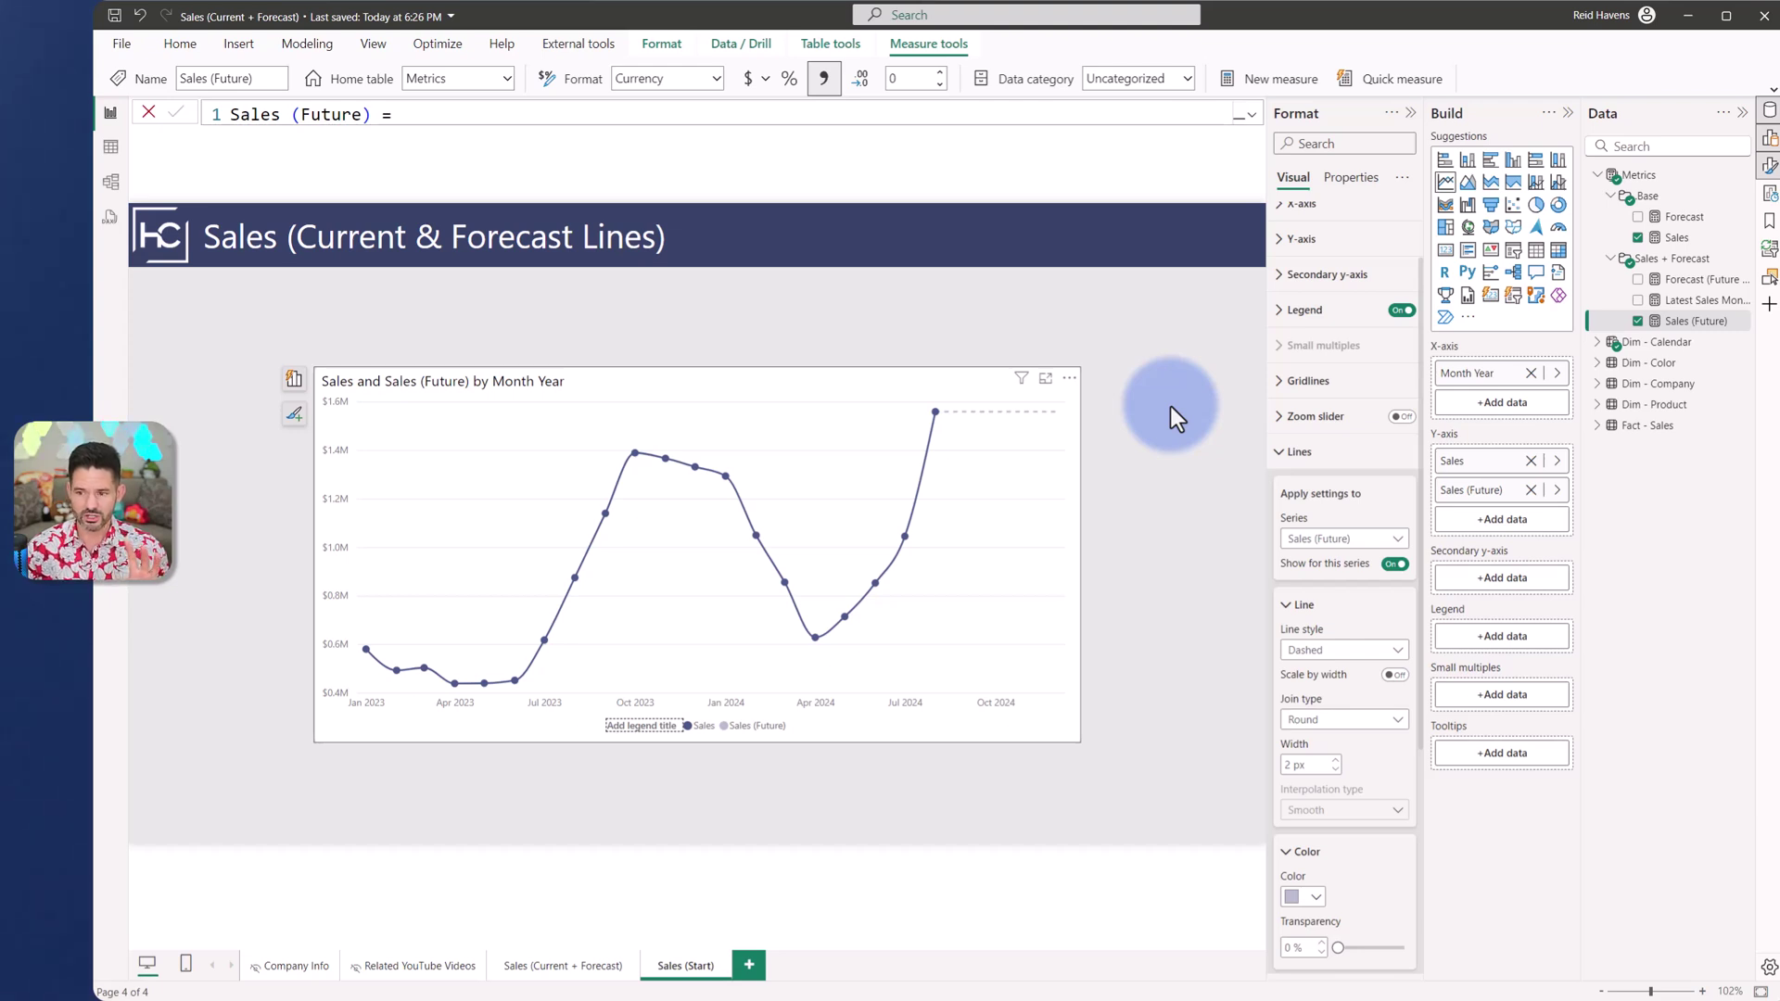
# Briefly add and remove Forecast, then open the full Forecast (Future Only) formula
pyautogui.moveTo(1679, 217); pyautogui.dragTo(1521, 519)
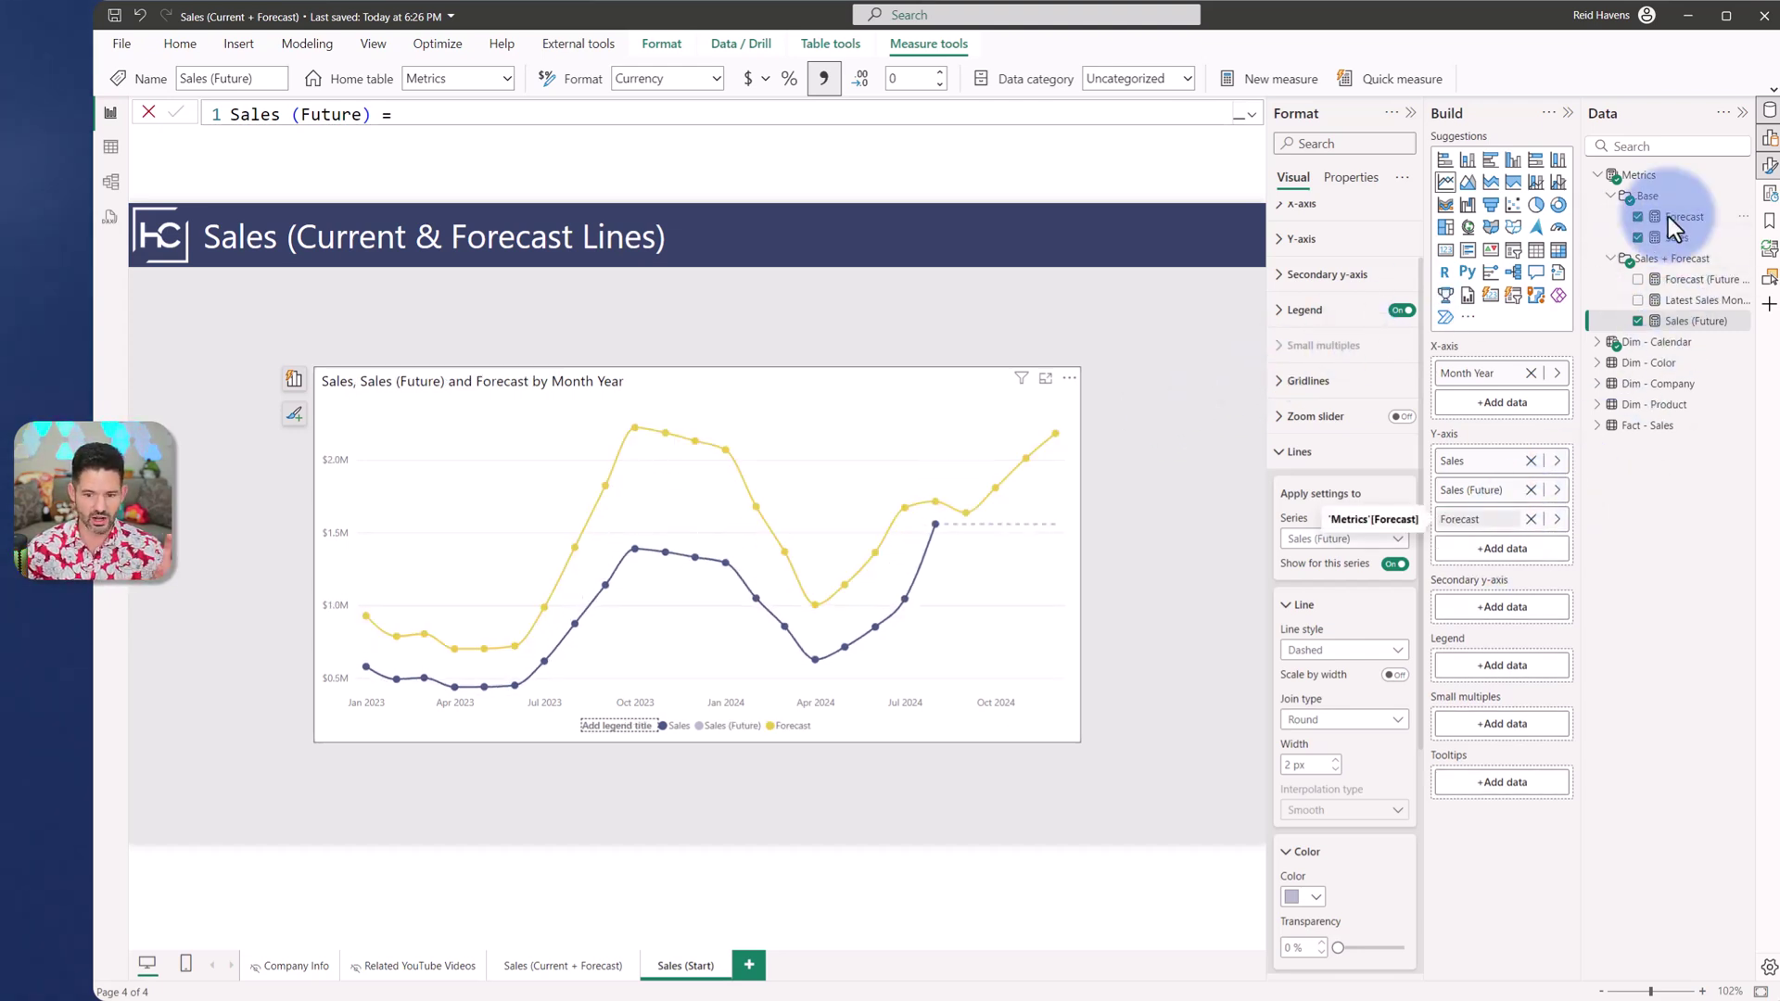
pyautogui.click(1531, 519)
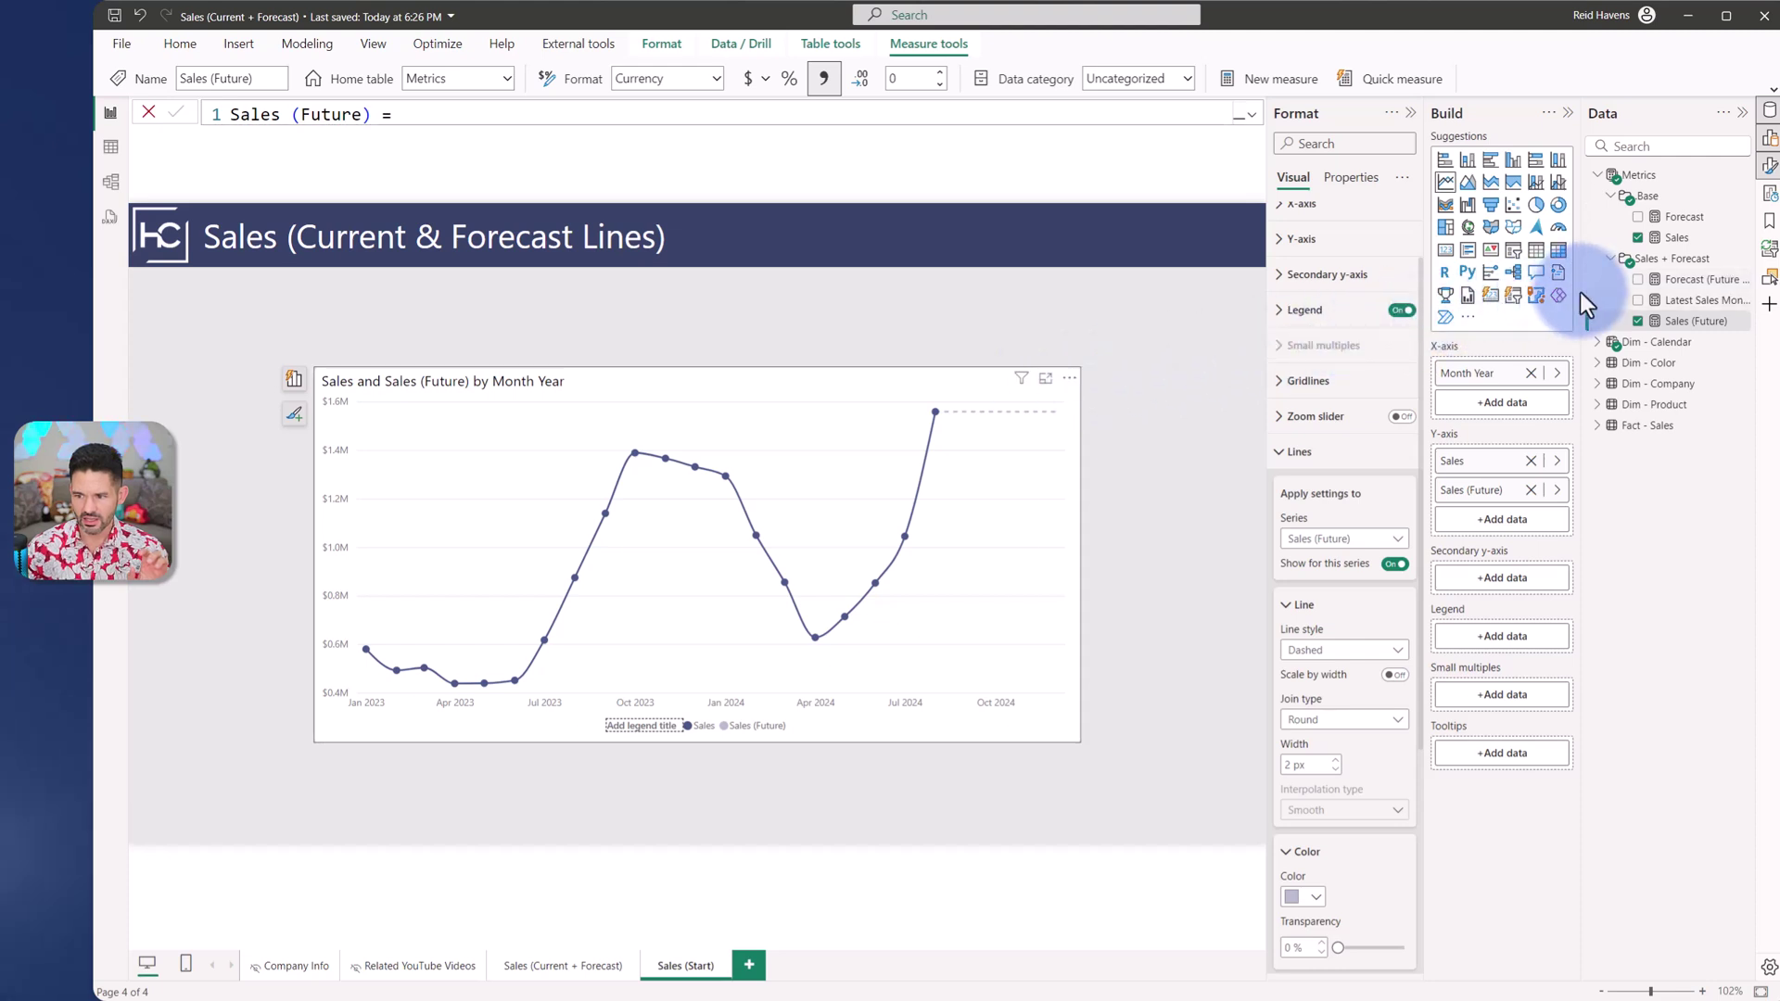
pyautogui.moveTo(1581, 291); pyautogui.dragTo(1571, 292)
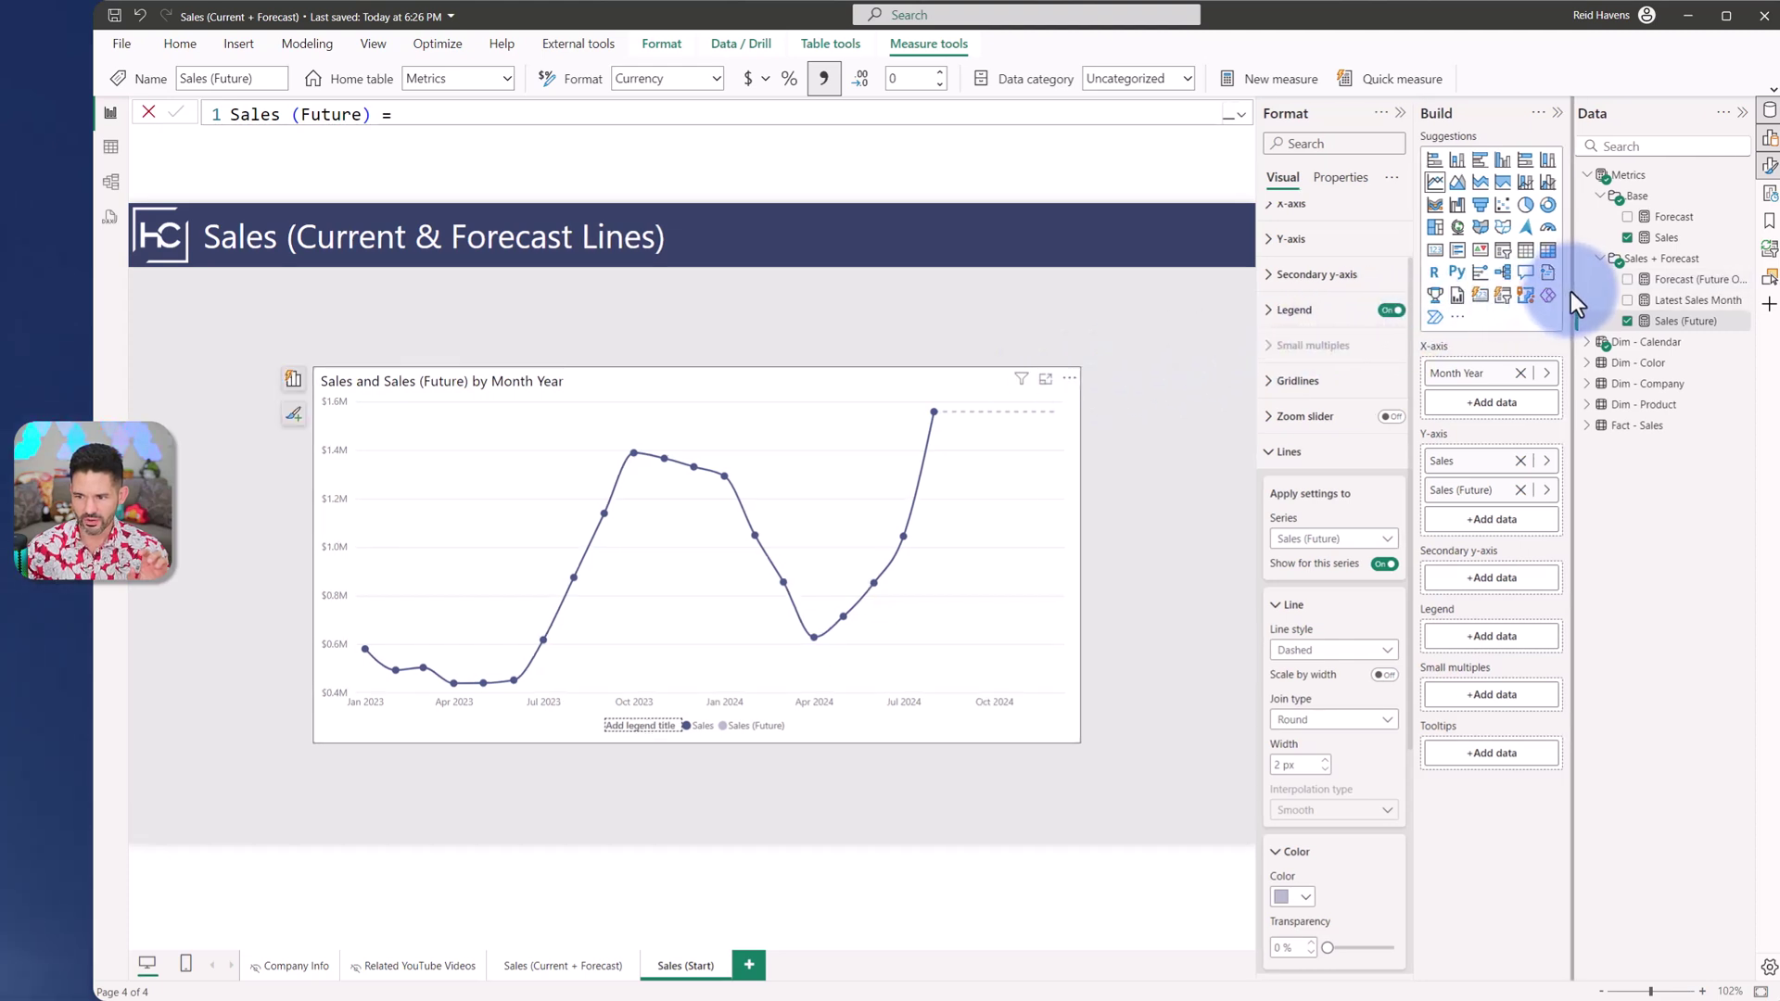
pyautogui.click(1652, 280)
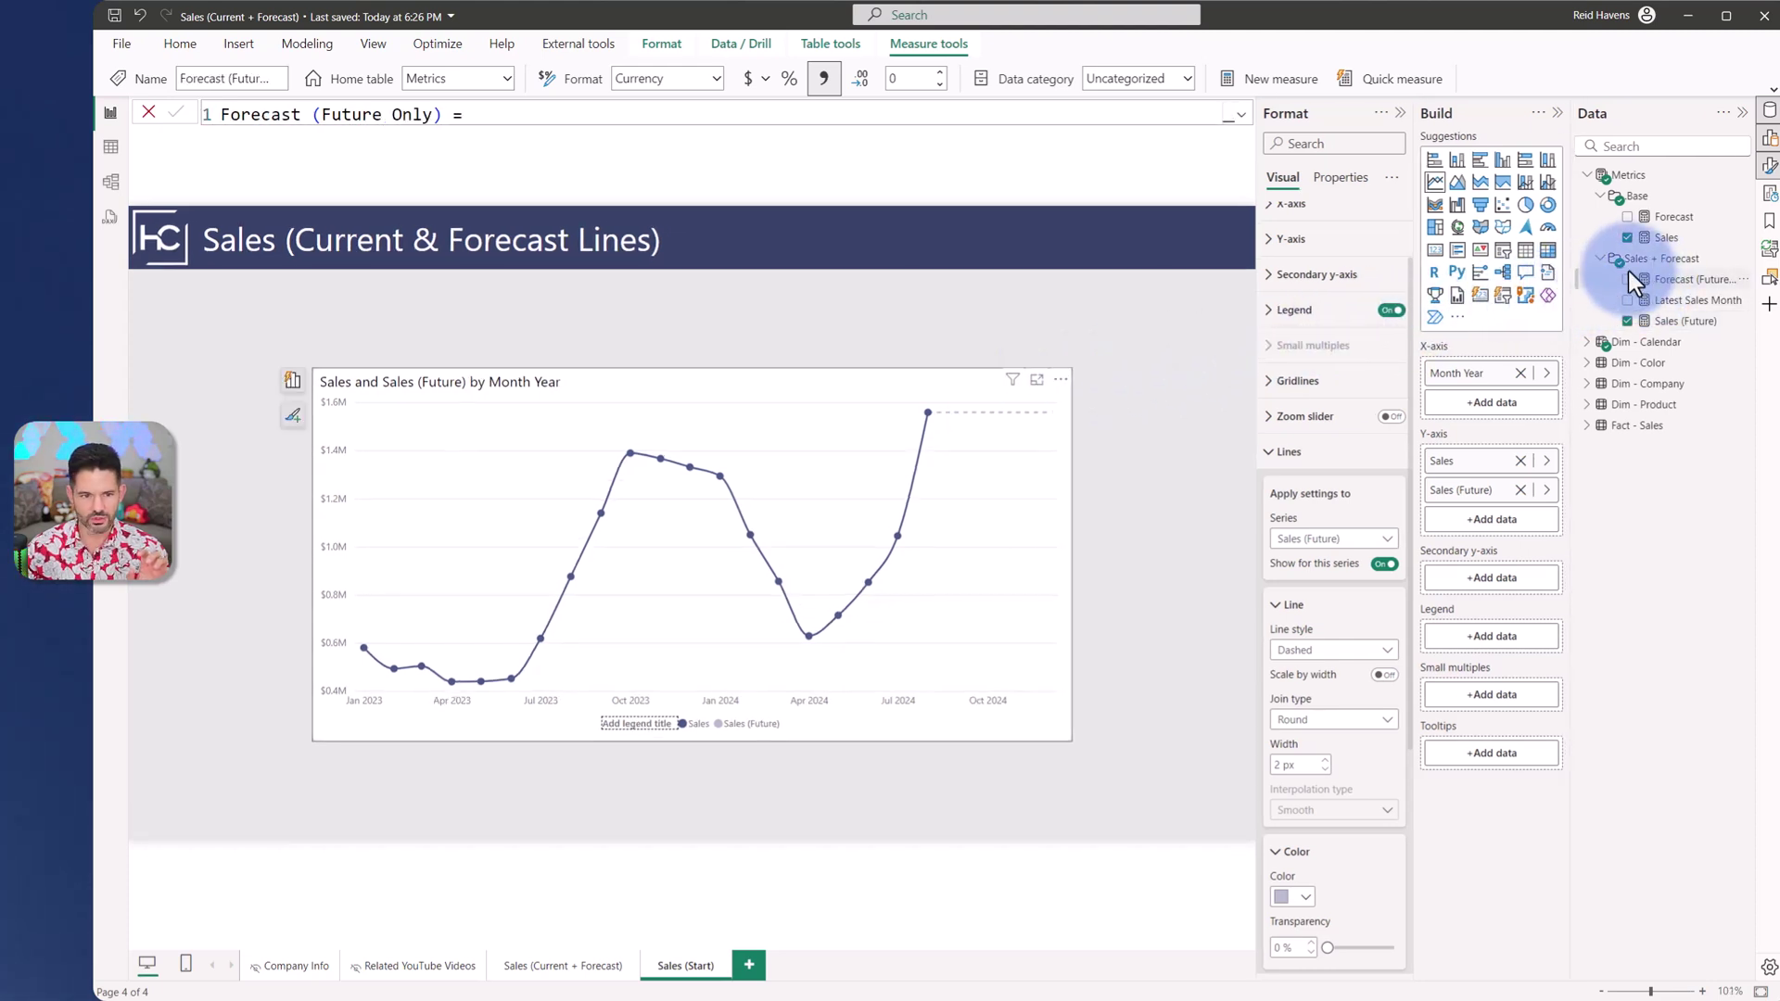
pyautogui.click(1242, 115)
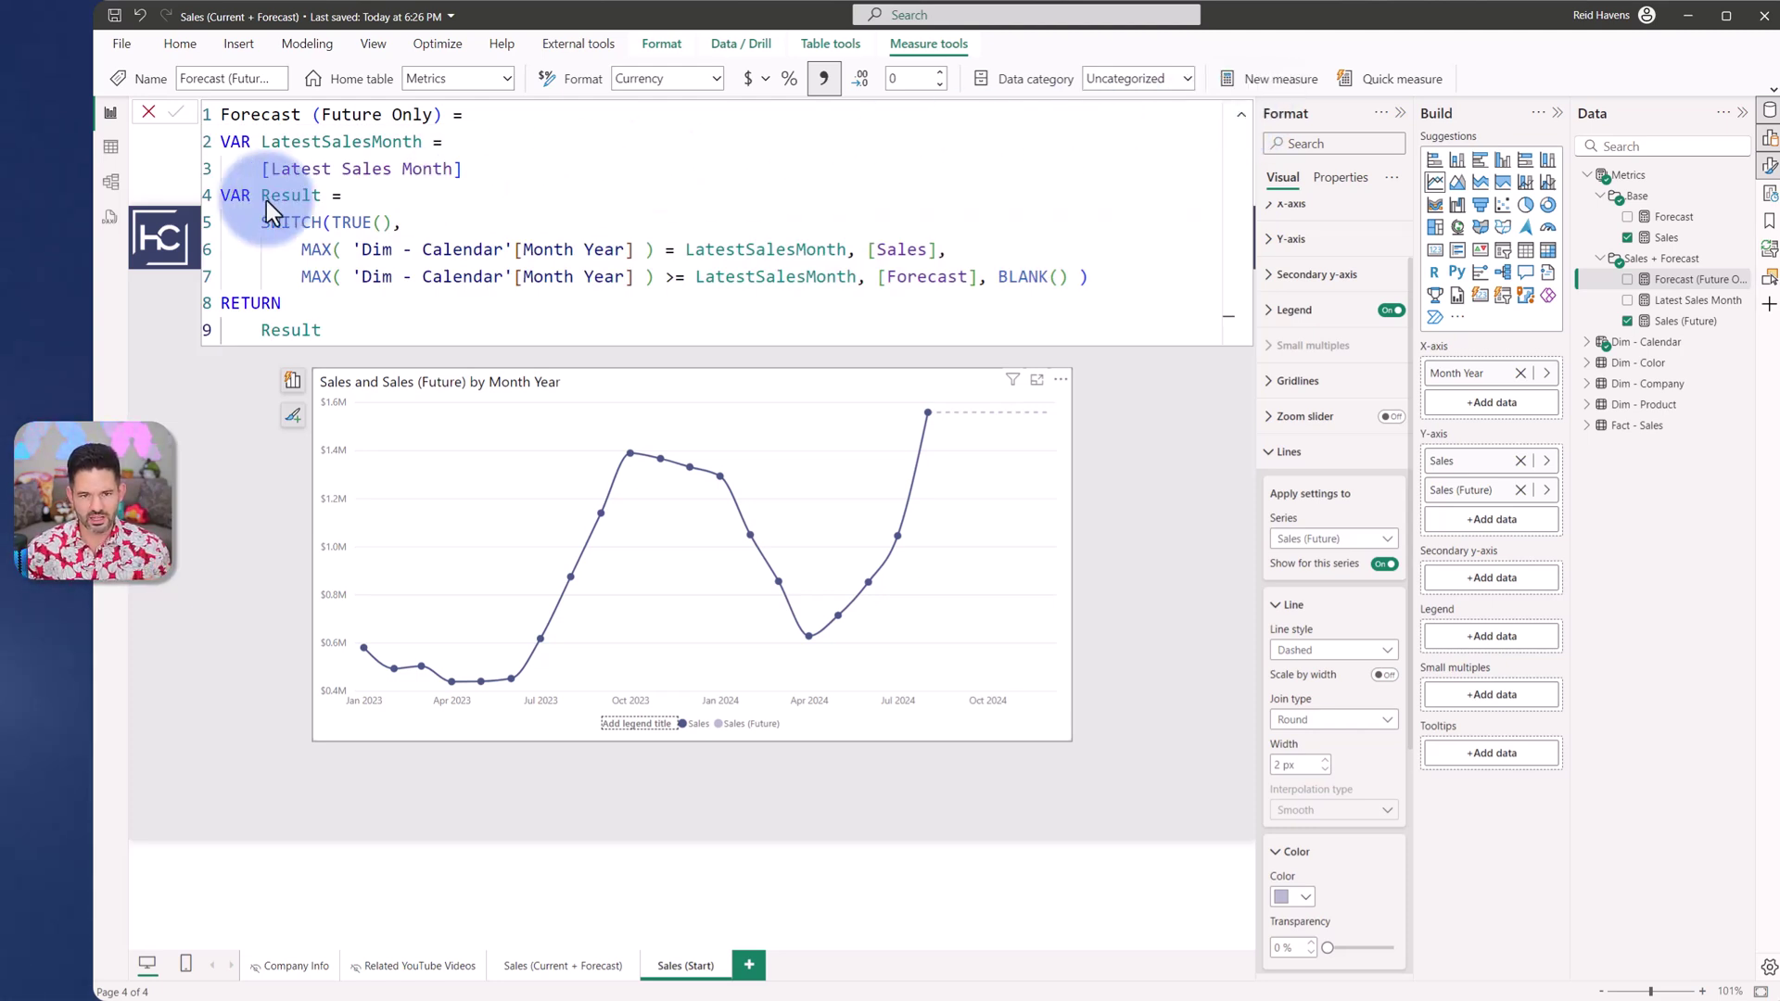
# Select the [Latest Sales Month] reference and the line 6 condition returning [Sales]
pyautogui.moveTo(470, 170); pyautogui.dragTo(265, 165)
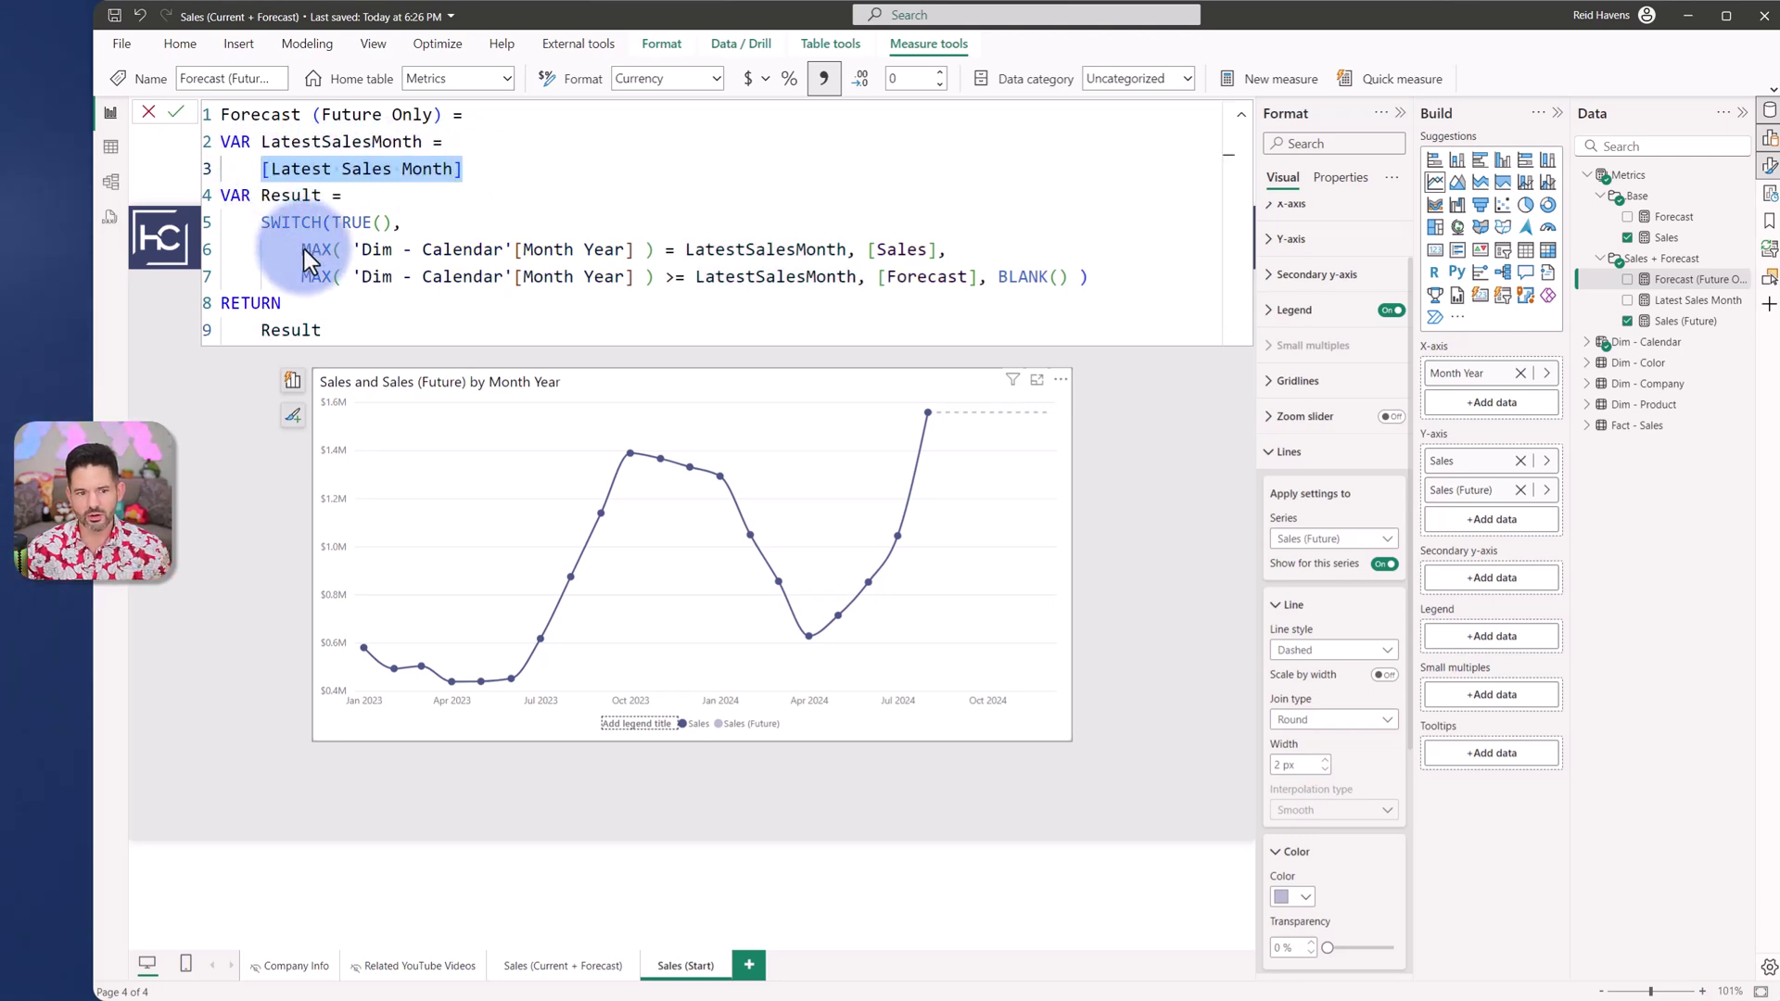
pyautogui.moveTo(302, 249); pyautogui.dragTo(657, 249)
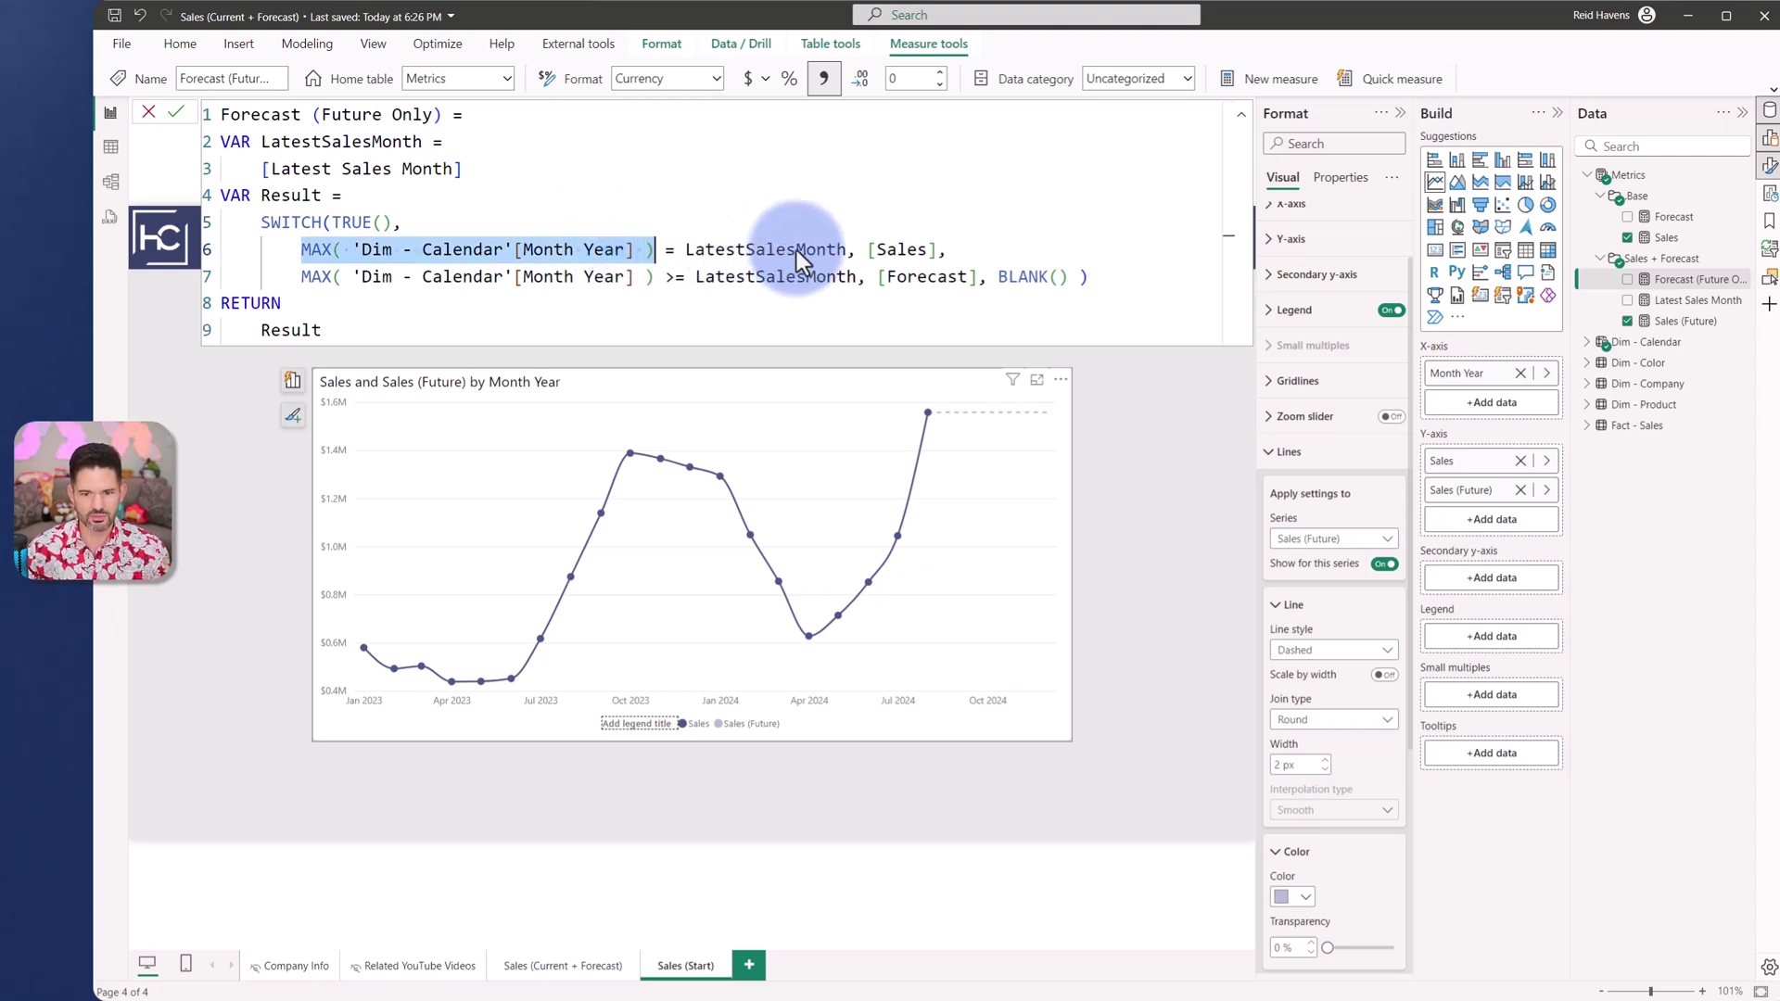
pyautogui.moveTo(868, 250); pyautogui.dragTo(249, 252)
# Delete the latest-month Sales branch, change >= to >, and commit the measure
pyautogui.press('BackSpace')
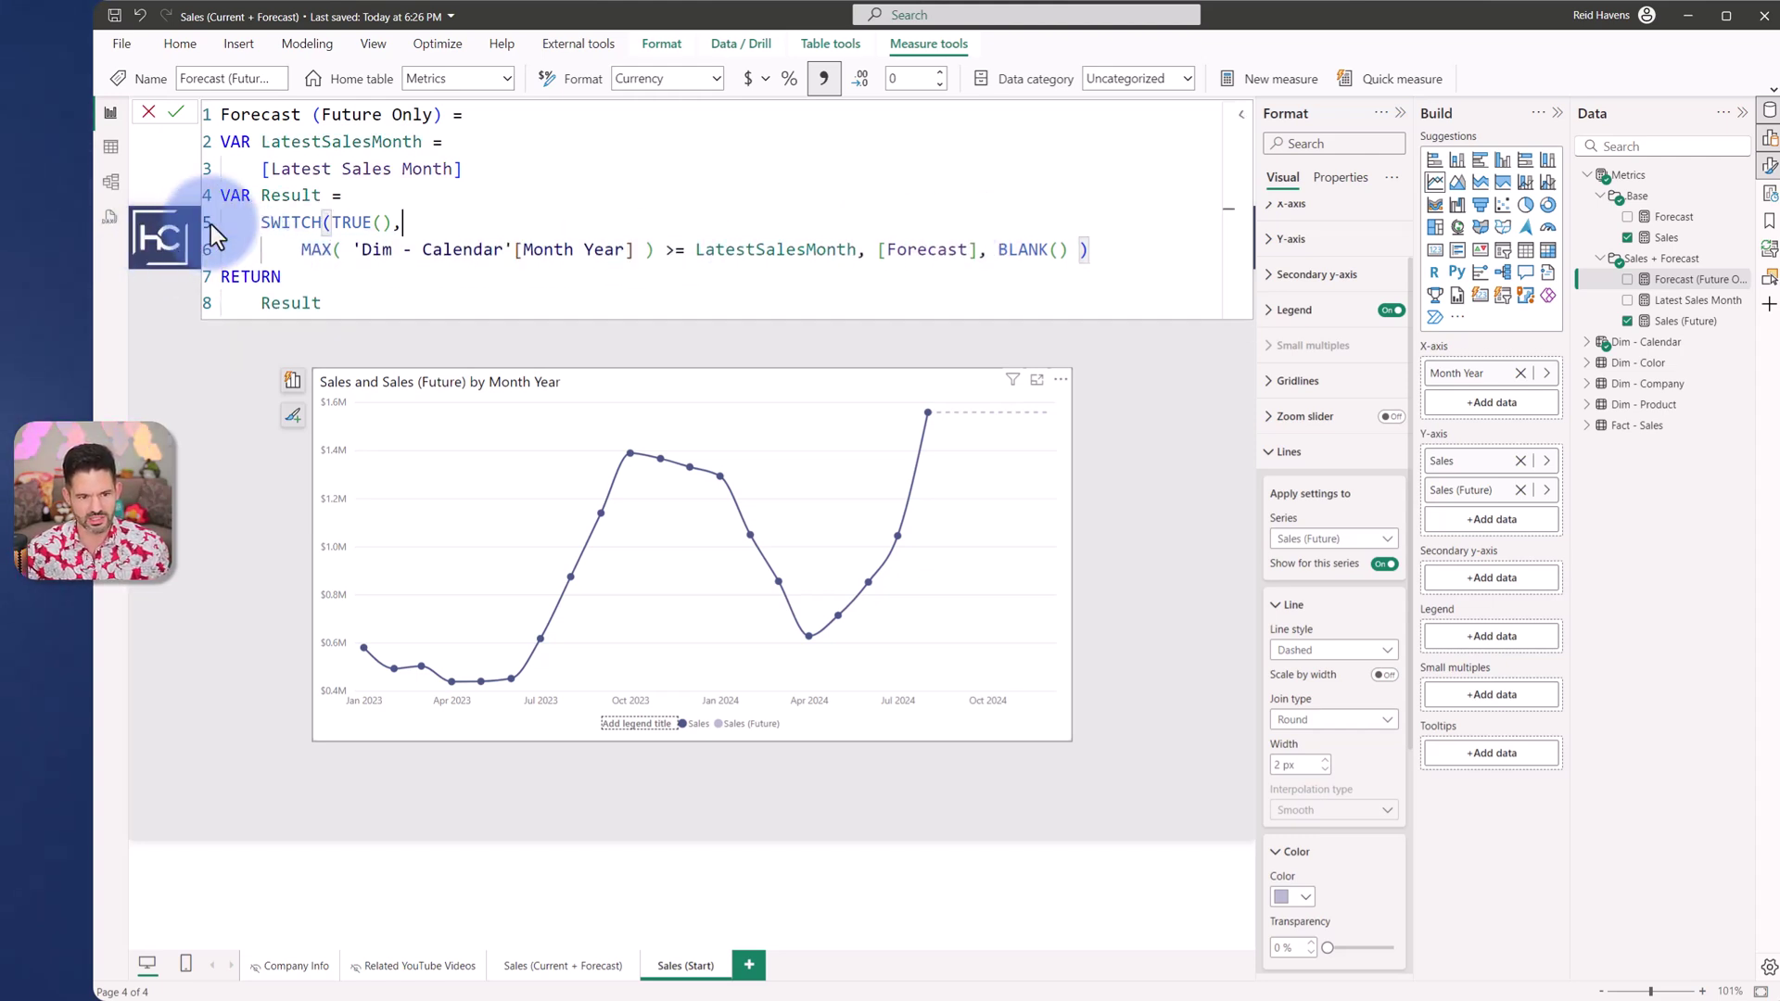
pyautogui.click(685, 253)
pyautogui.press('BackSpace')
pyautogui.click(360, 302)
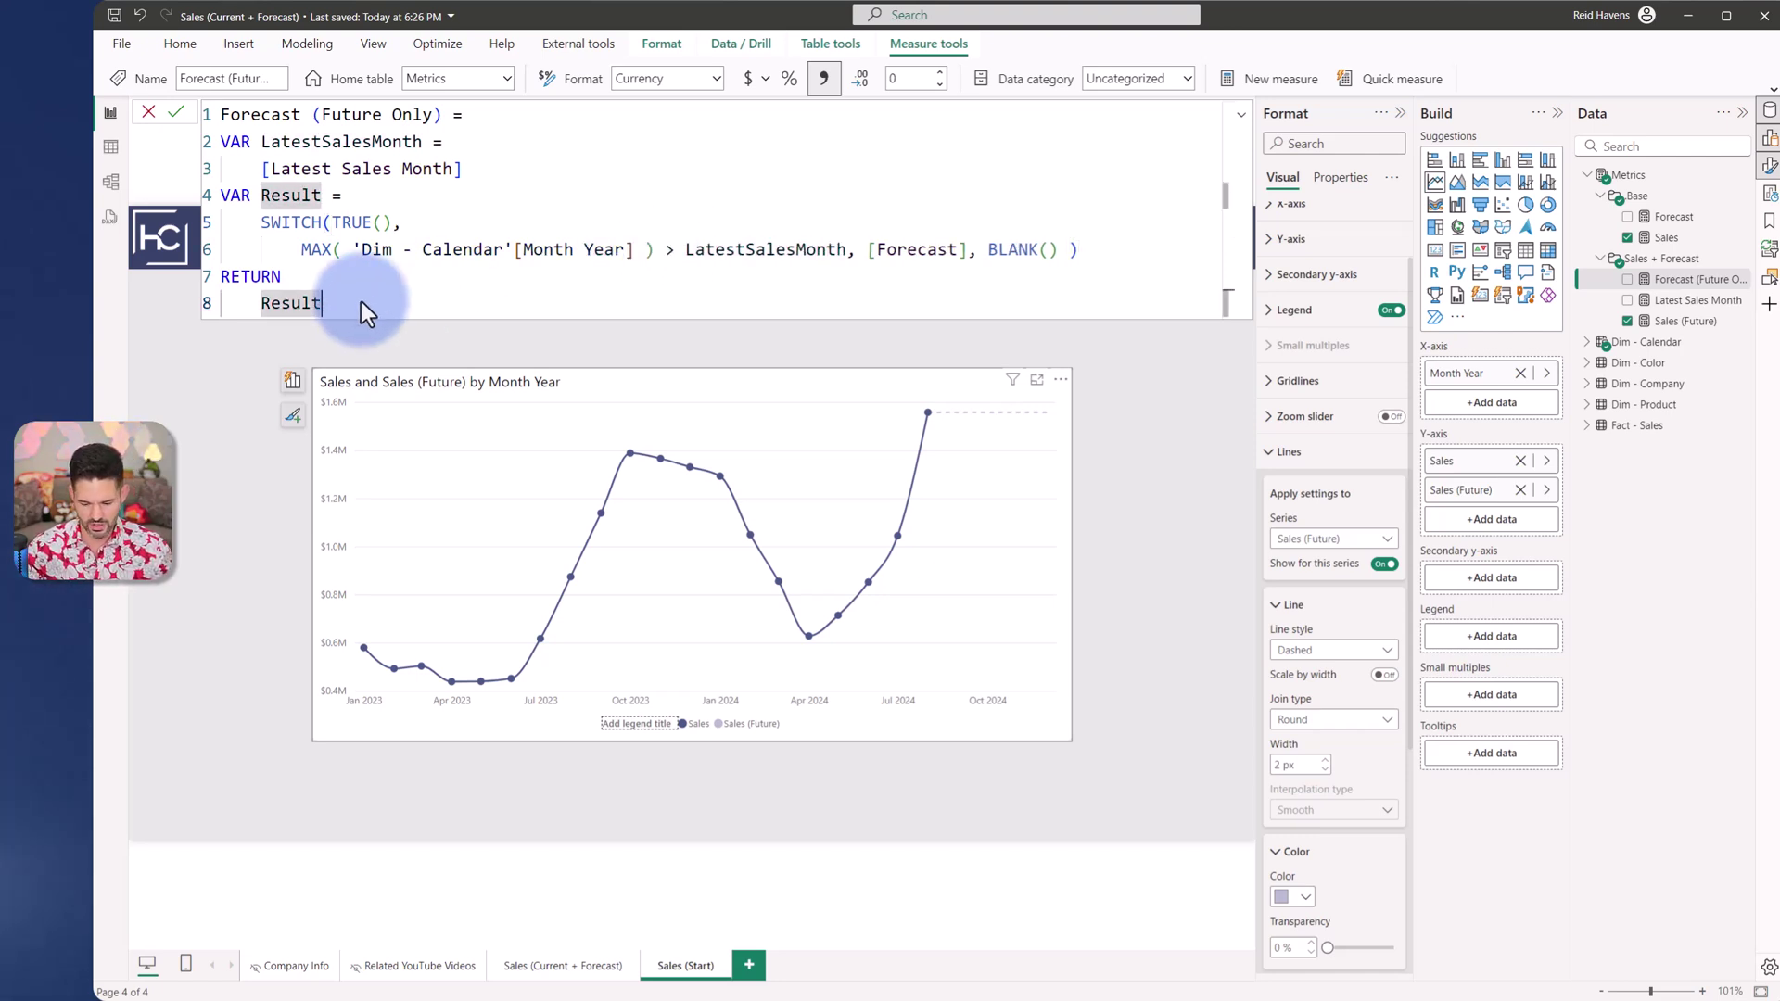
pyautogui.press('Return')
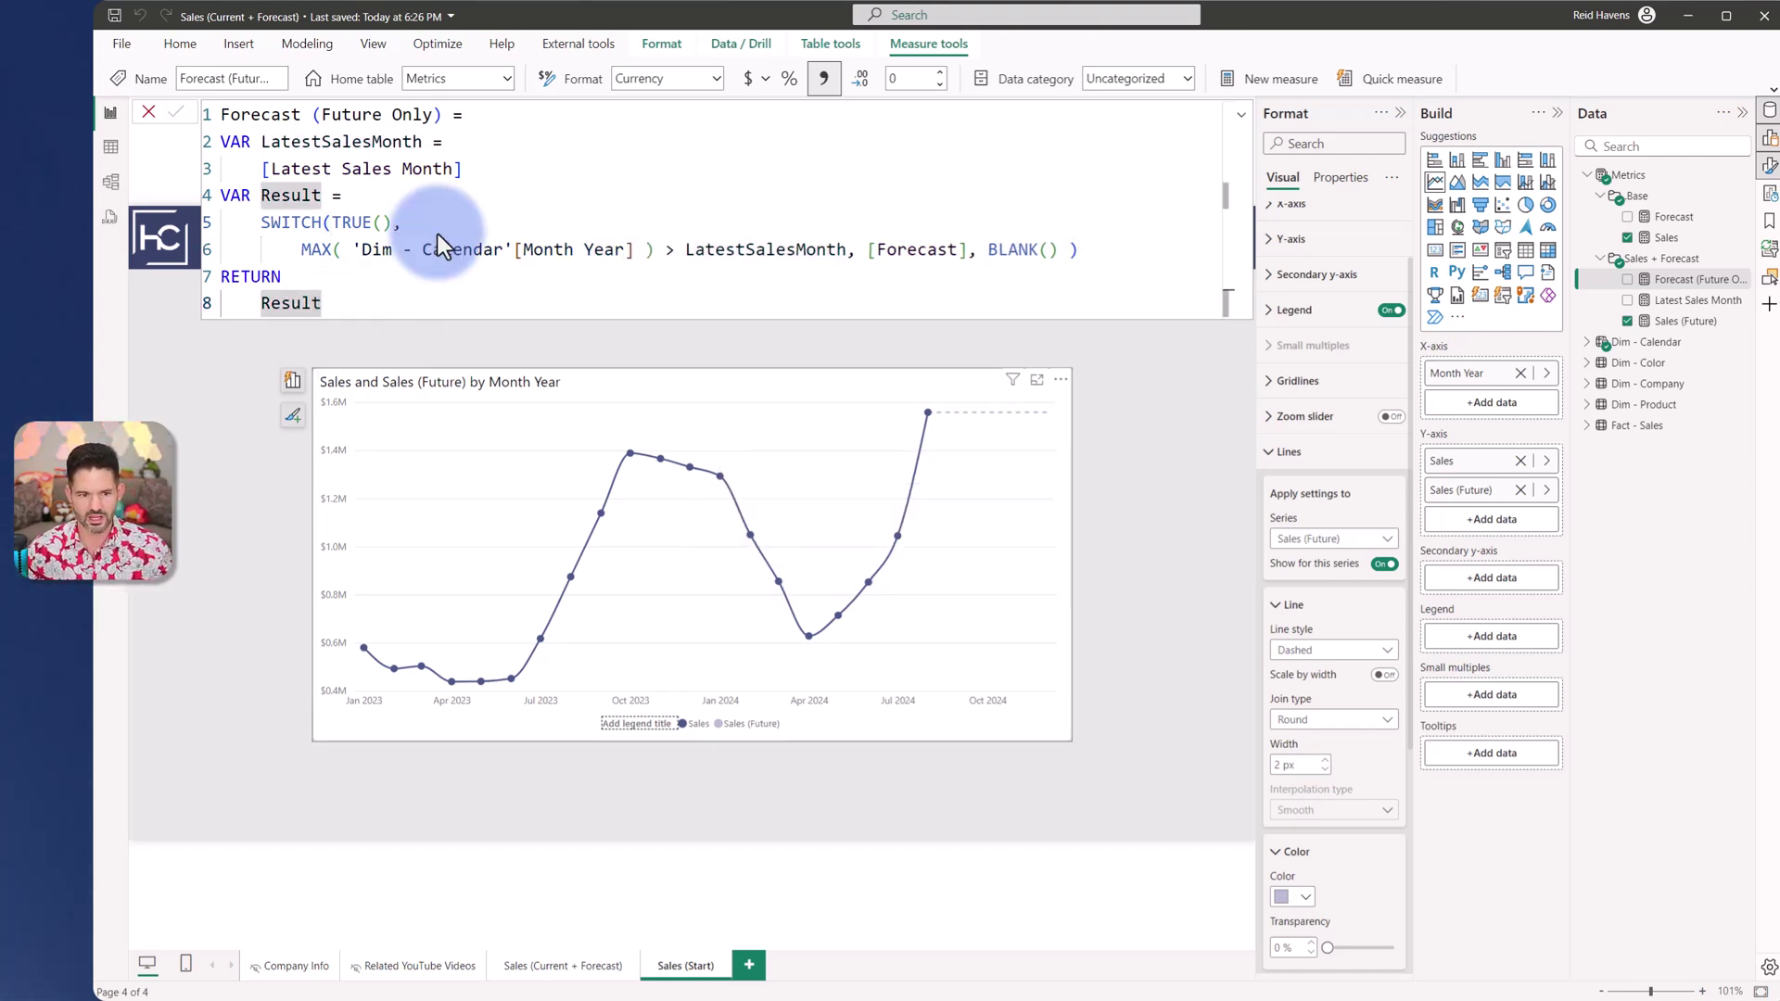
# Add Forecast (Future Only) to the chart and rename the series to Forecast
pyautogui.moveTo(1708, 282); pyautogui.dragTo(1462, 520)
pyautogui.doubleClick(1461, 520)
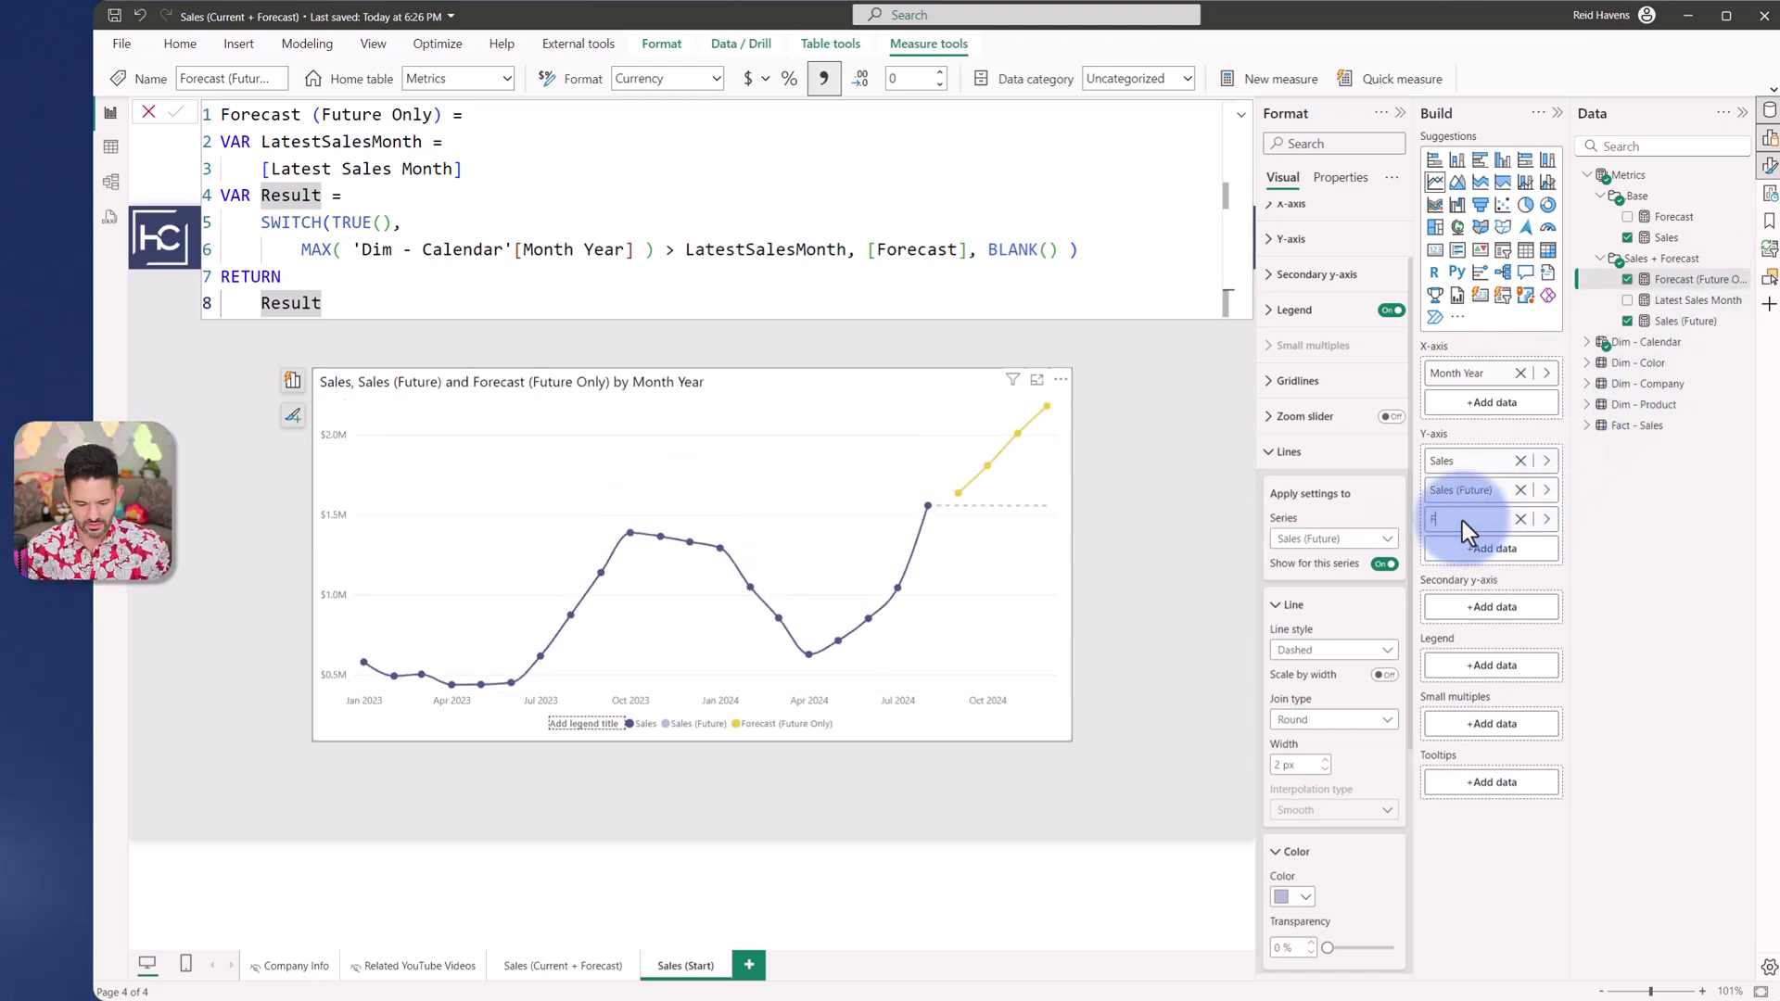
pyautogui.write('Forecast')
pyautogui.press('Return')
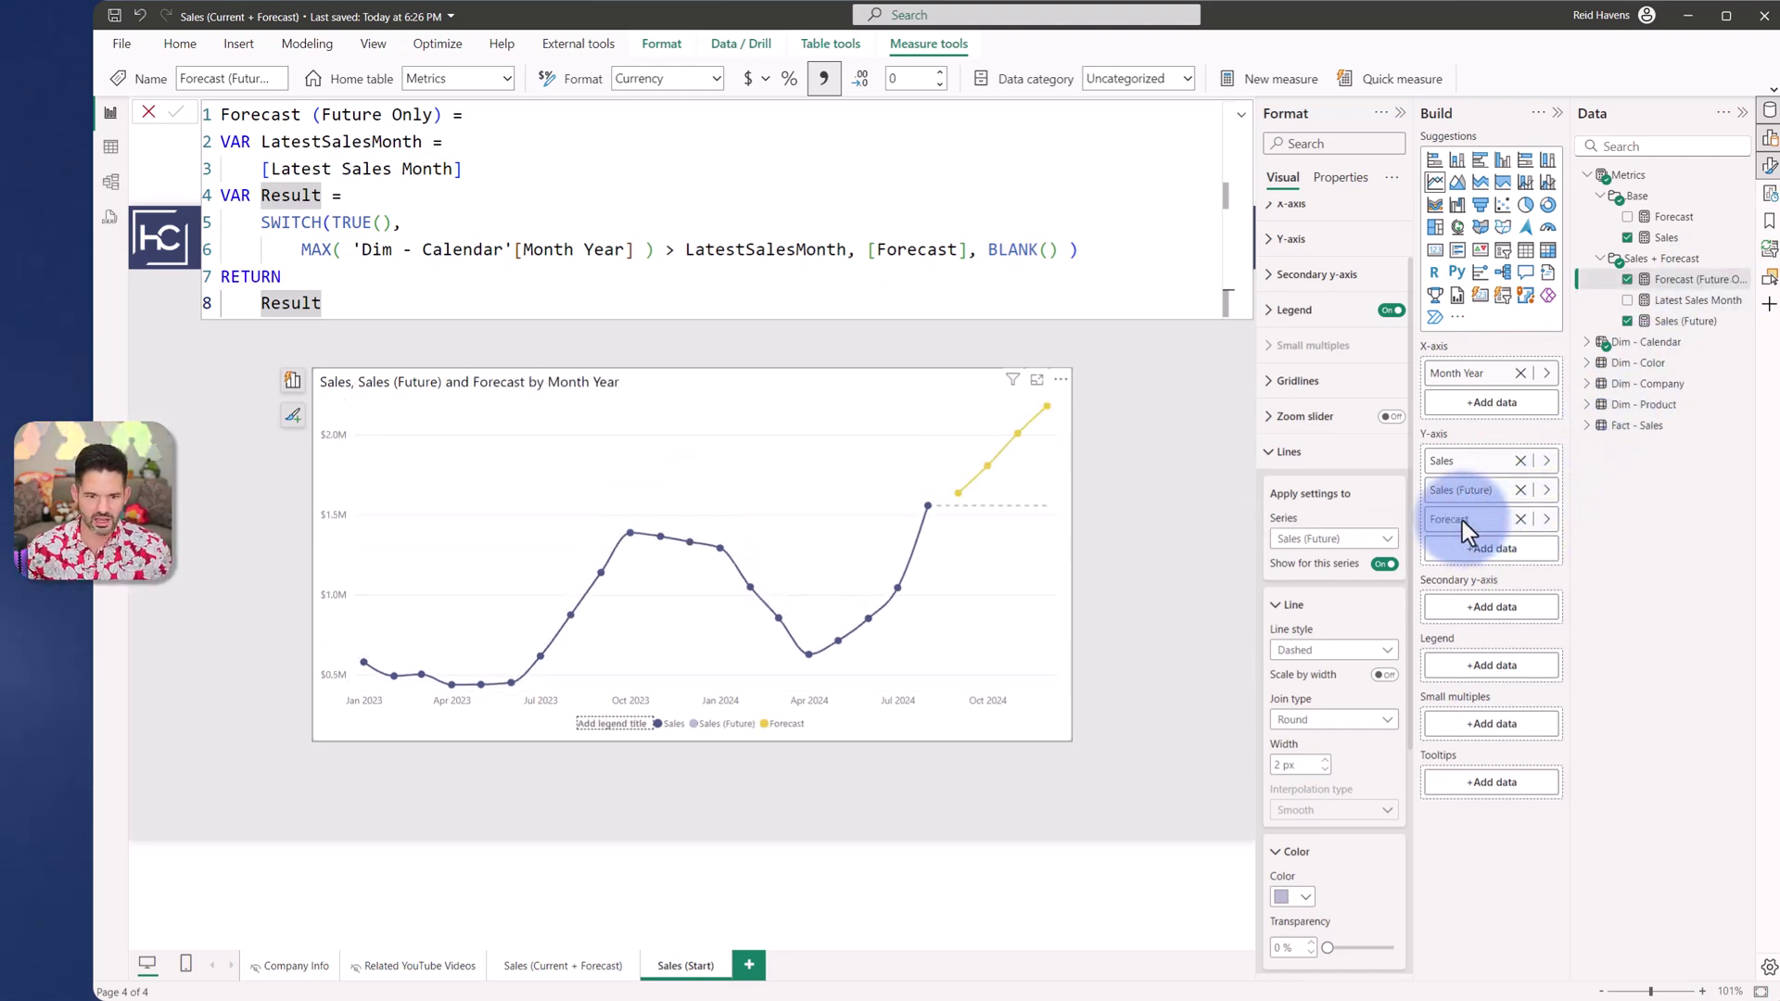
# Restore >= and undo the edits so the formula returns Sales at the latest month again
pyautogui.click(676, 250)
pyautogui.write('=')
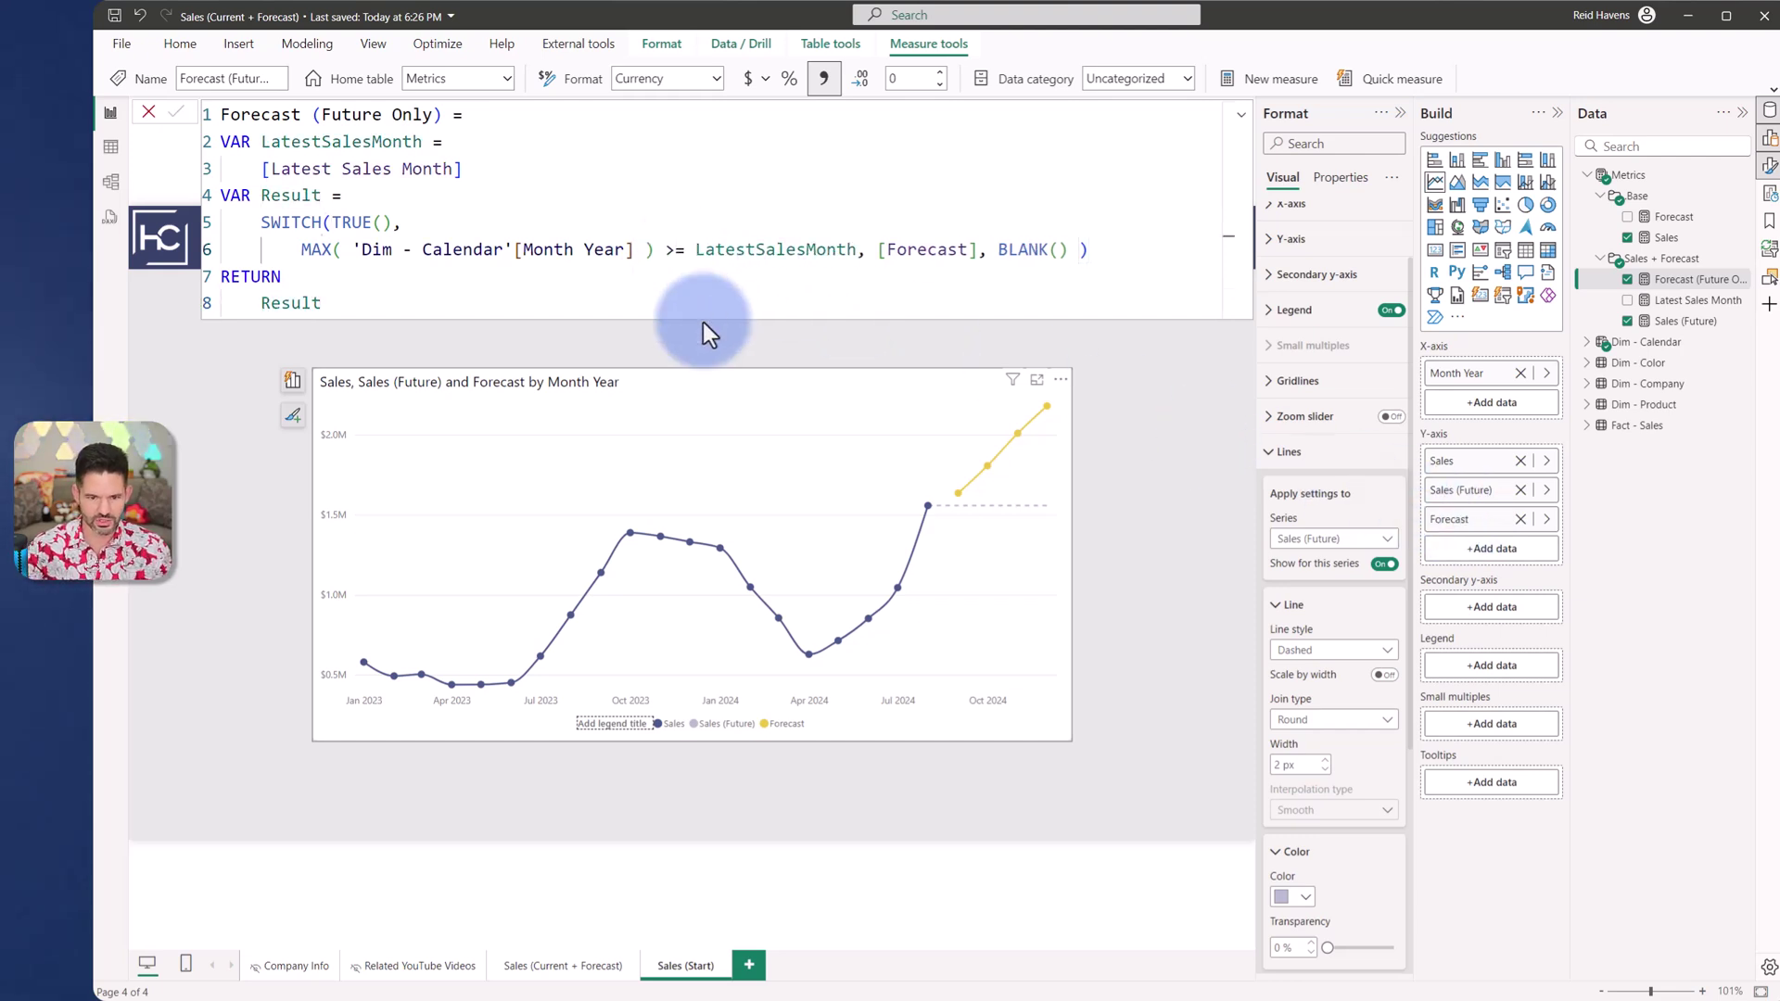
pyautogui.click(703, 321)
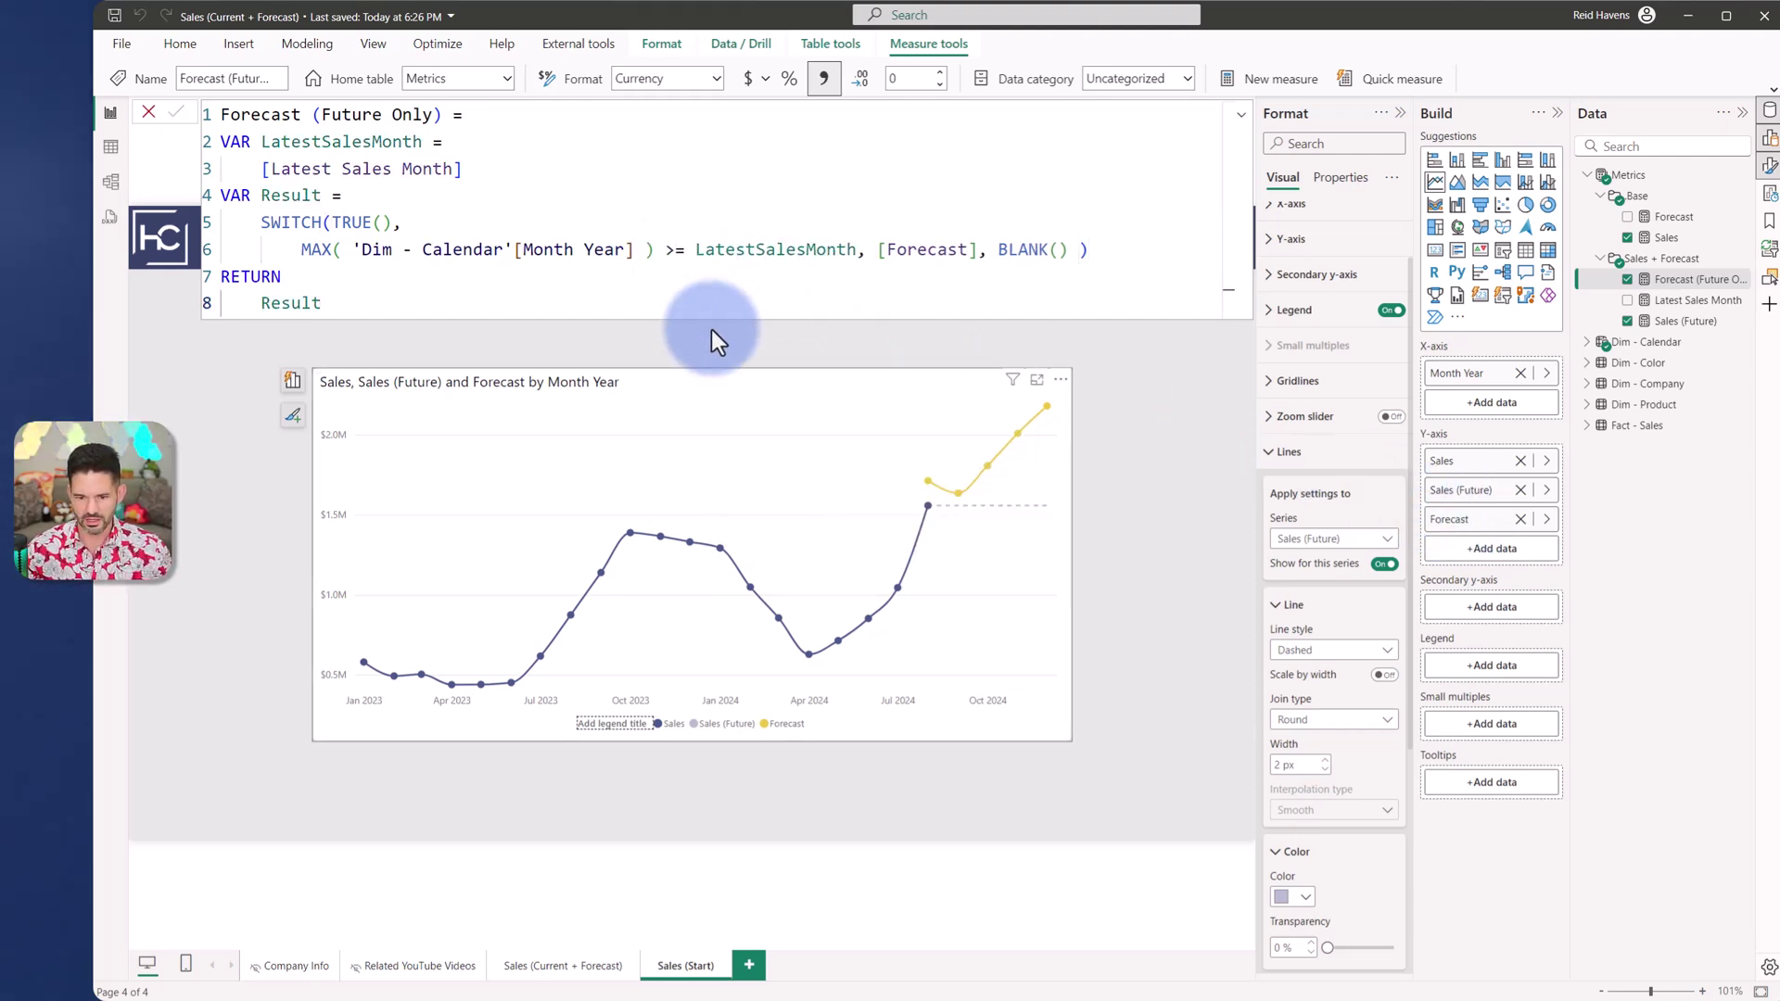
pyautogui.moveTo(905, 503)
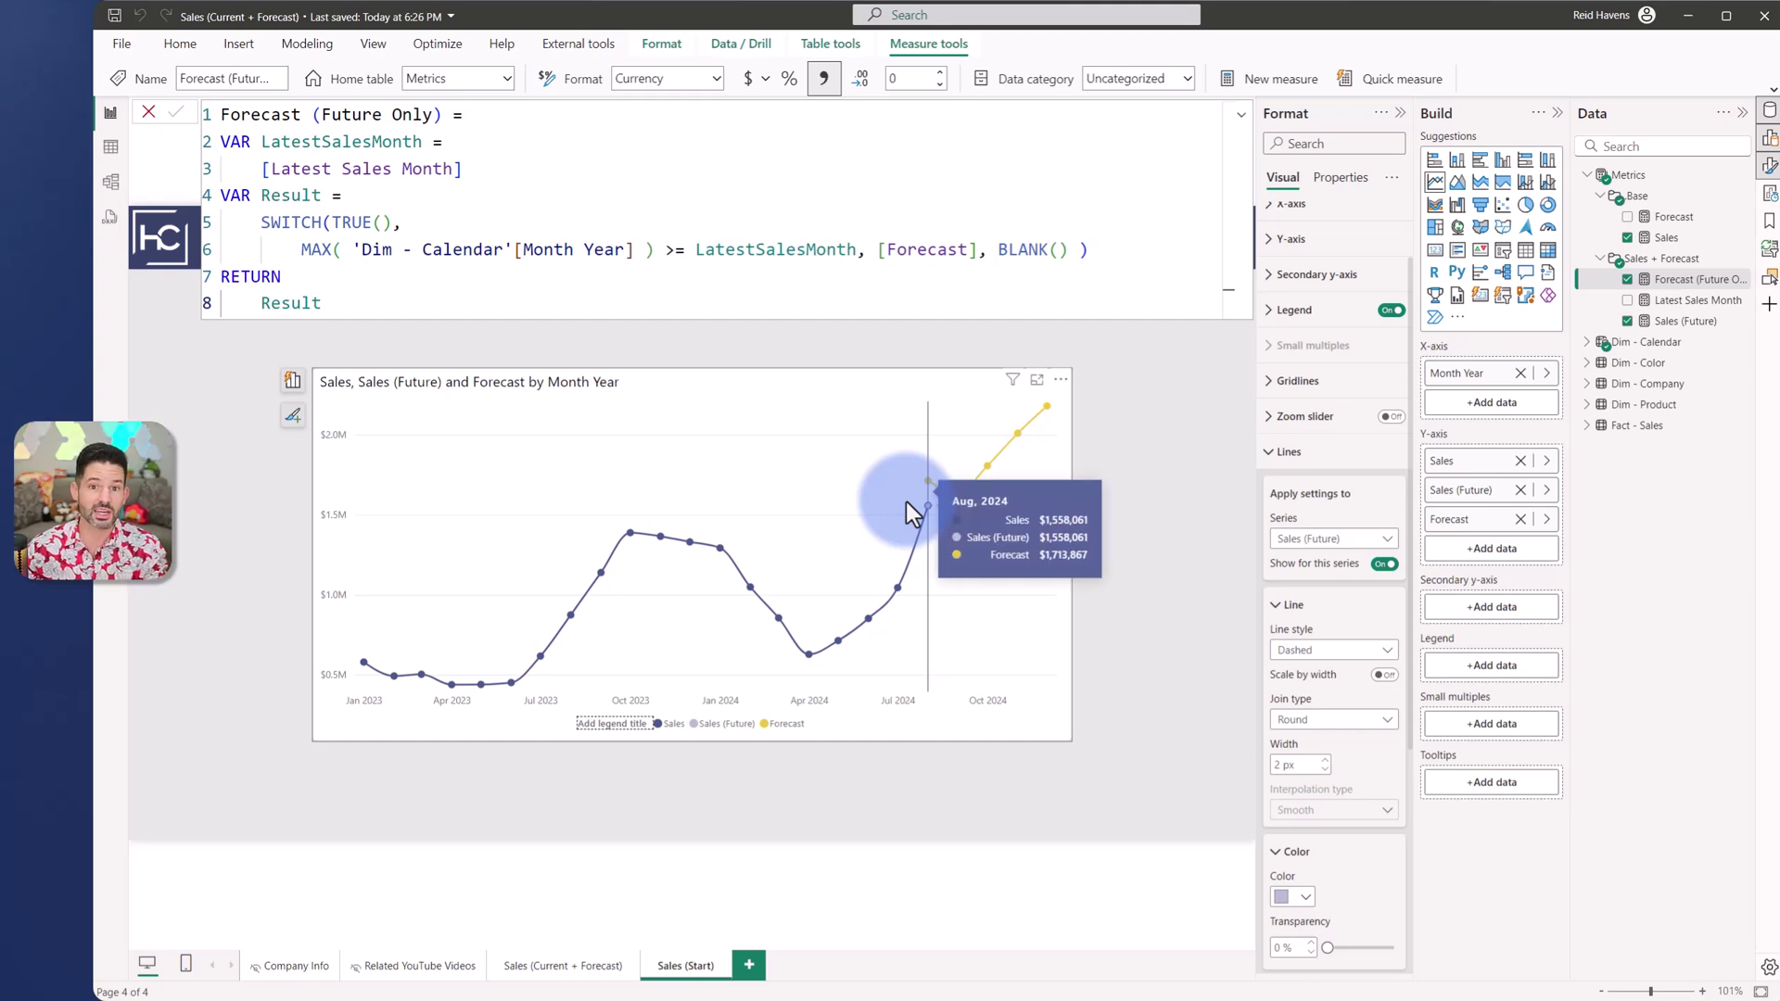
pyautogui.click(597, 175)
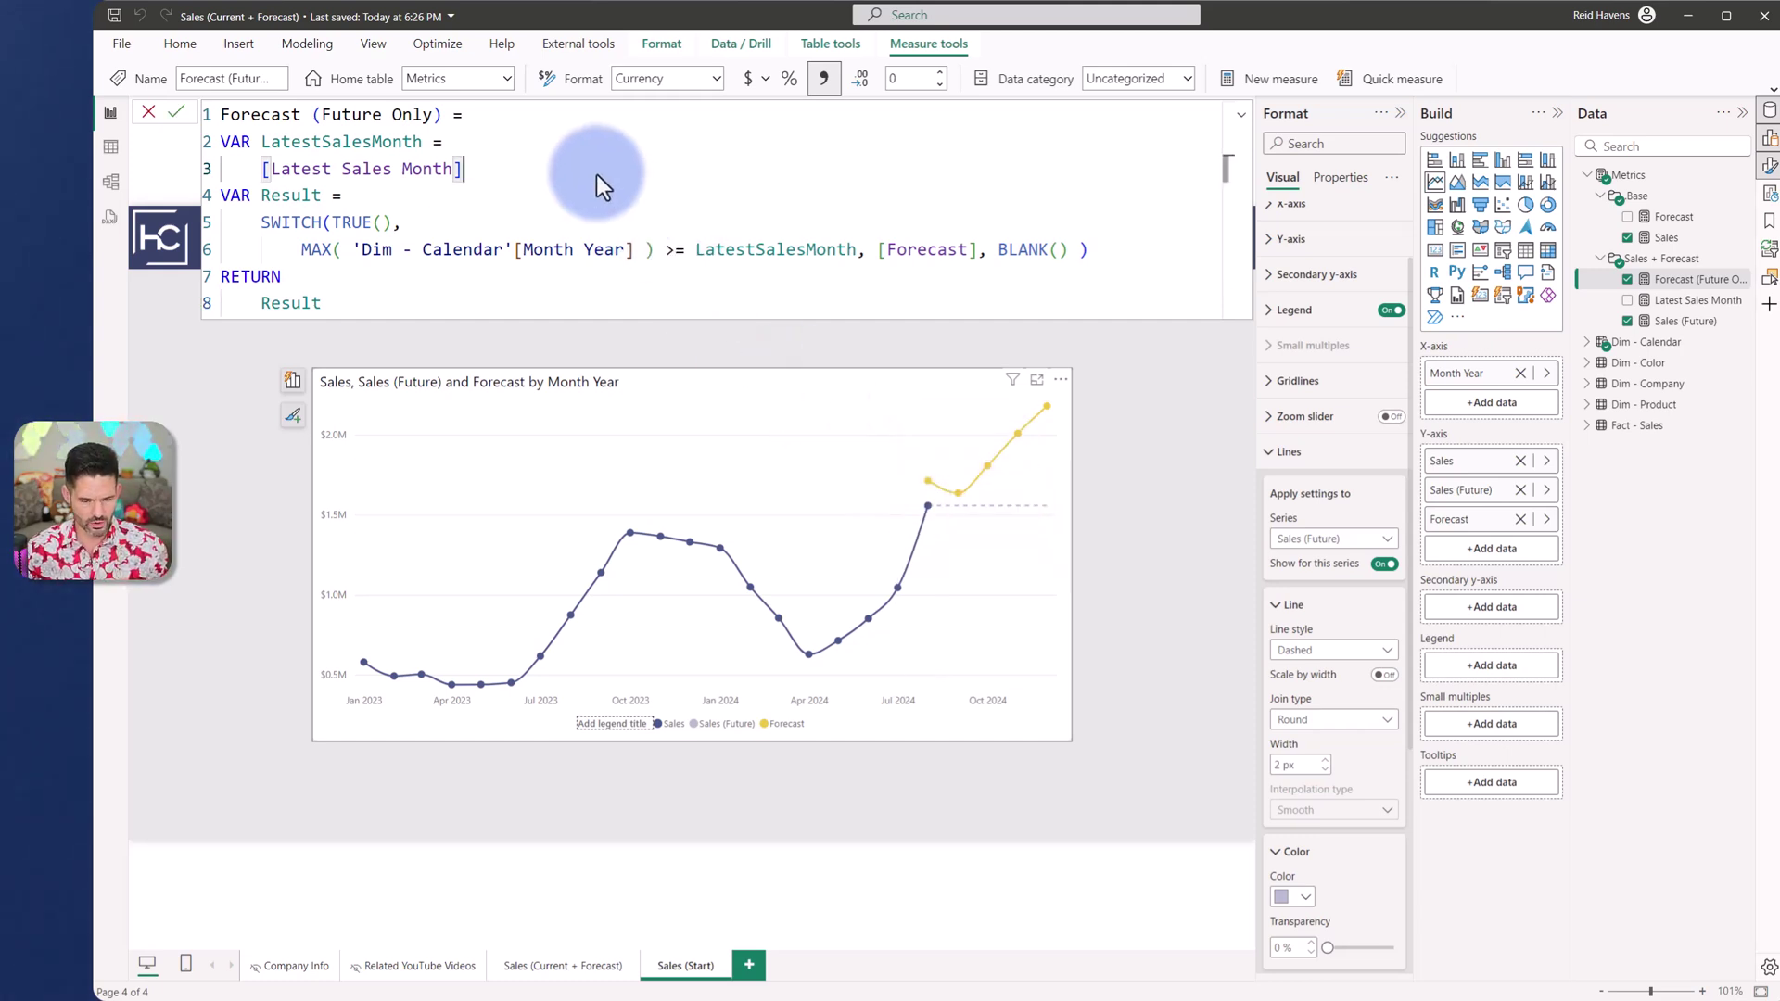
pyautogui.hotkey('ctrl', 'z')
pyautogui.hotkey('ctrl', 'z')
pyautogui.hotkey('ctrl', 'z')
pyautogui.hotkey('ctrl', 'z')
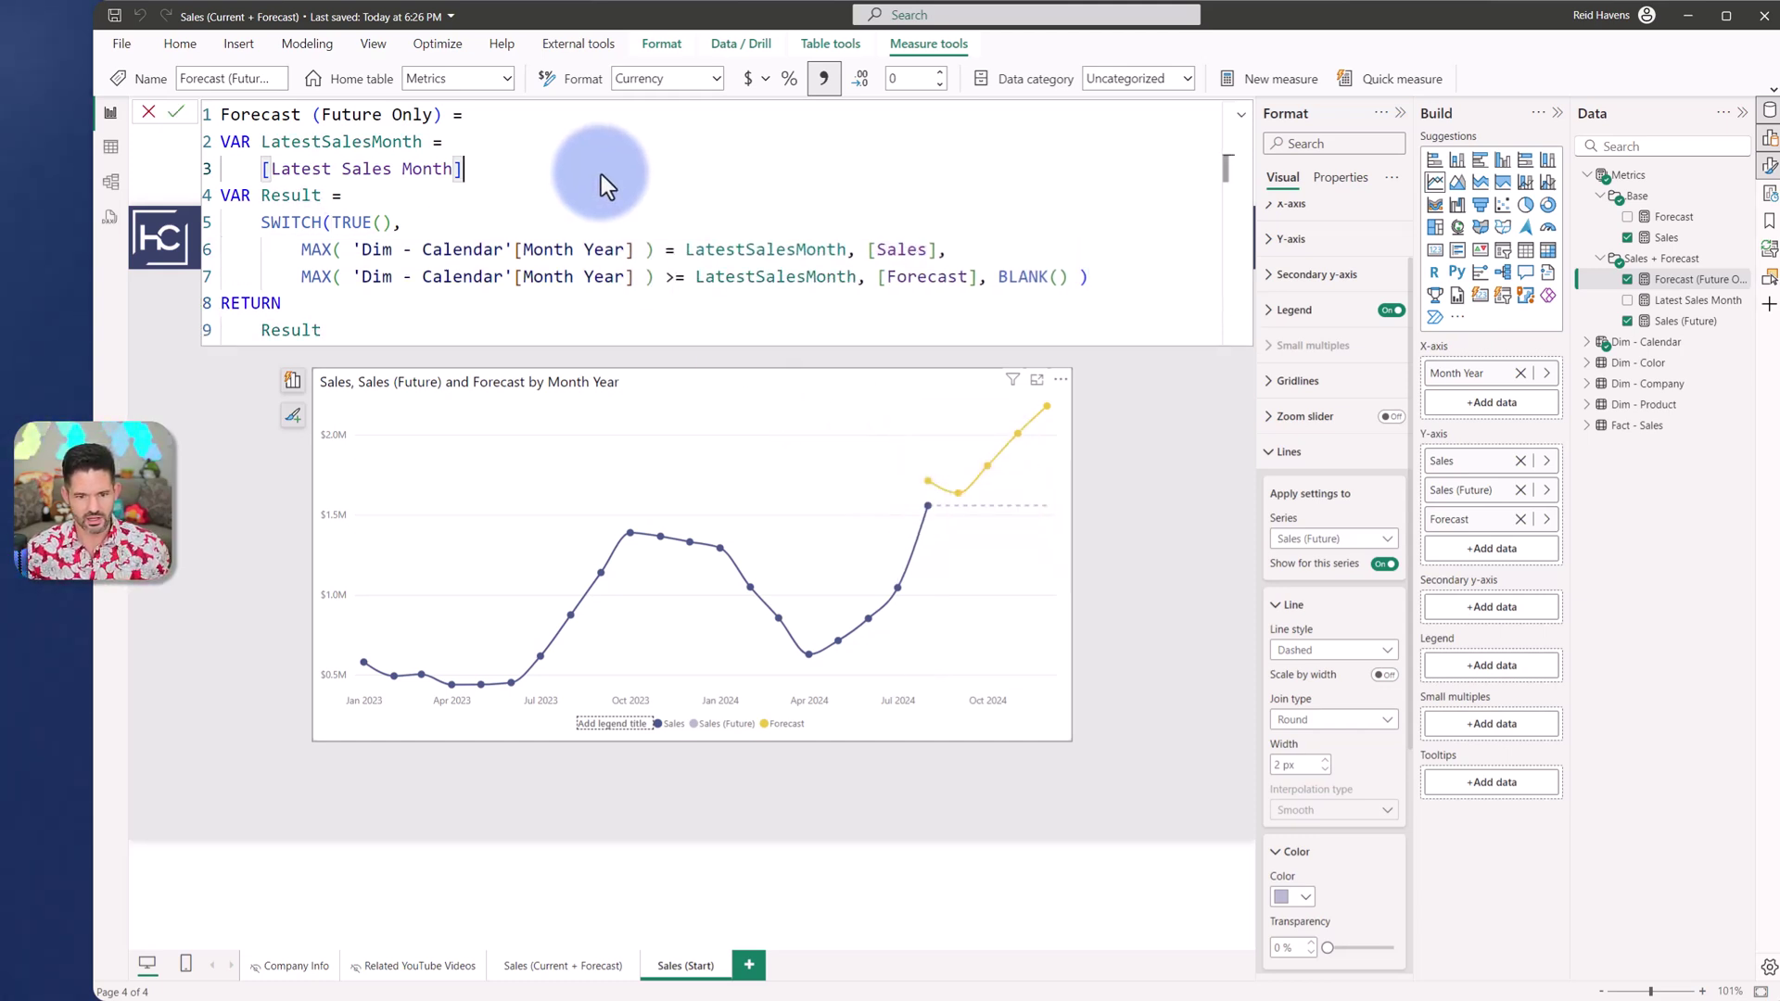
pyautogui.moveTo(932, 498)
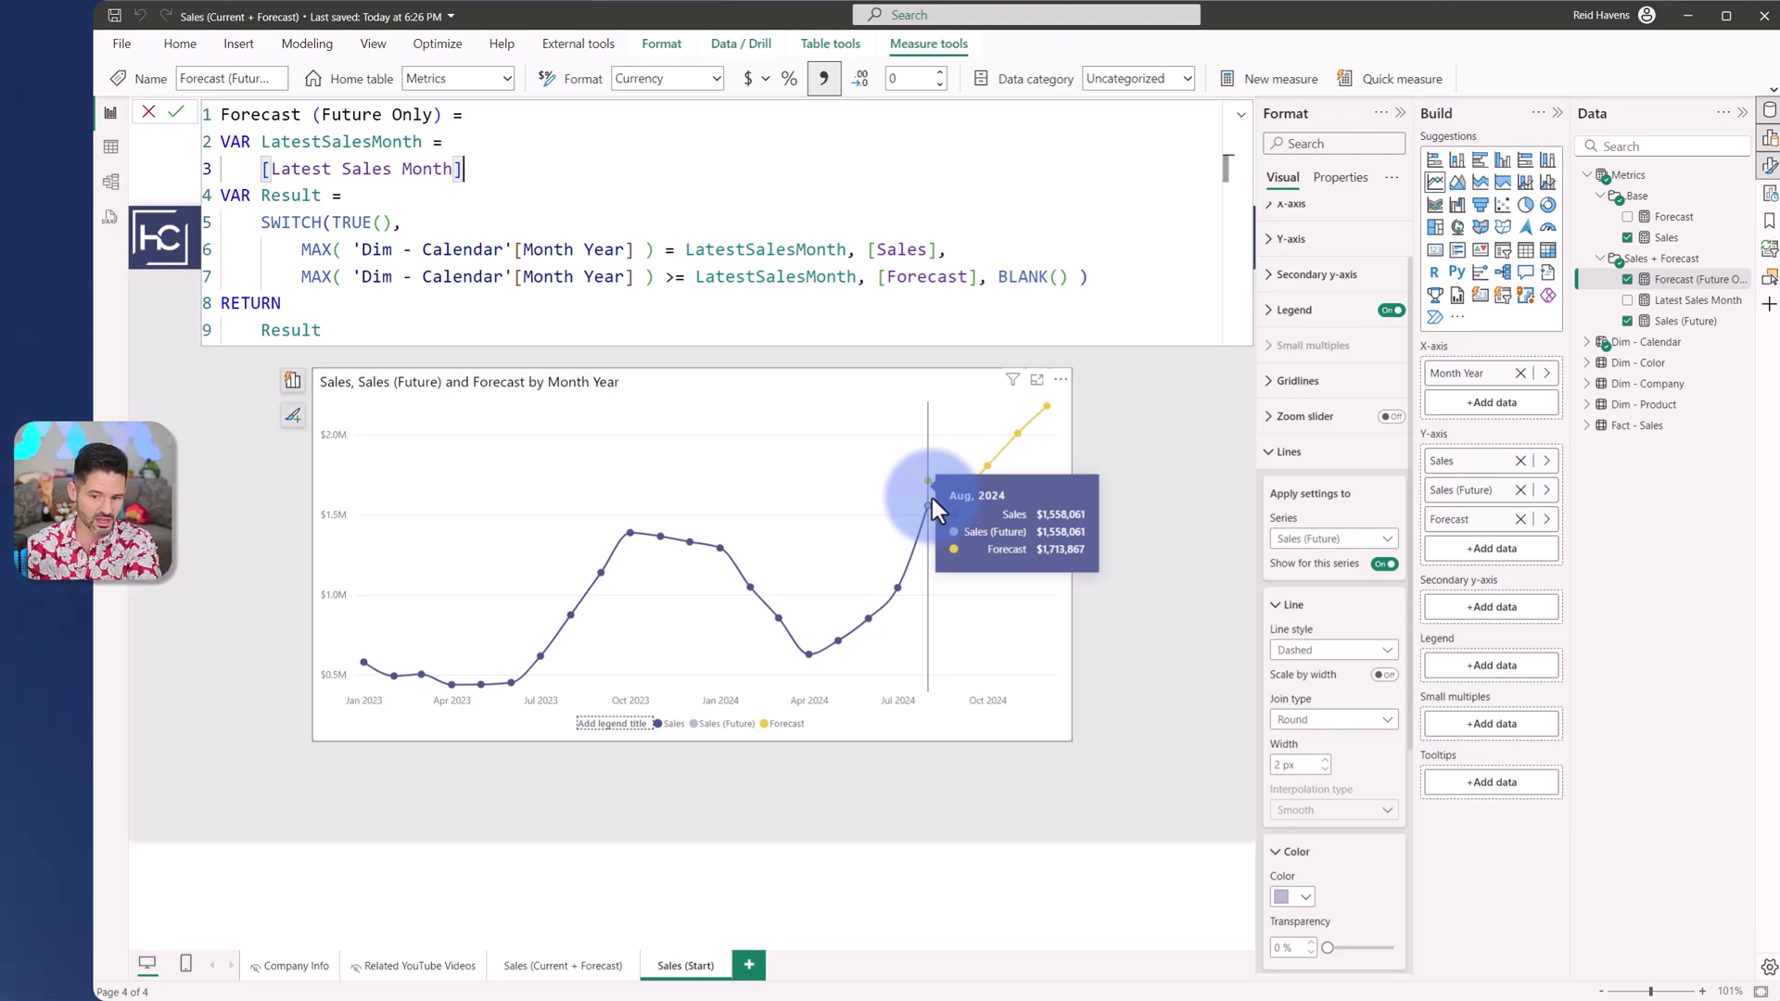
pyautogui.click(419, 251)
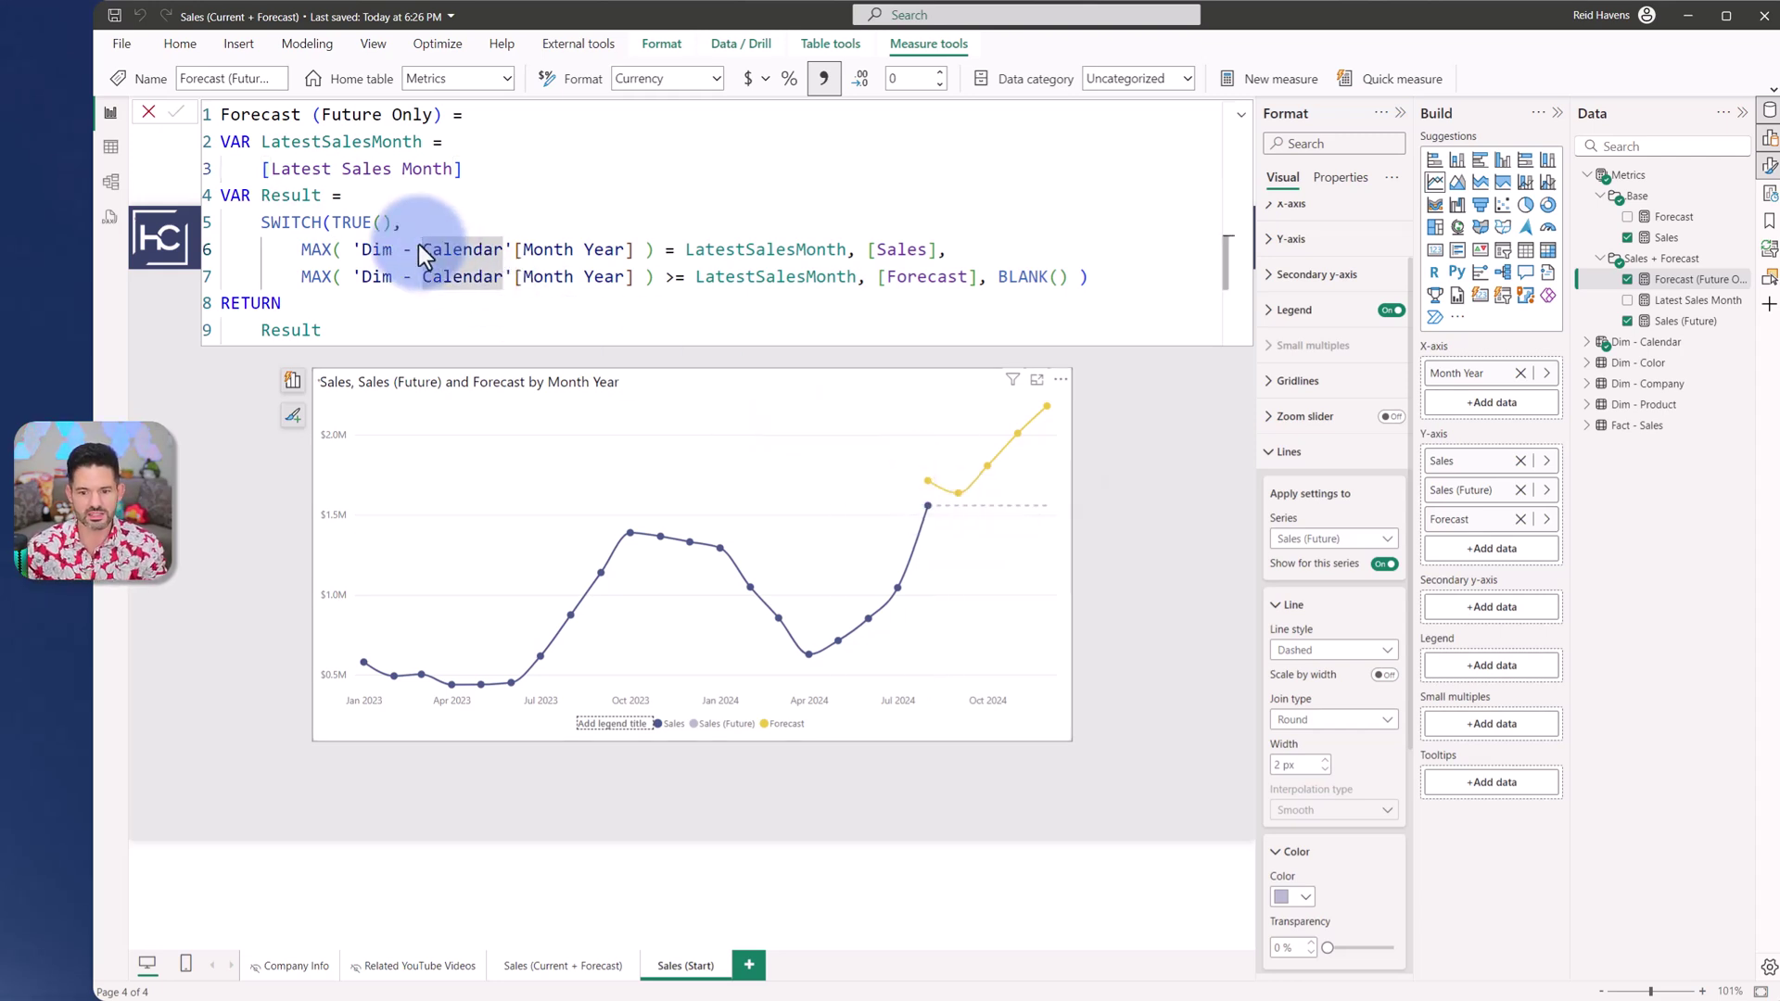
pyautogui.press('Return')
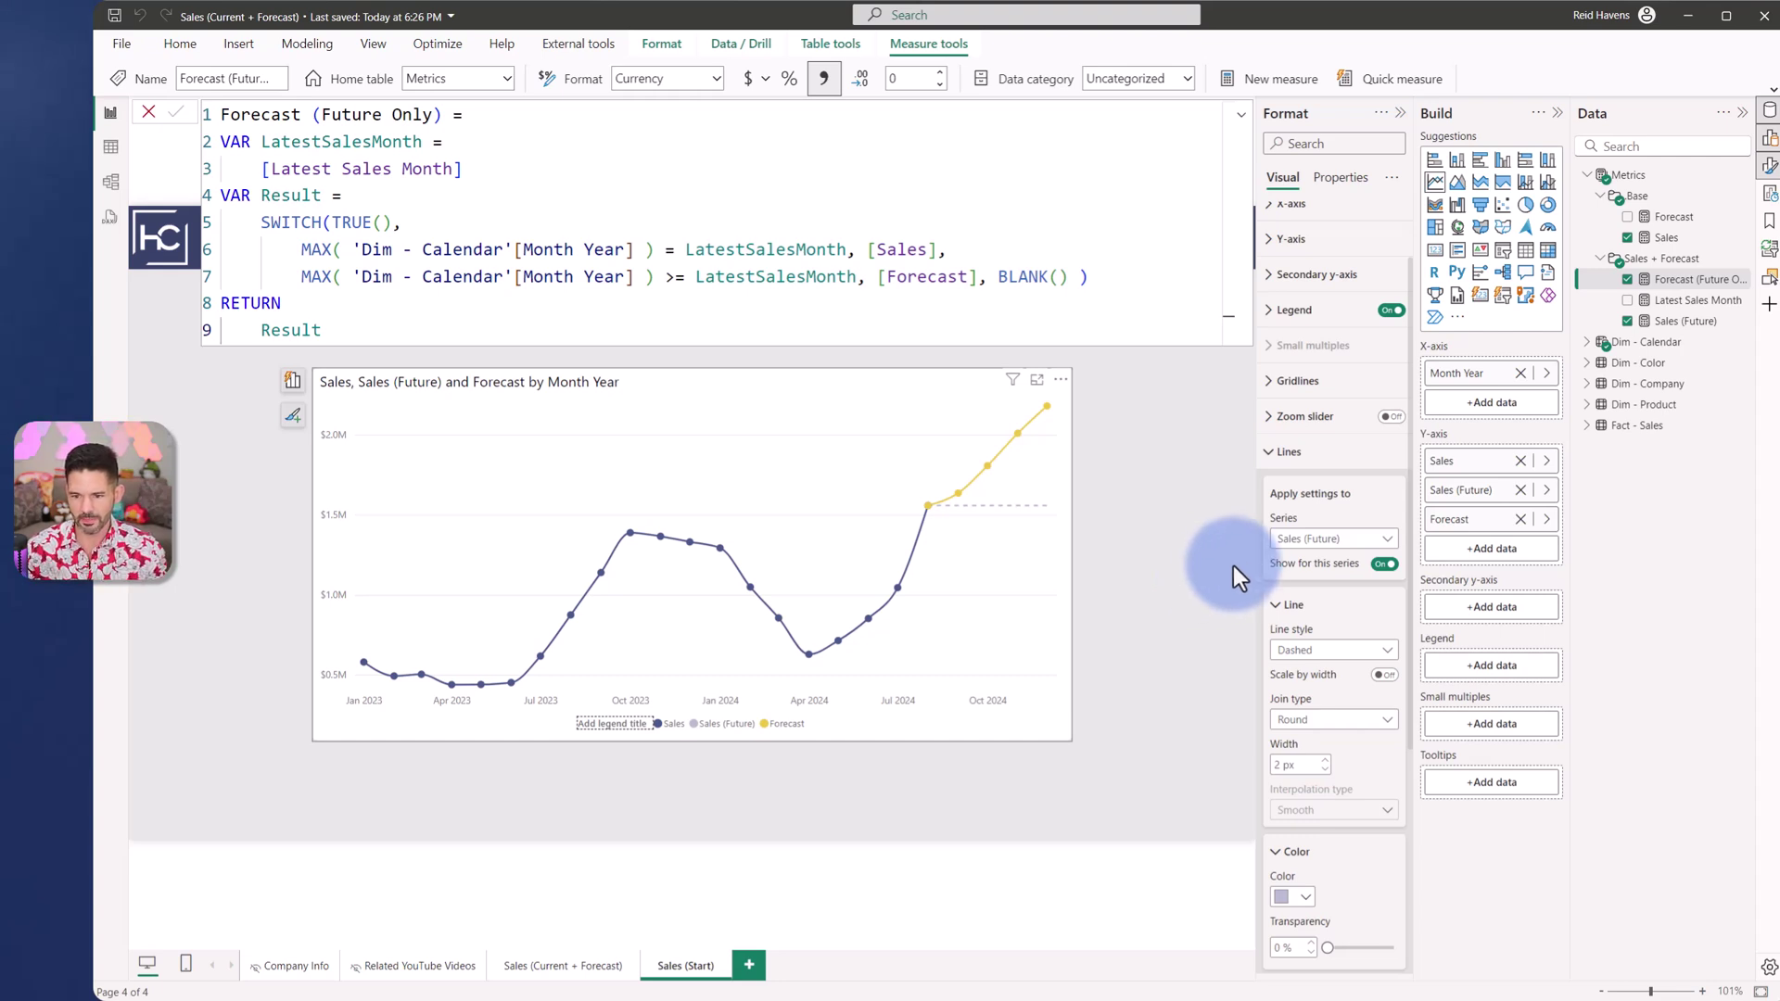
# Colour the Forecast line green and remove its markers, keeping Round joins
pyautogui.click(1327, 543)
pyautogui.click(1315, 621)
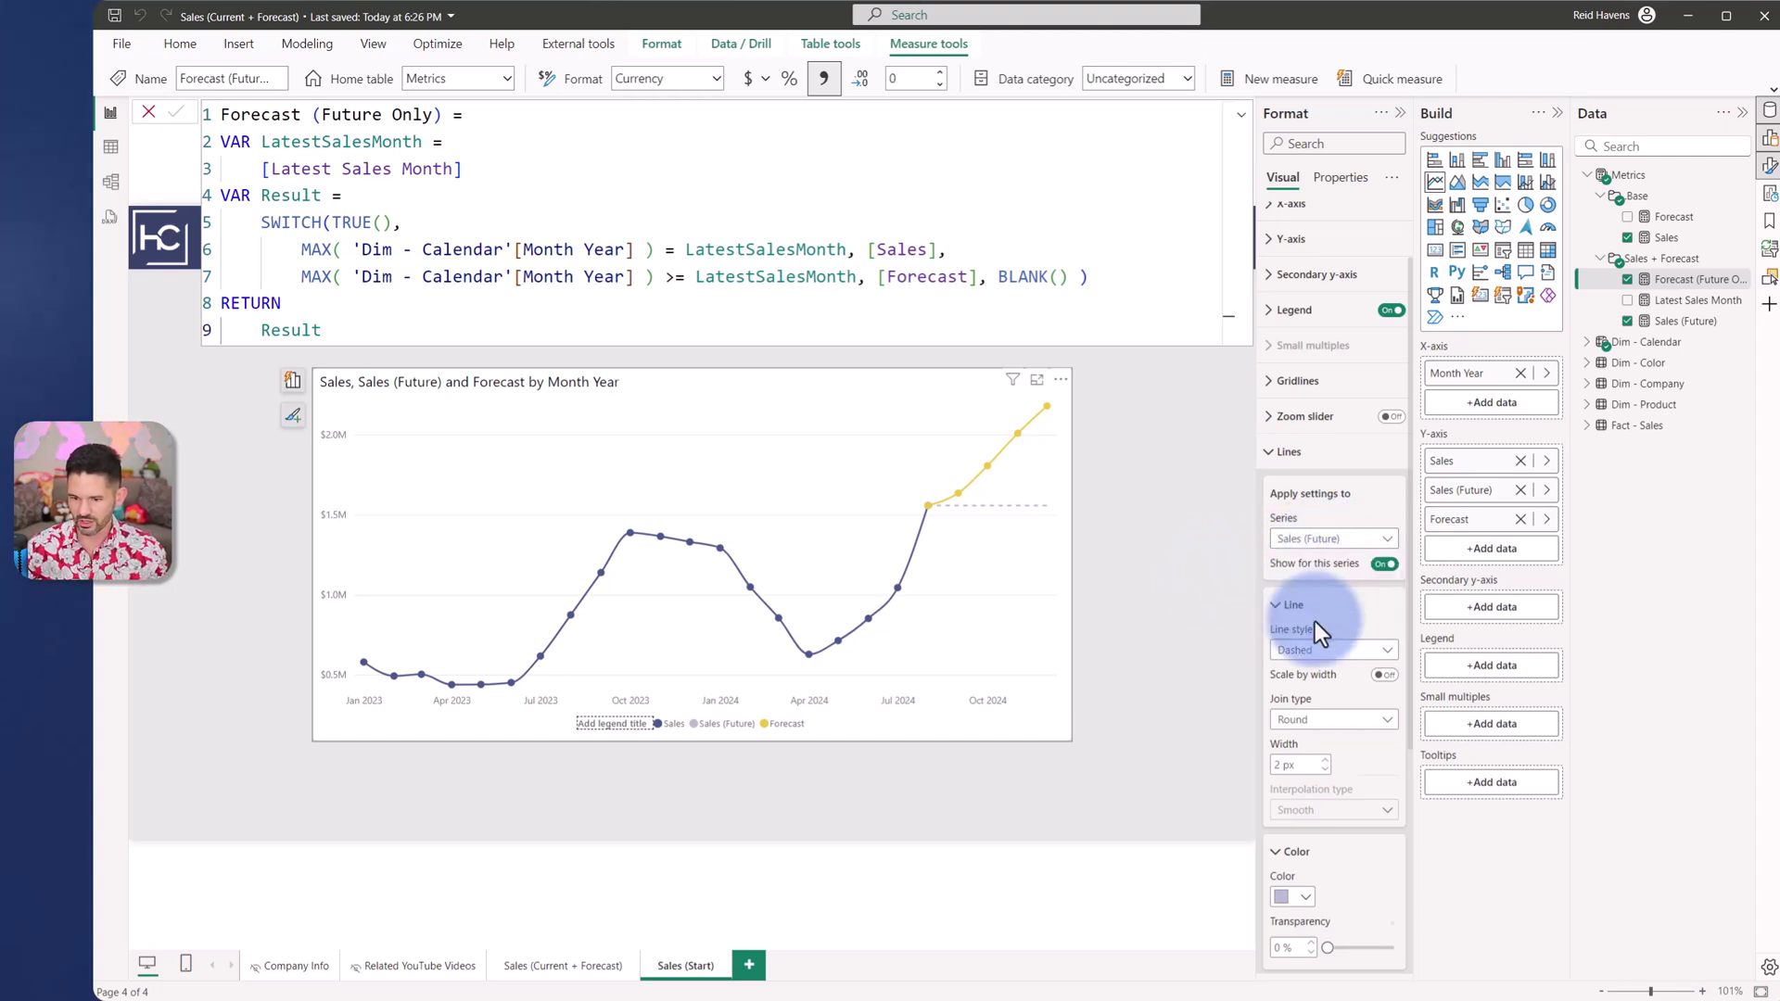
pyautogui.scroll(-2, 1307, 649)
pyautogui.click(1293, 702)
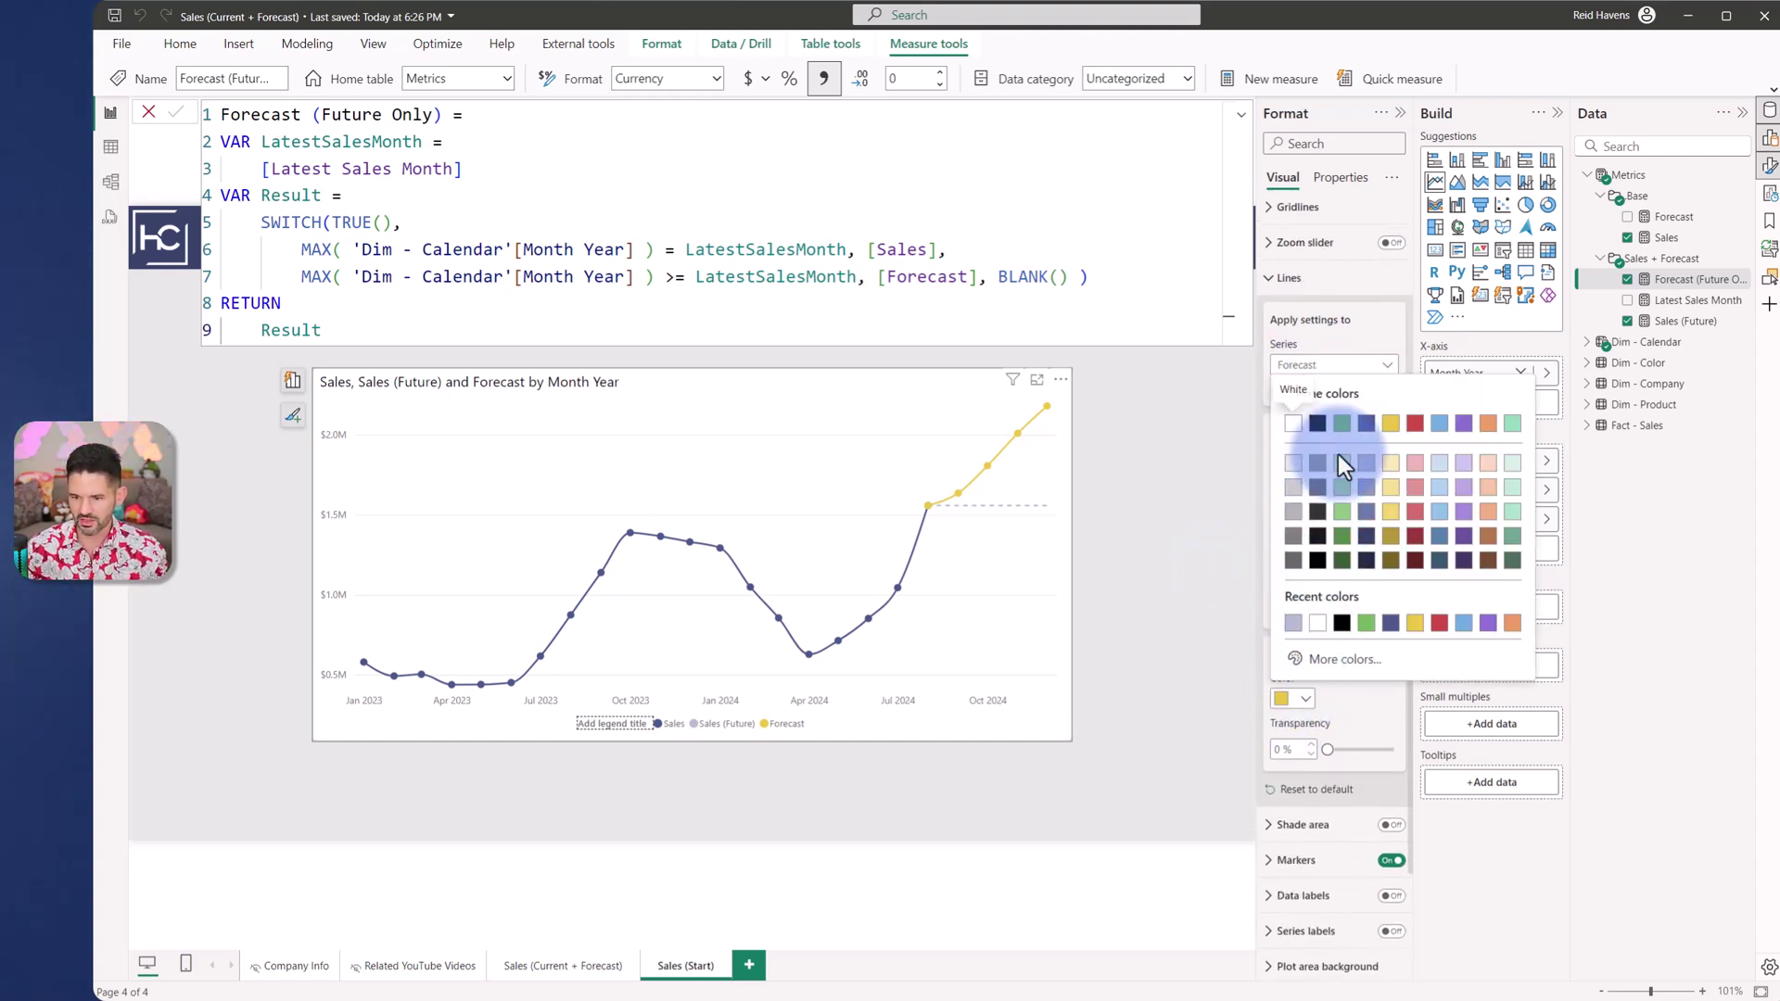
pyautogui.click(1342, 430)
pyautogui.click(1304, 859)
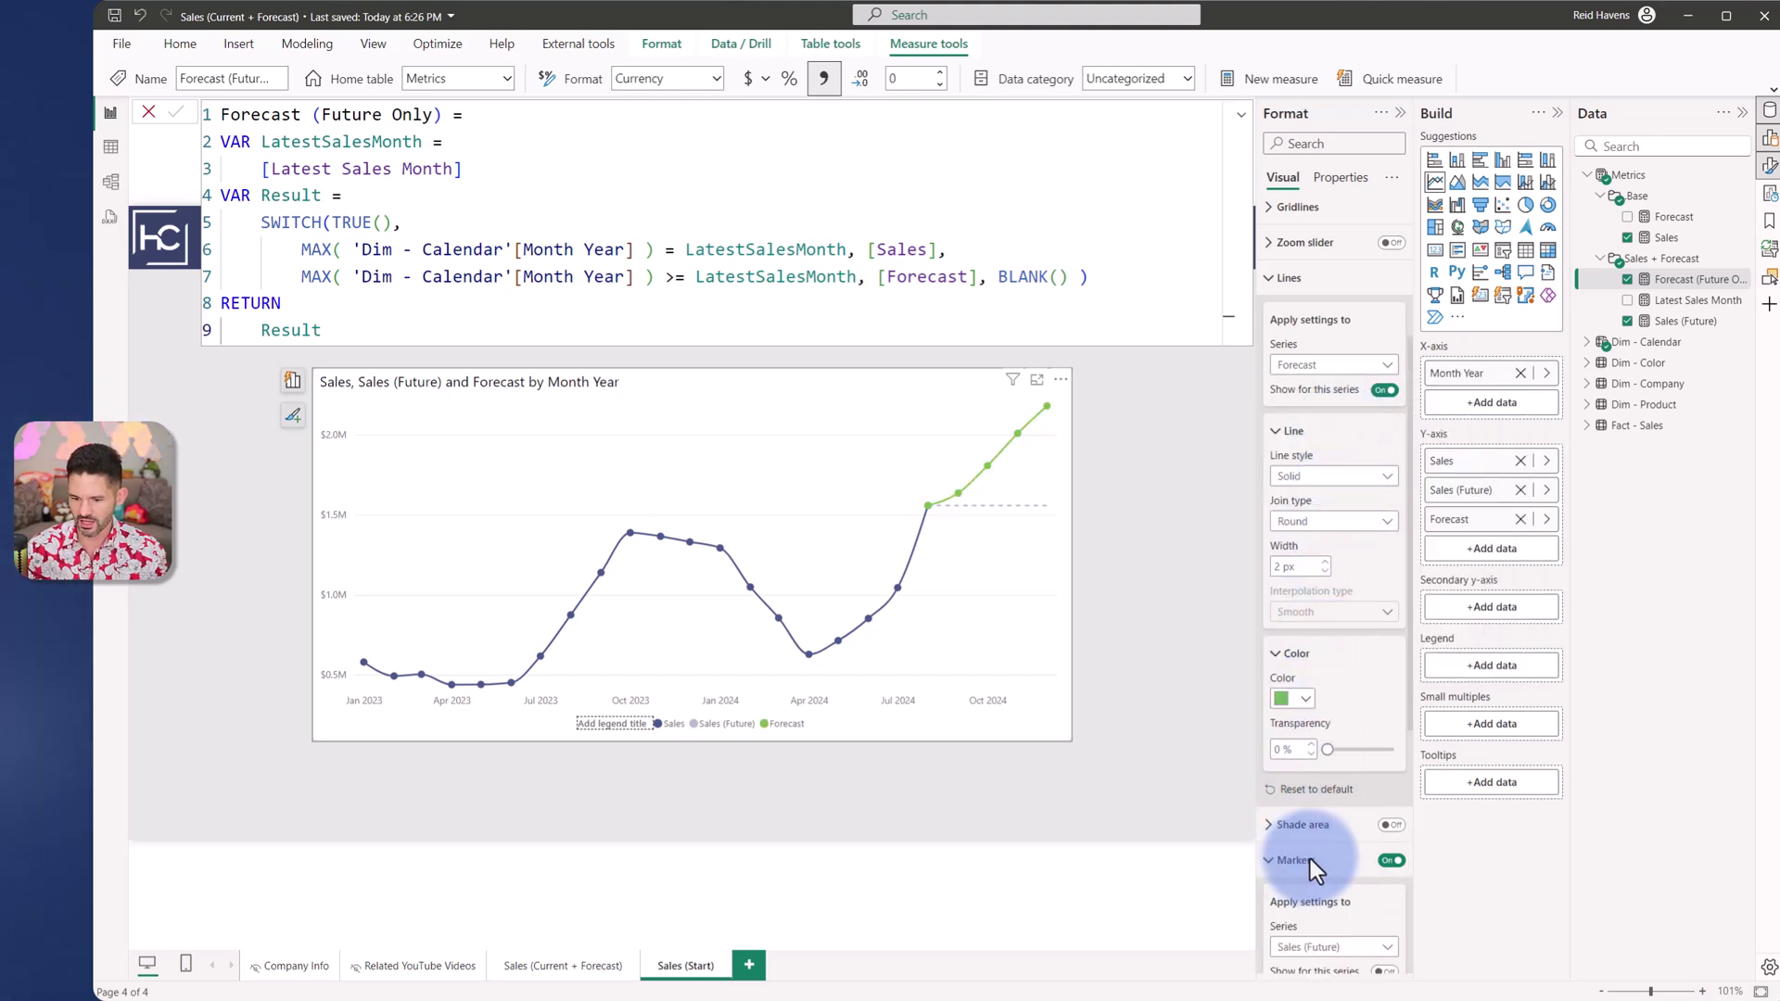
pyautogui.click(1392, 859)
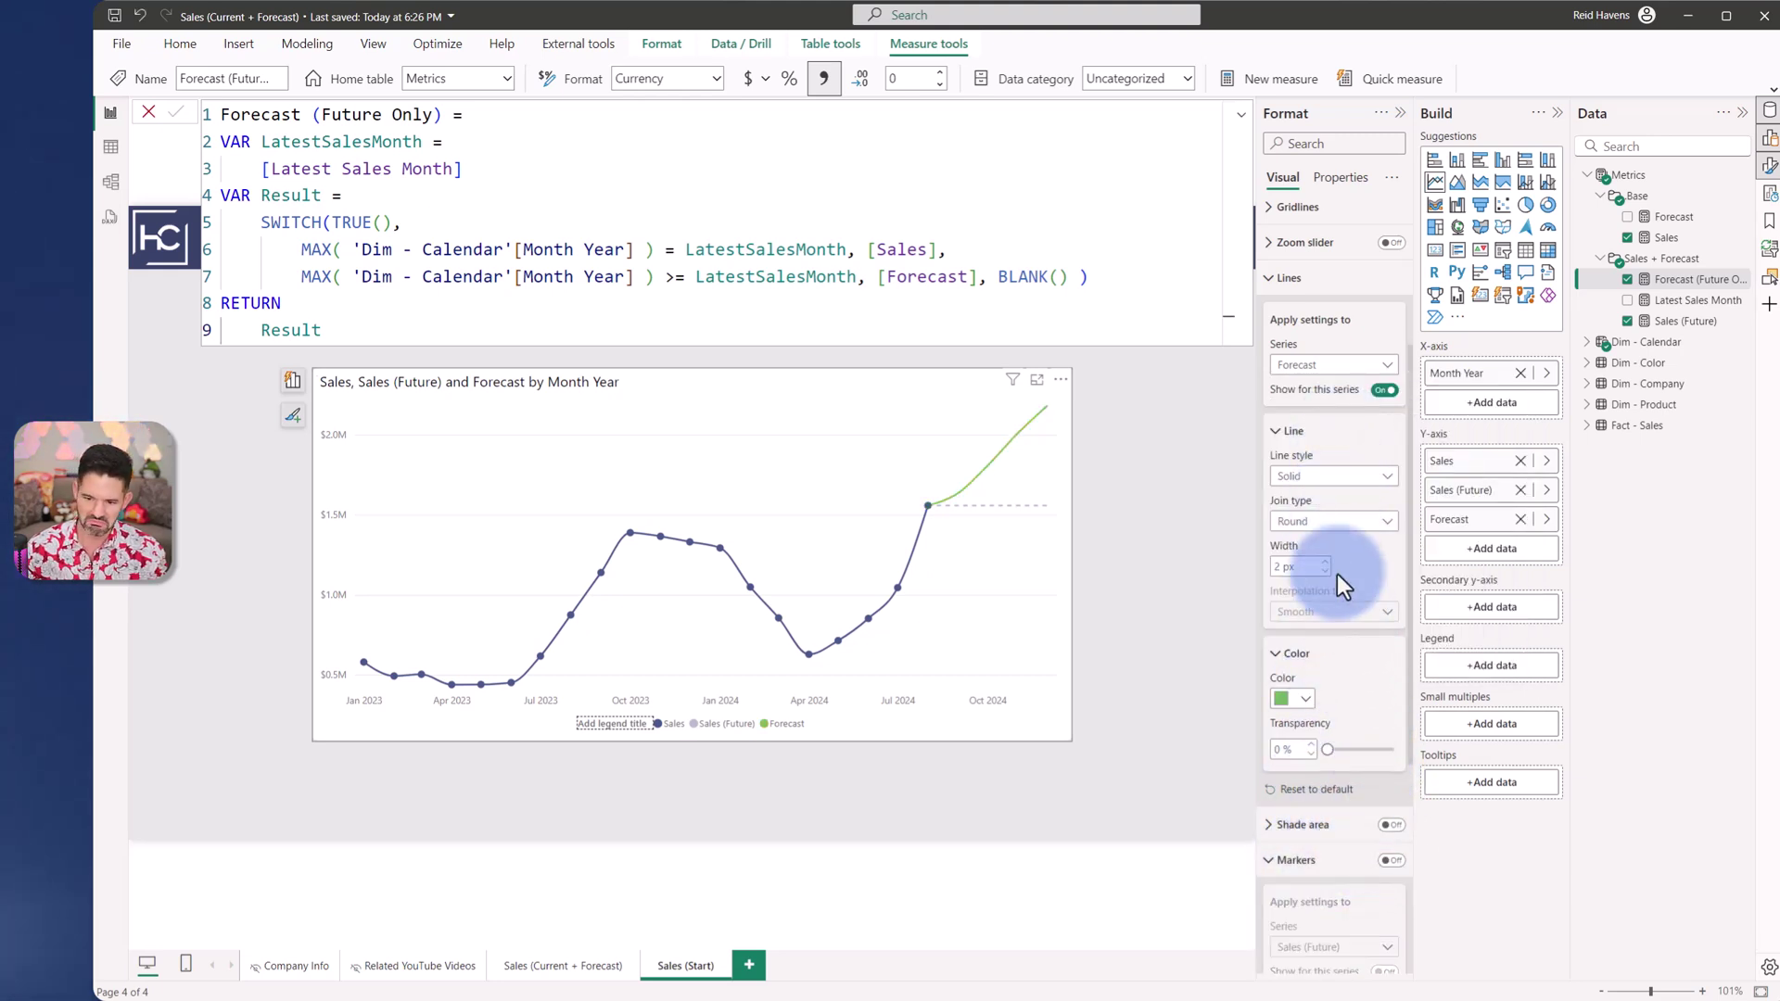
pyautogui.click(1327, 521)
pyautogui.click(1327, 521)
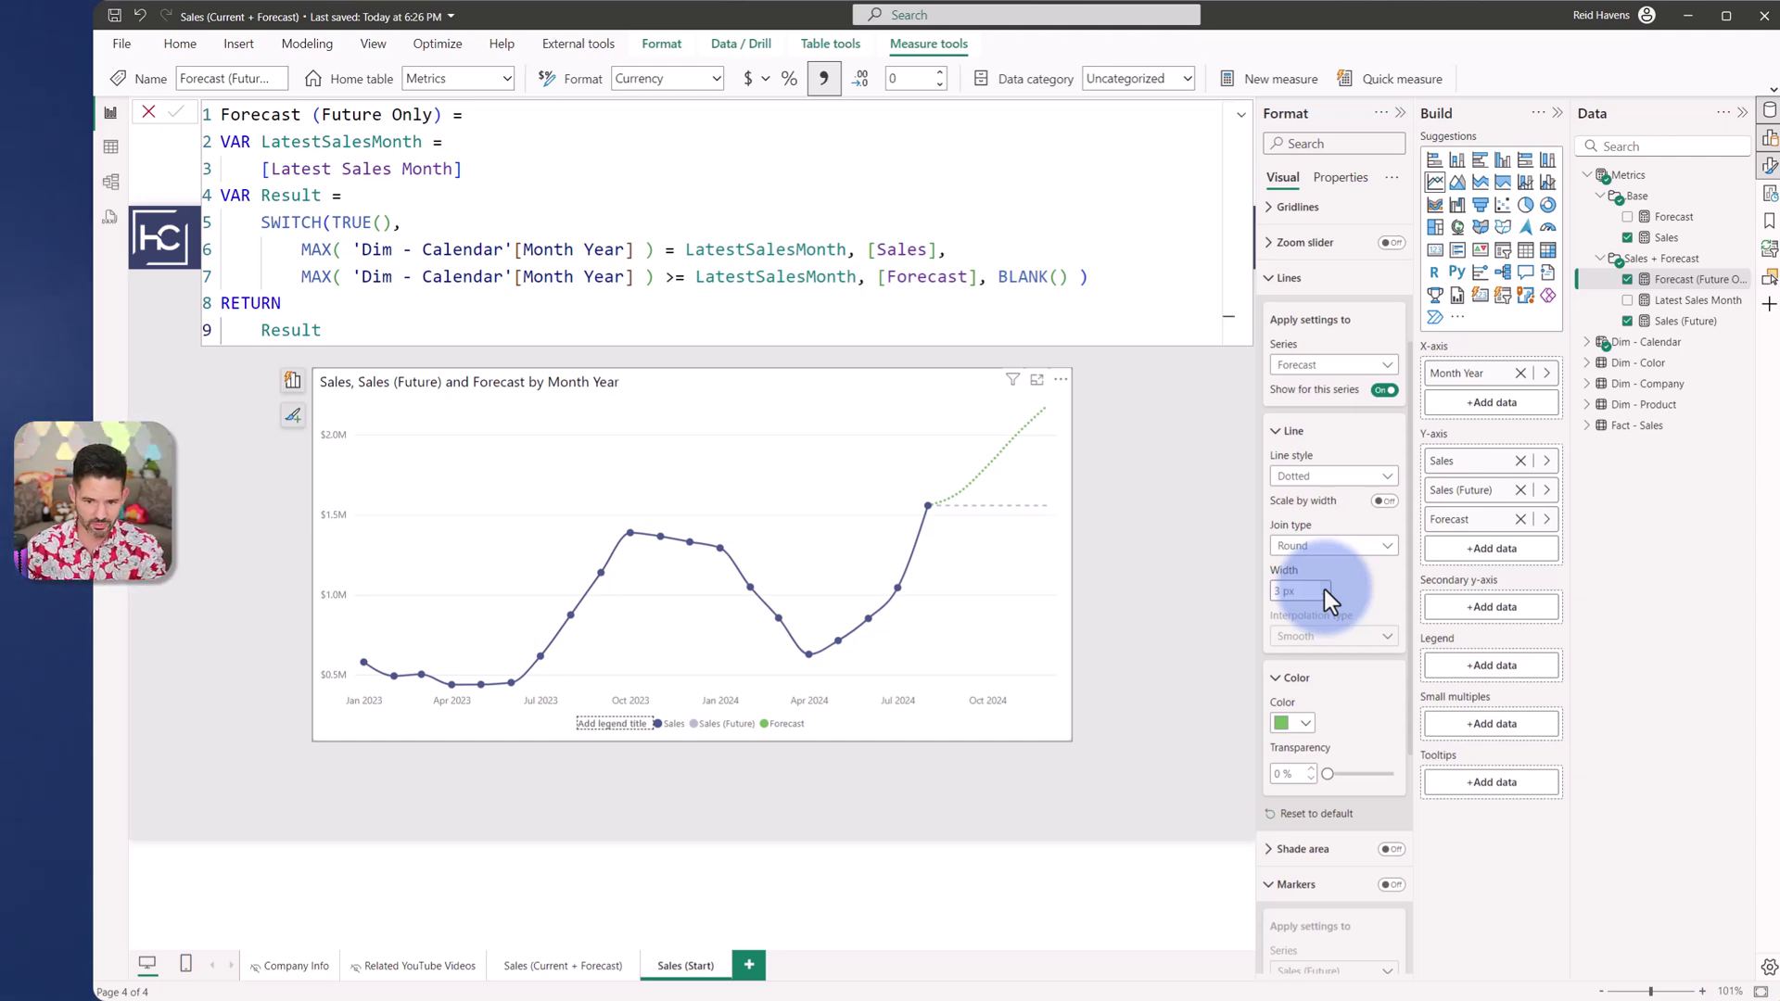
# Enable error bars on Sales (Future) with Forecast (Future Only) as the upper bound
pyautogui.click(1287, 279)
pyautogui.scroll(3, 1315, 463)
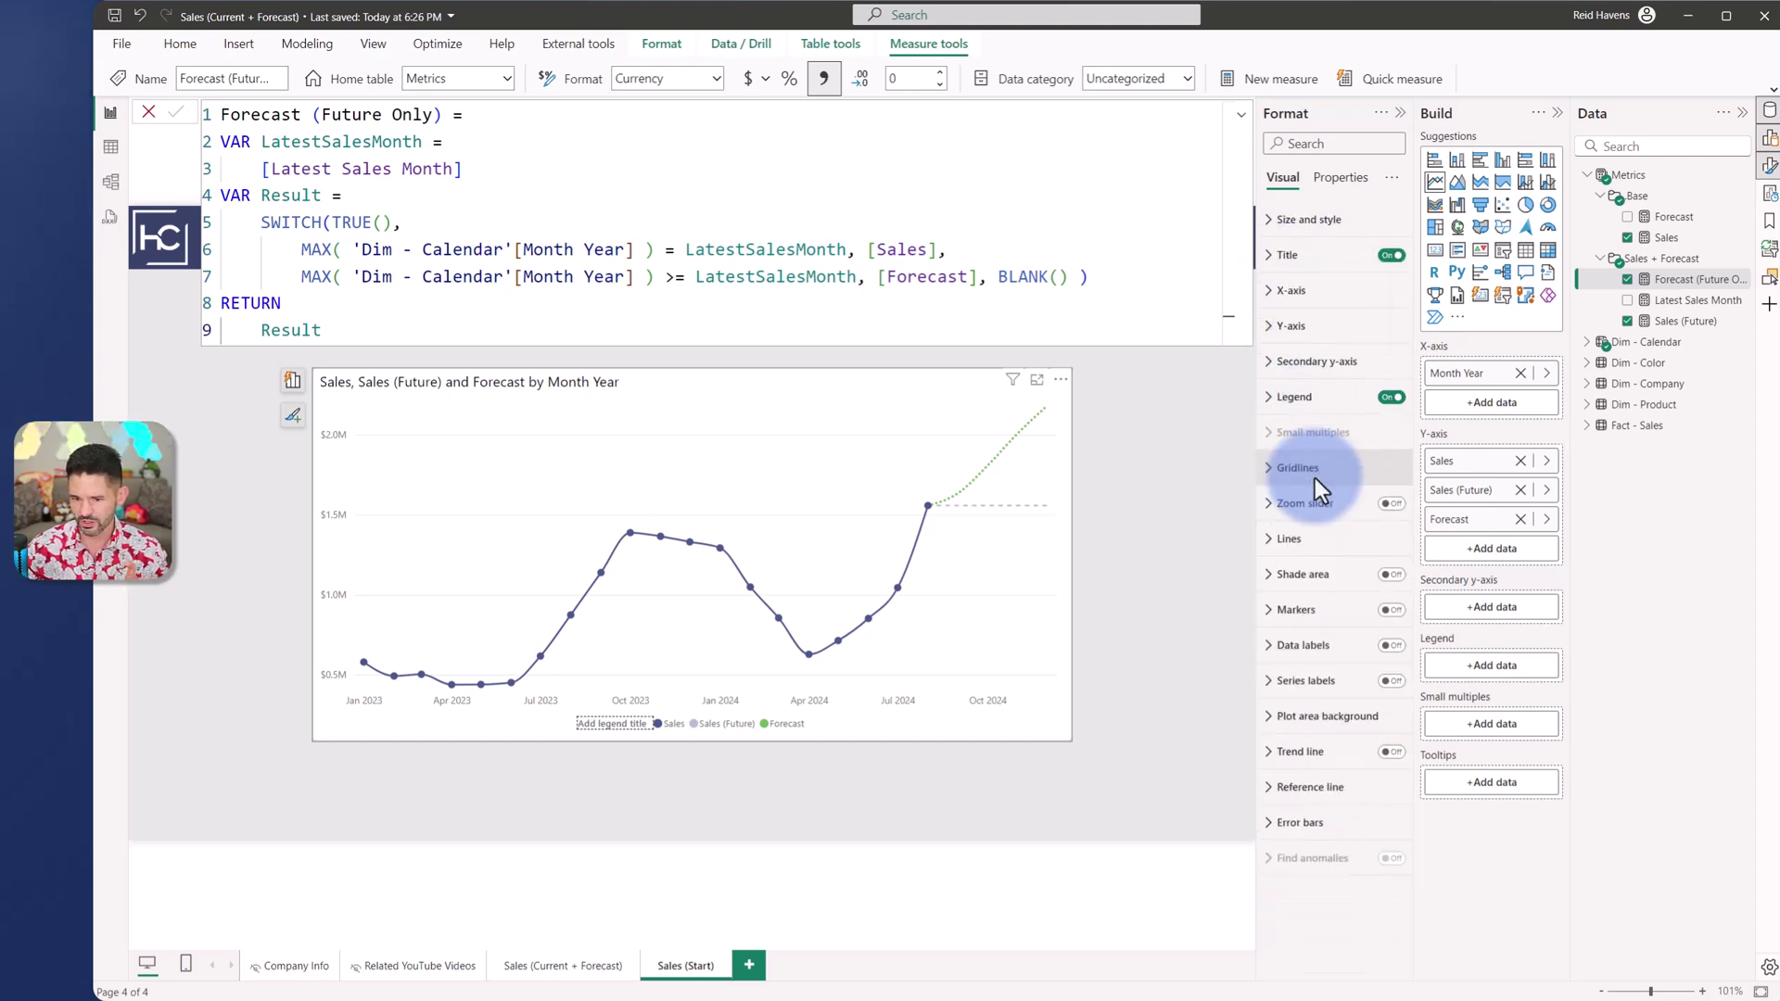
pyautogui.click(1305, 825)
pyautogui.scroll(-1, 1313, 757)
pyautogui.scroll(-2, 1313, 757)
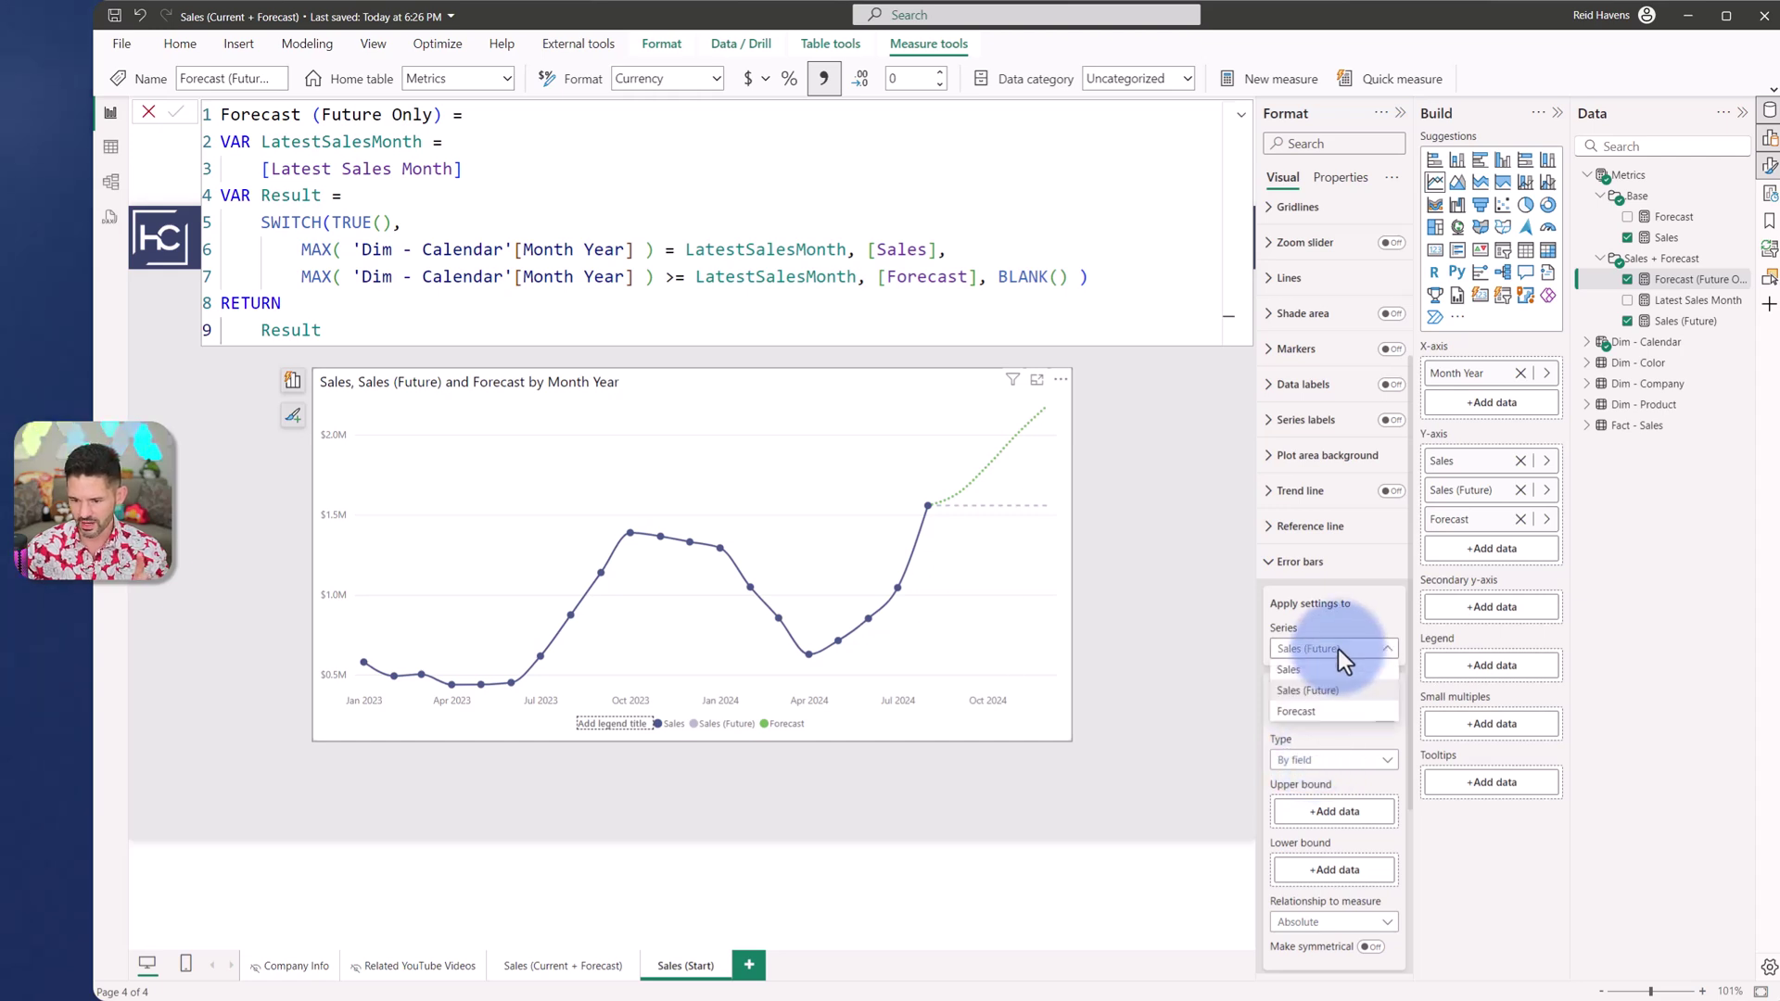
pyautogui.moveTo(1020, 493)
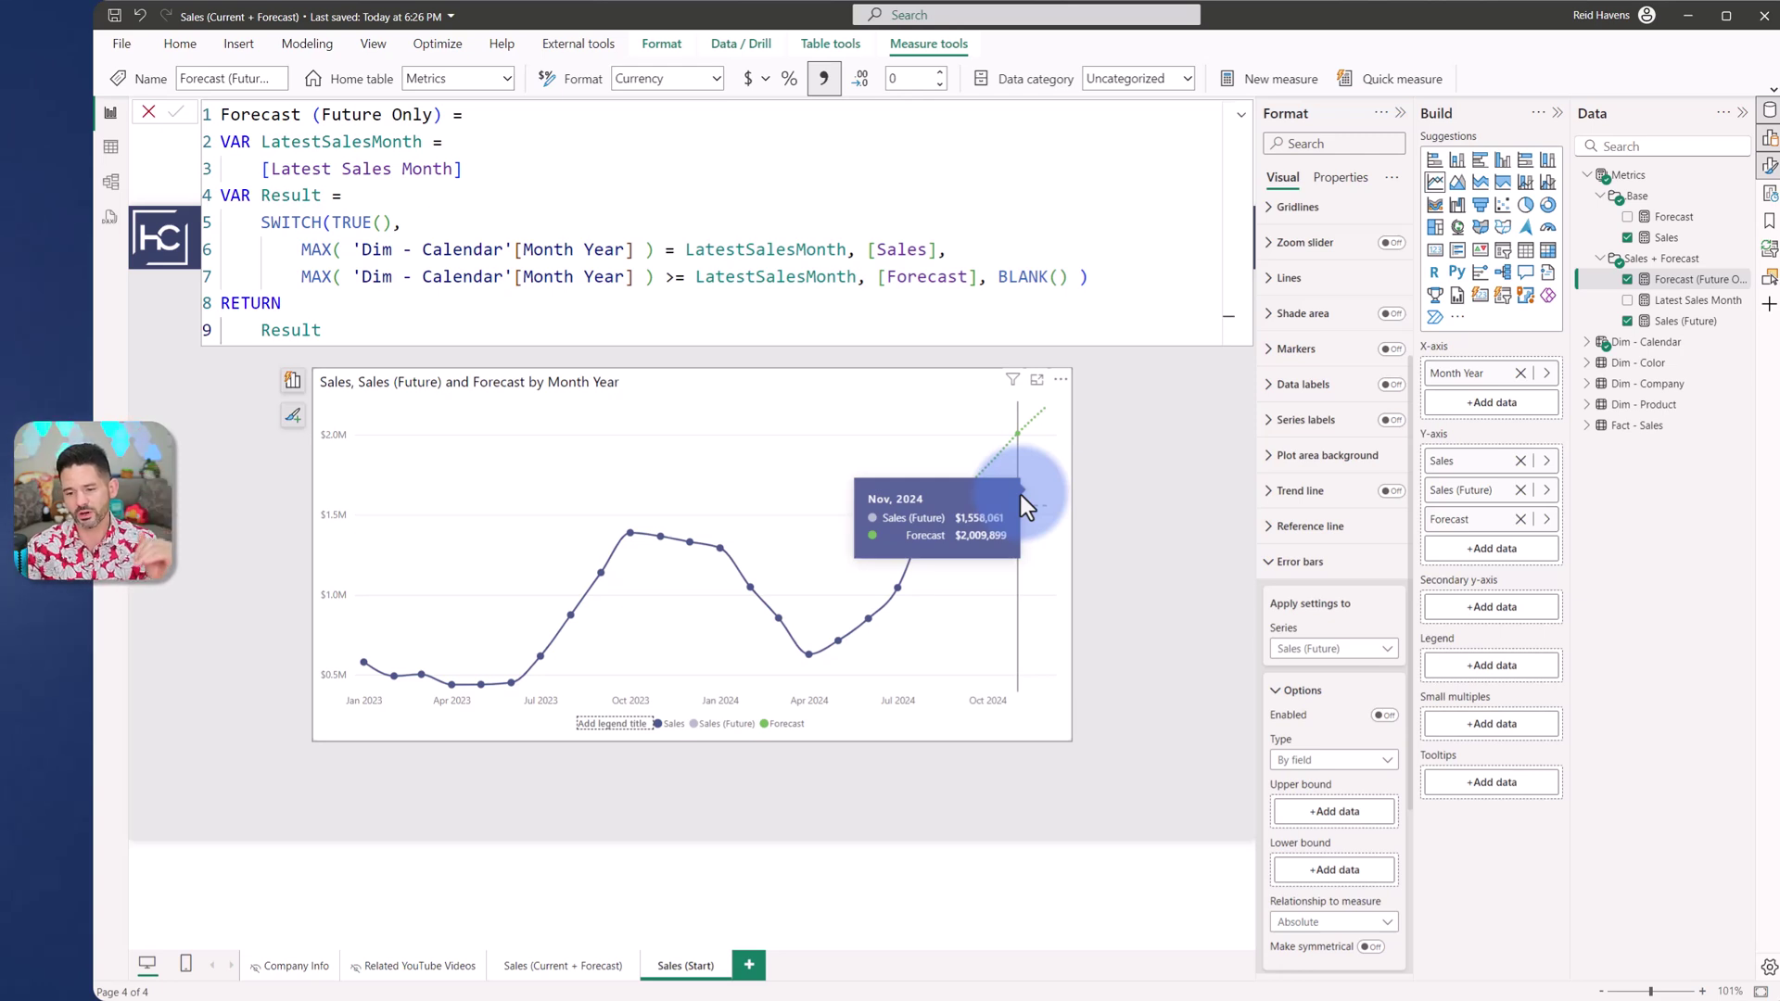
pyautogui.click(1385, 716)
pyautogui.click(1681, 281)
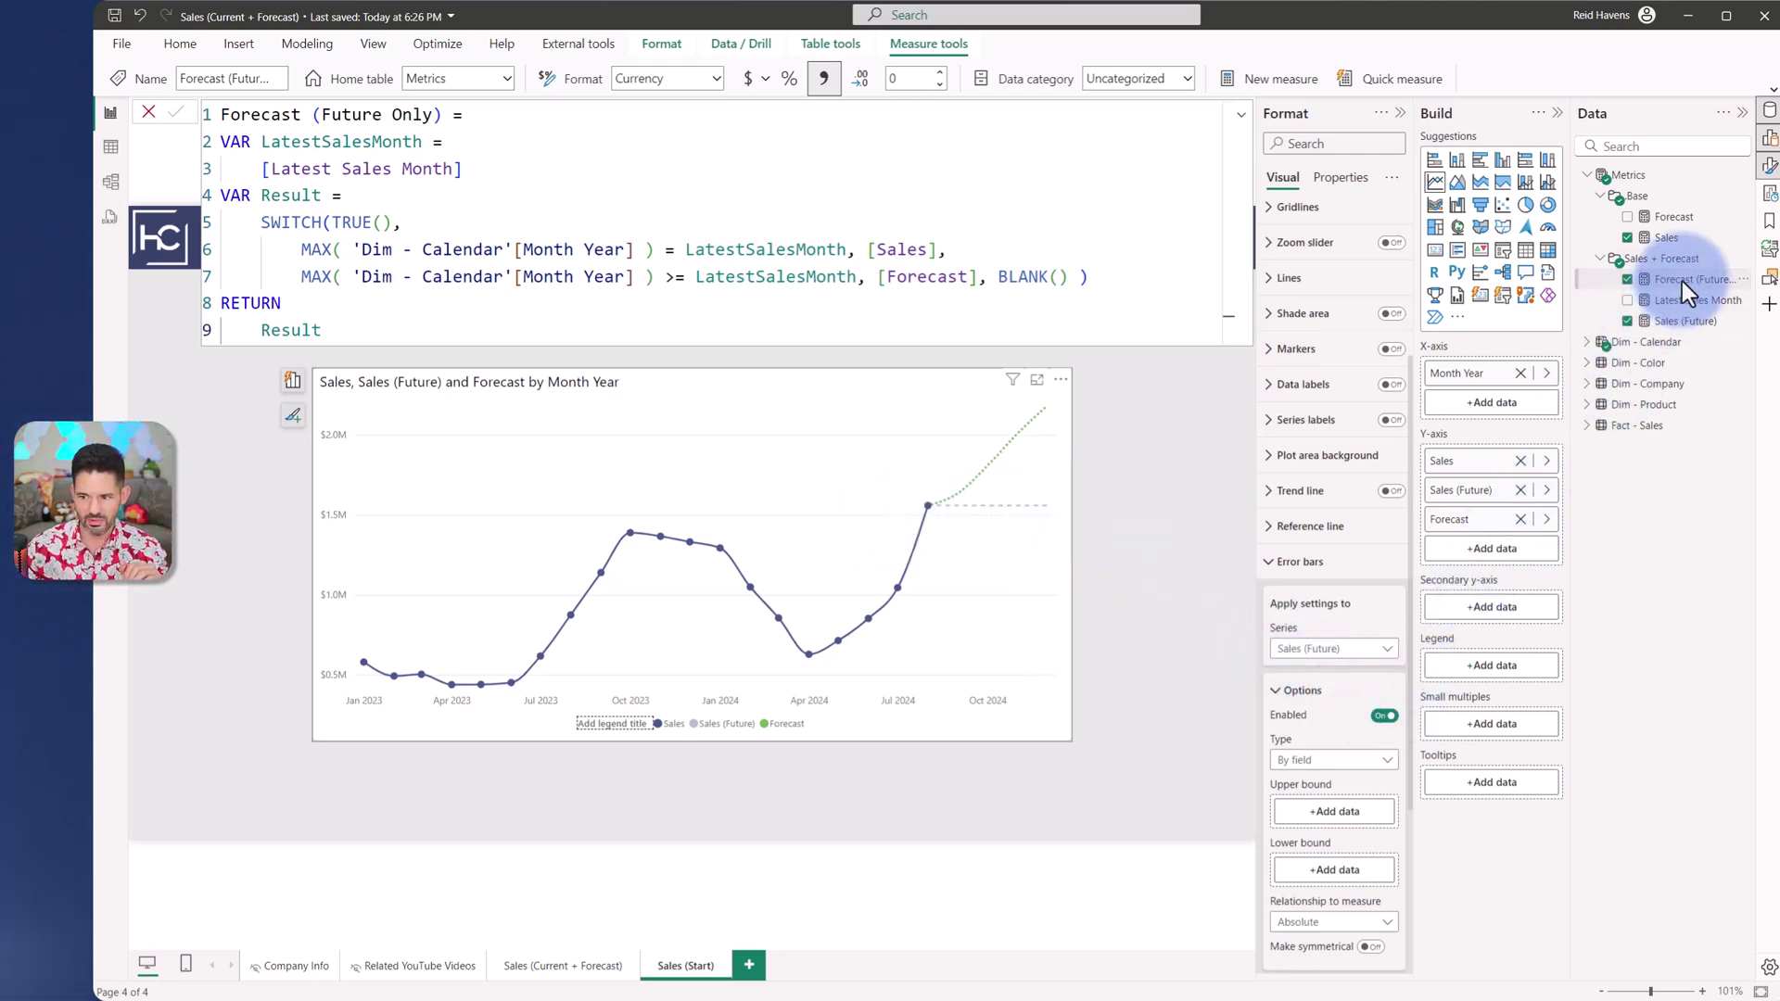
pyautogui.moveTo(1682, 281); pyautogui.dragTo(1349, 815)
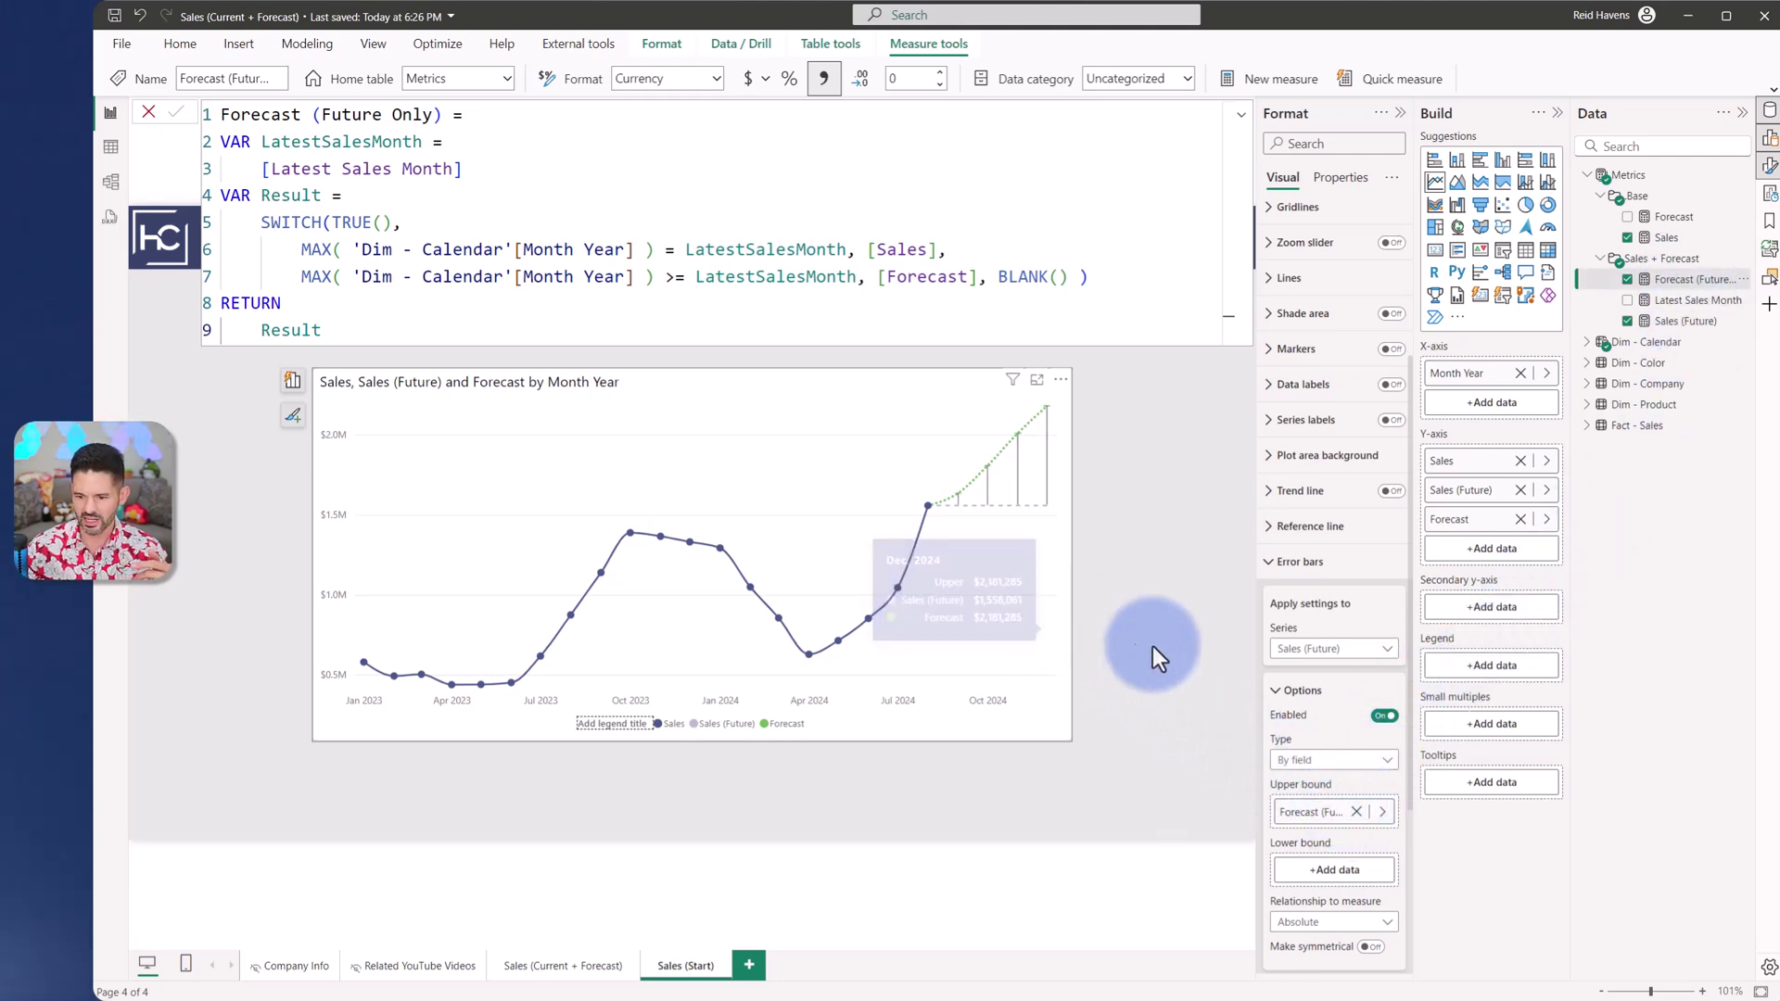
# Hide the error bars and show a light green error band instead
pyautogui.scroll(-1, 1317, 700)
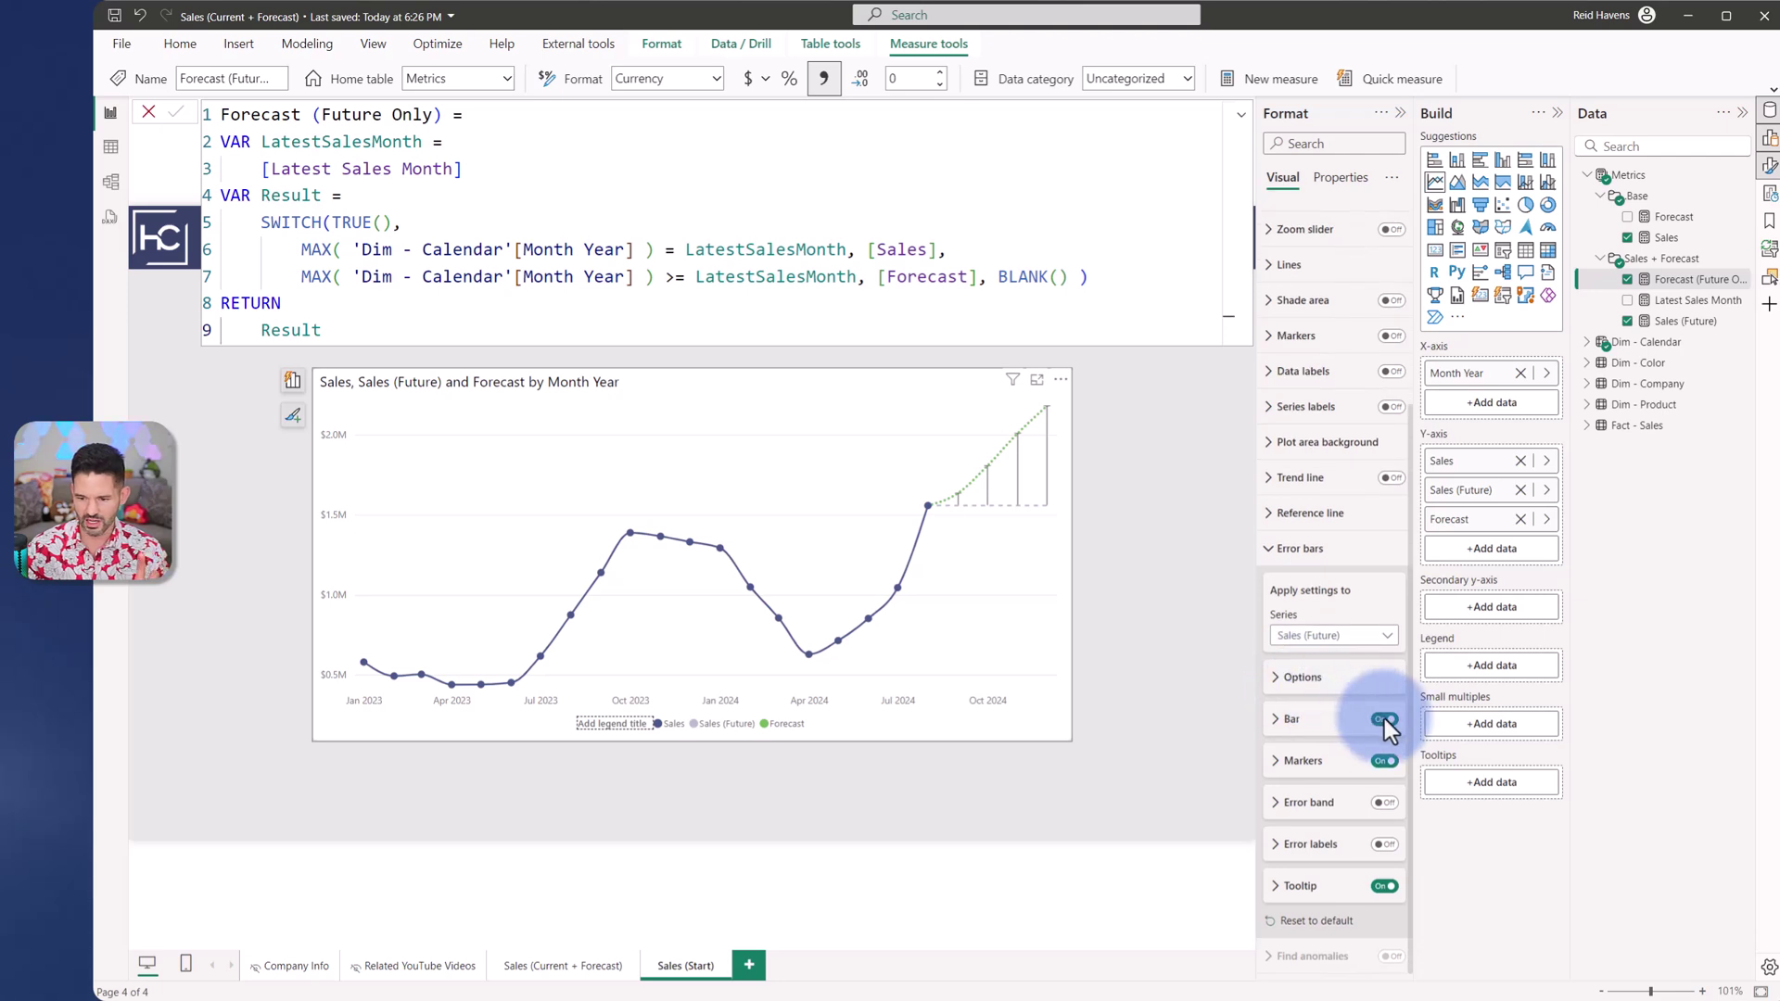
pyautogui.click(1383, 720)
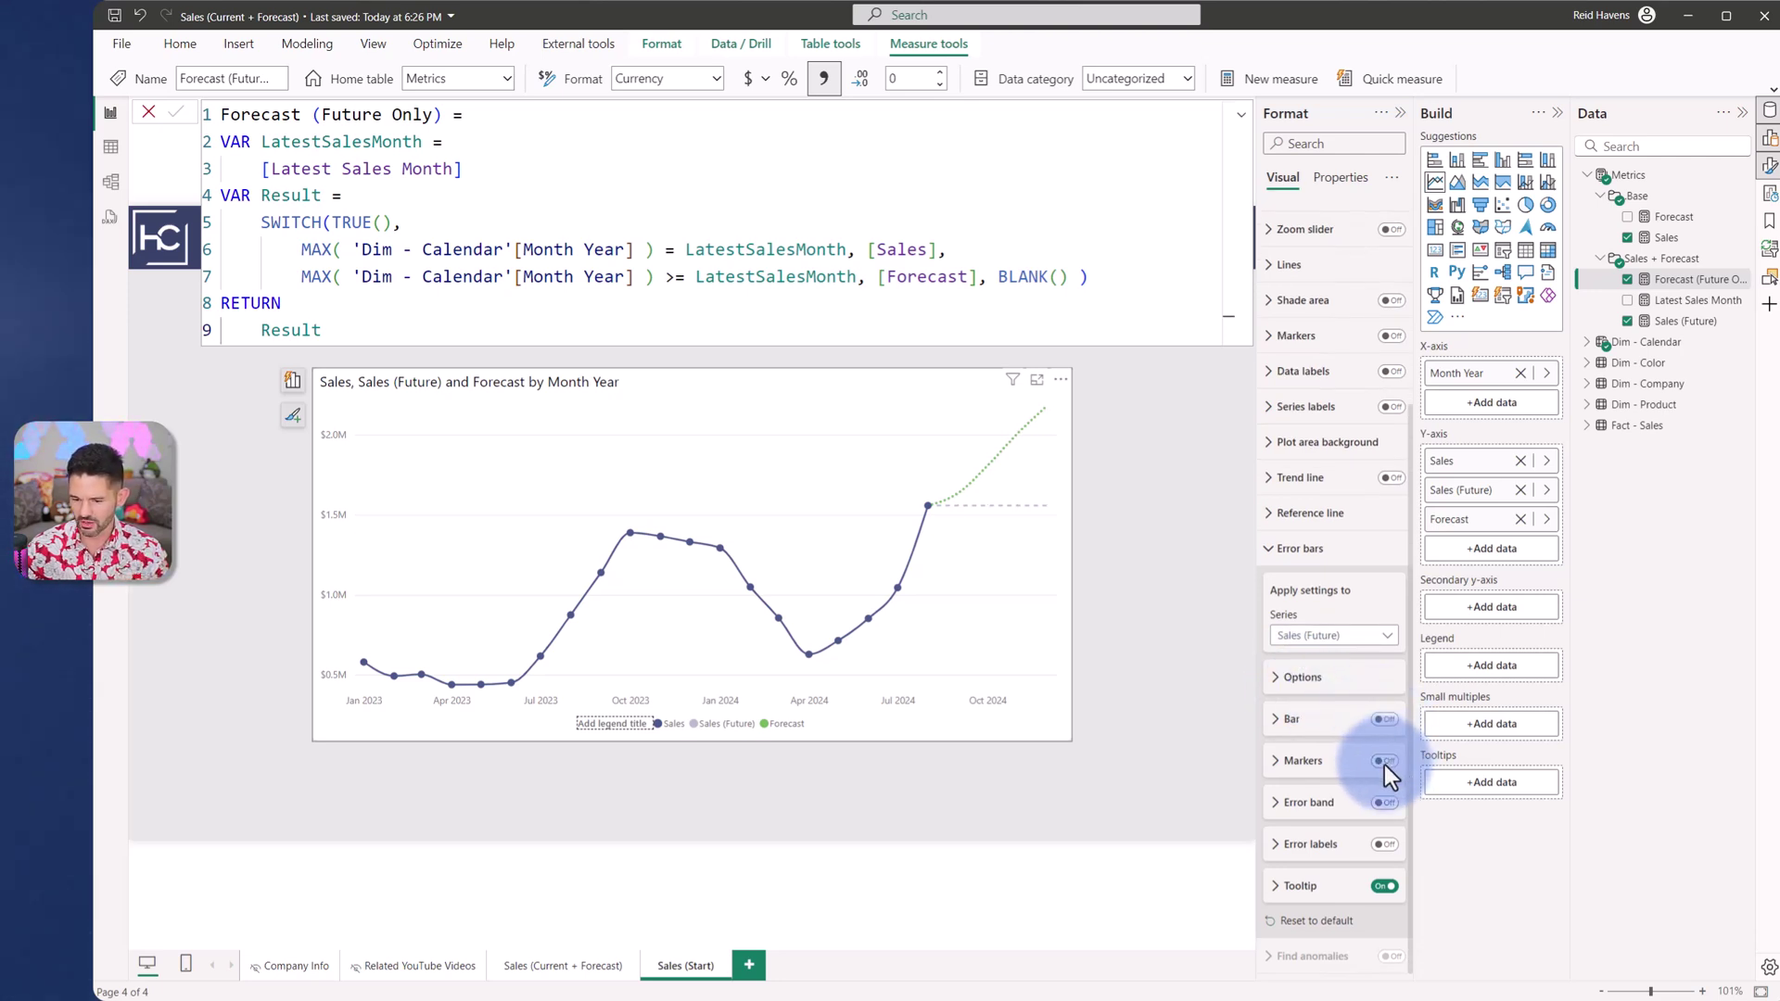
pyautogui.click(1316, 799)
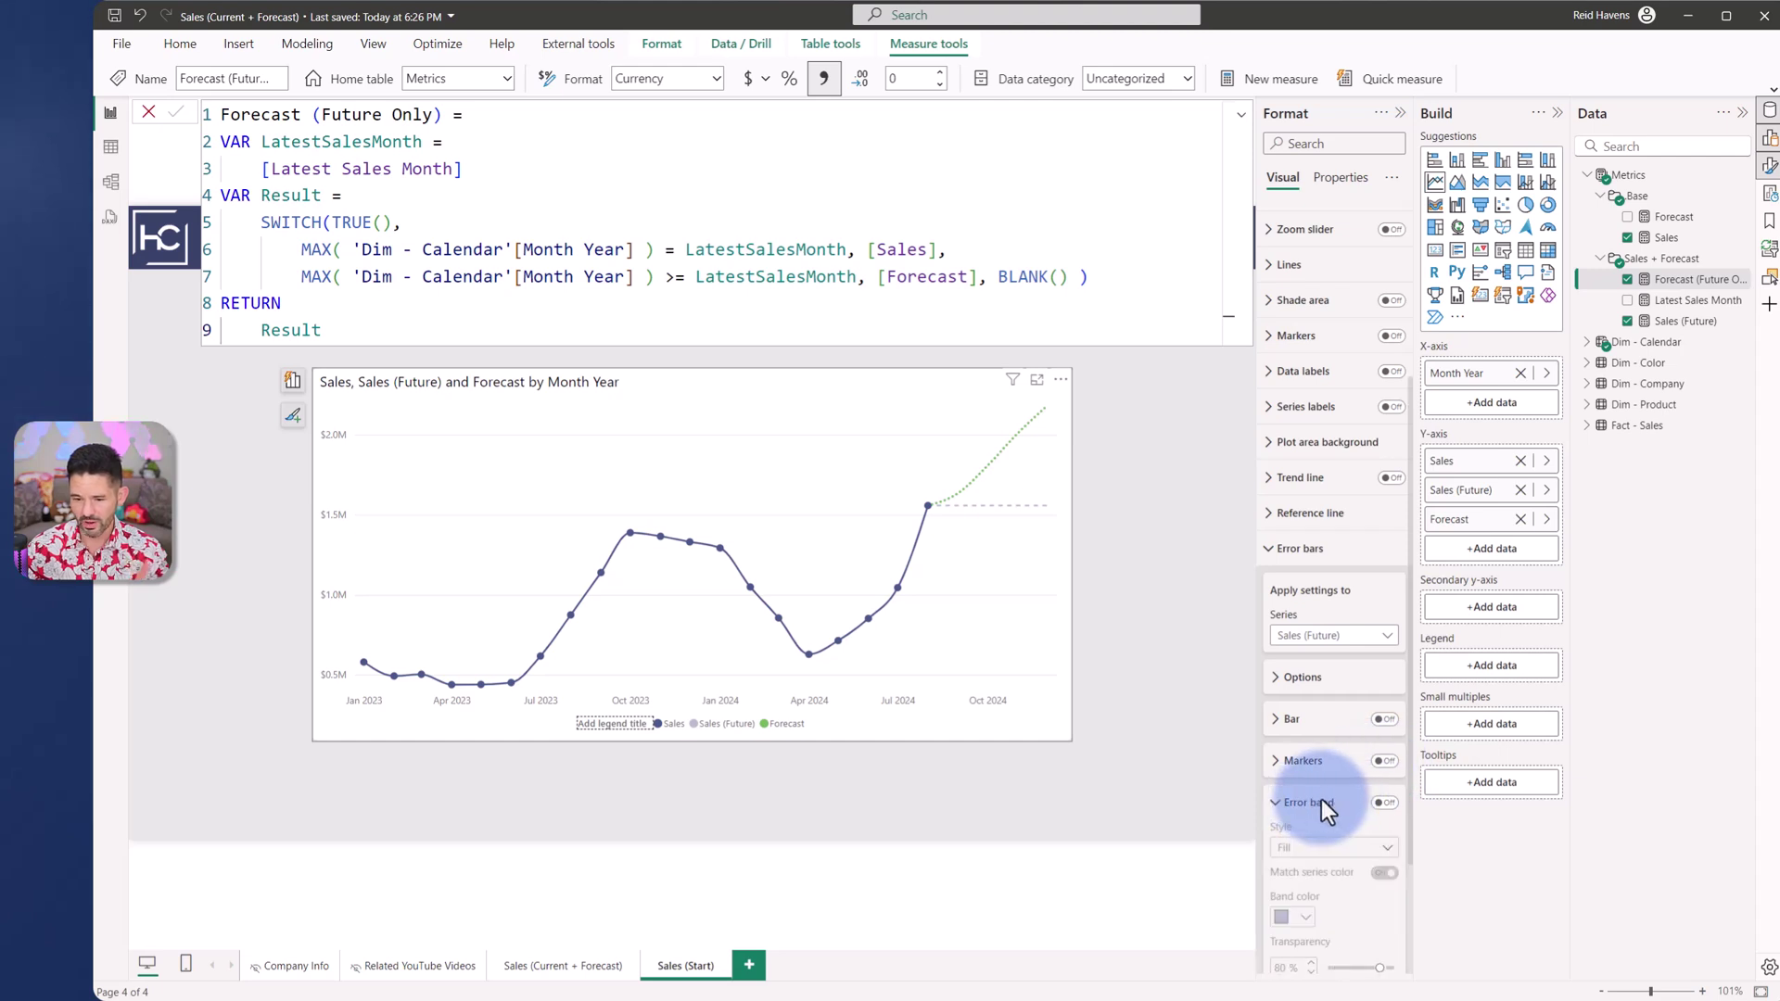
pyautogui.click(1384, 803)
pyautogui.scroll(-3, 1383, 799)
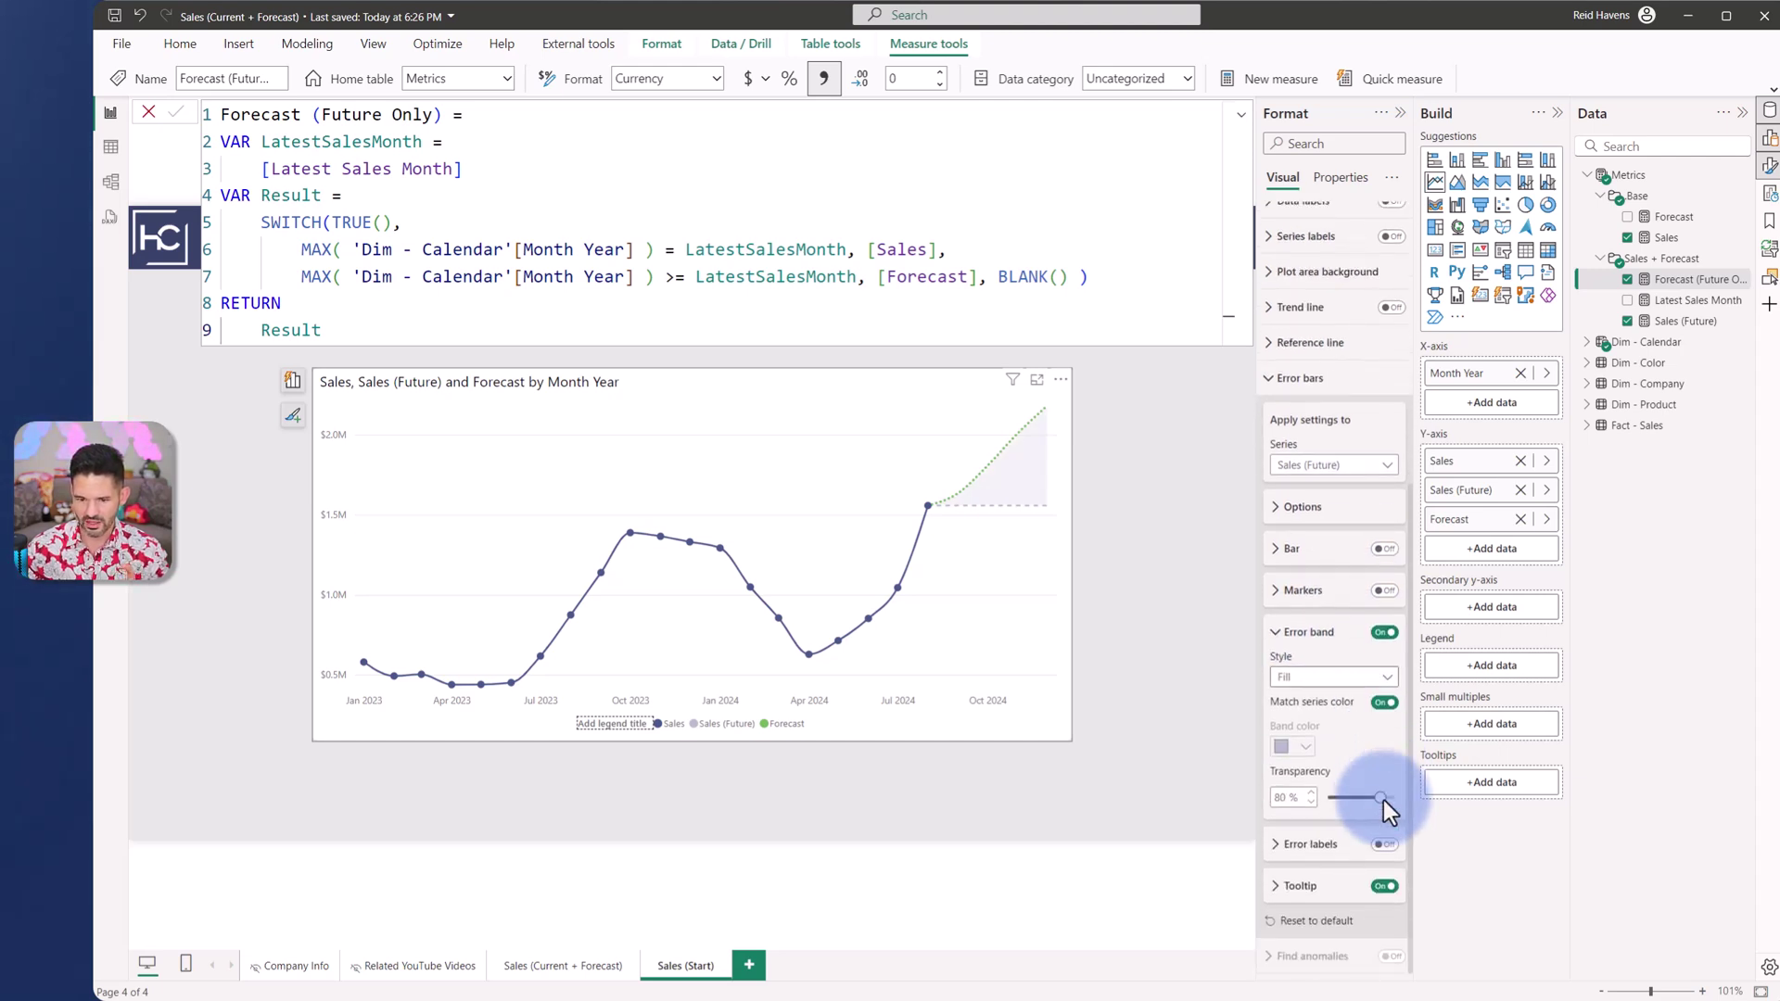
pyautogui.click(1382, 703)
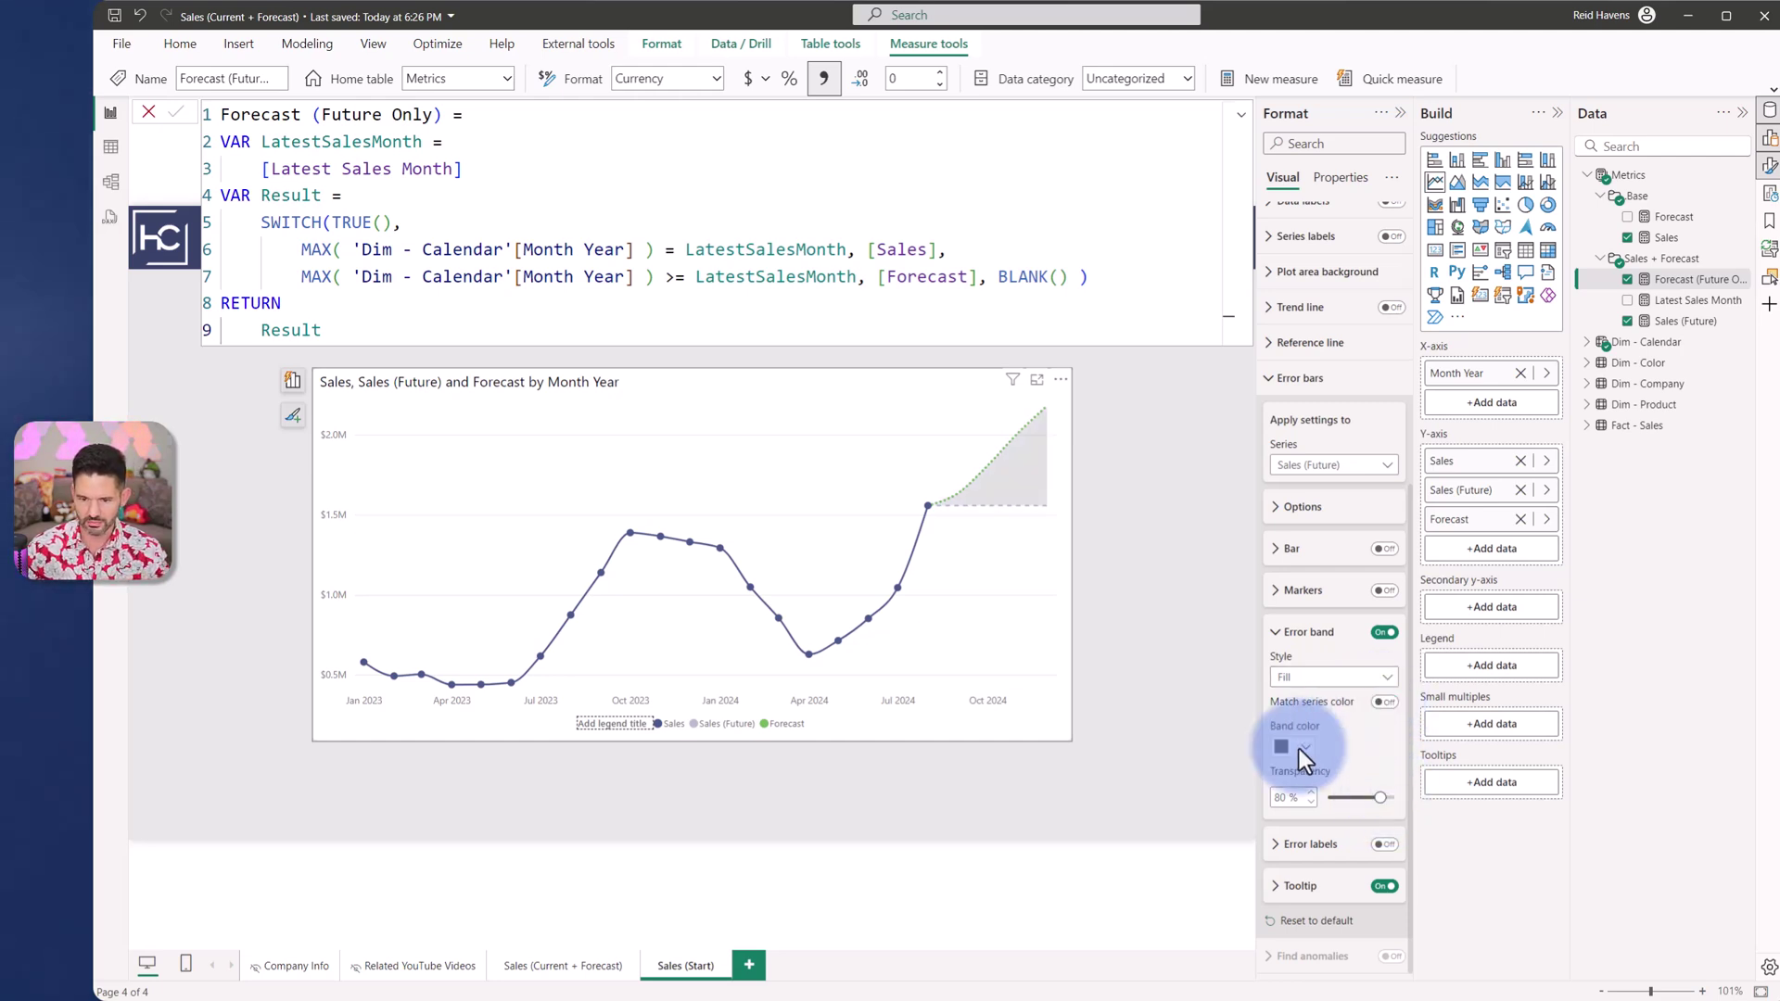
pyautogui.click(1299, 749)
pyautogui.click(1343, 512)
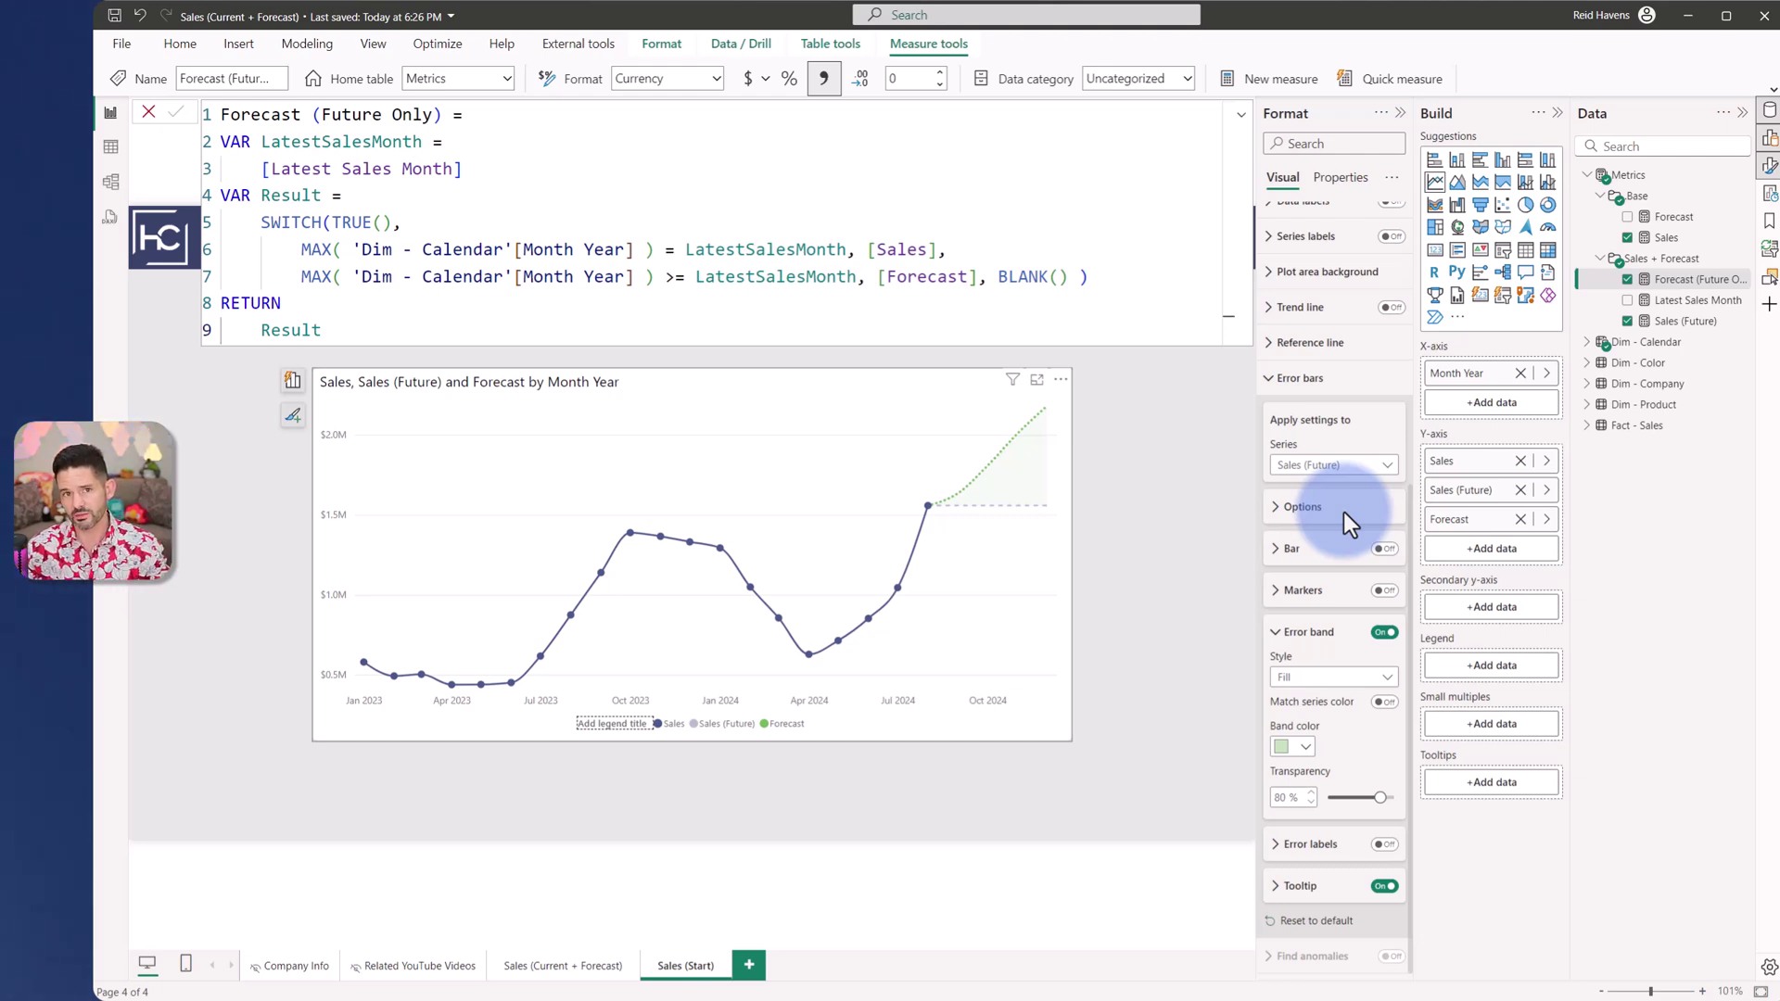
pyautogui.moveTo(1004, 477)
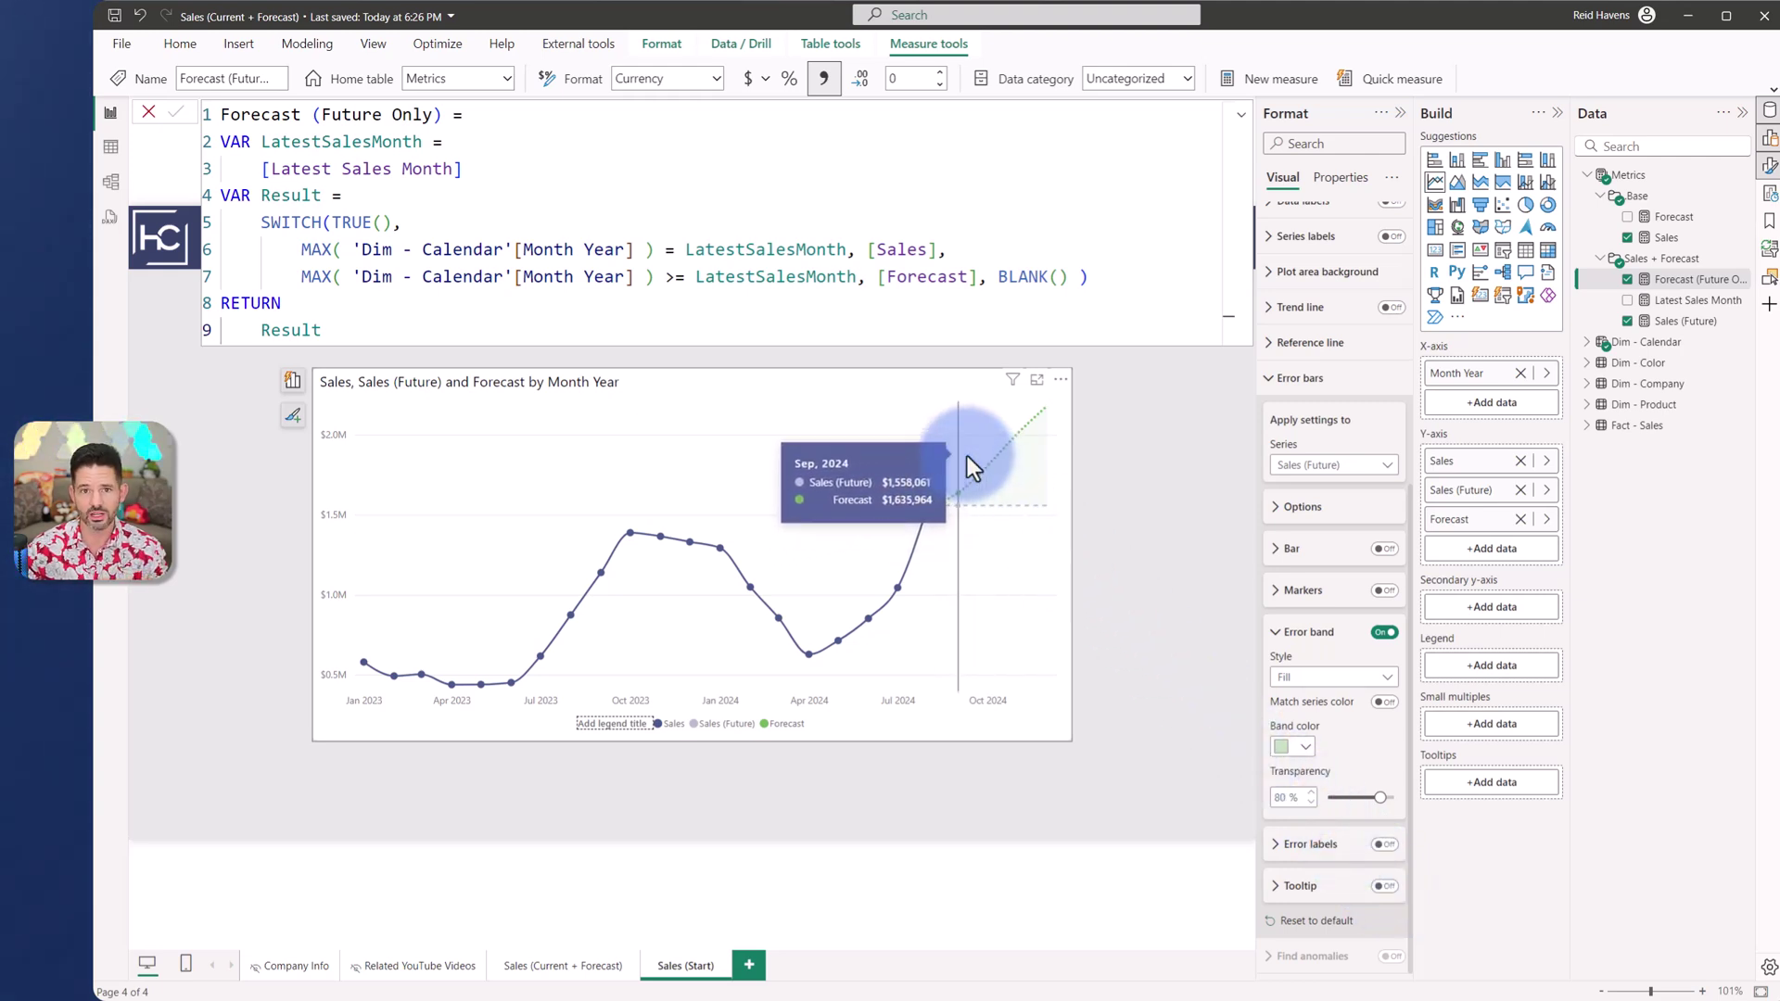
# Collapse the format cards and turn on series labels naming Forecast and Sales at the line ends
pyautogui.click(1284, 591)
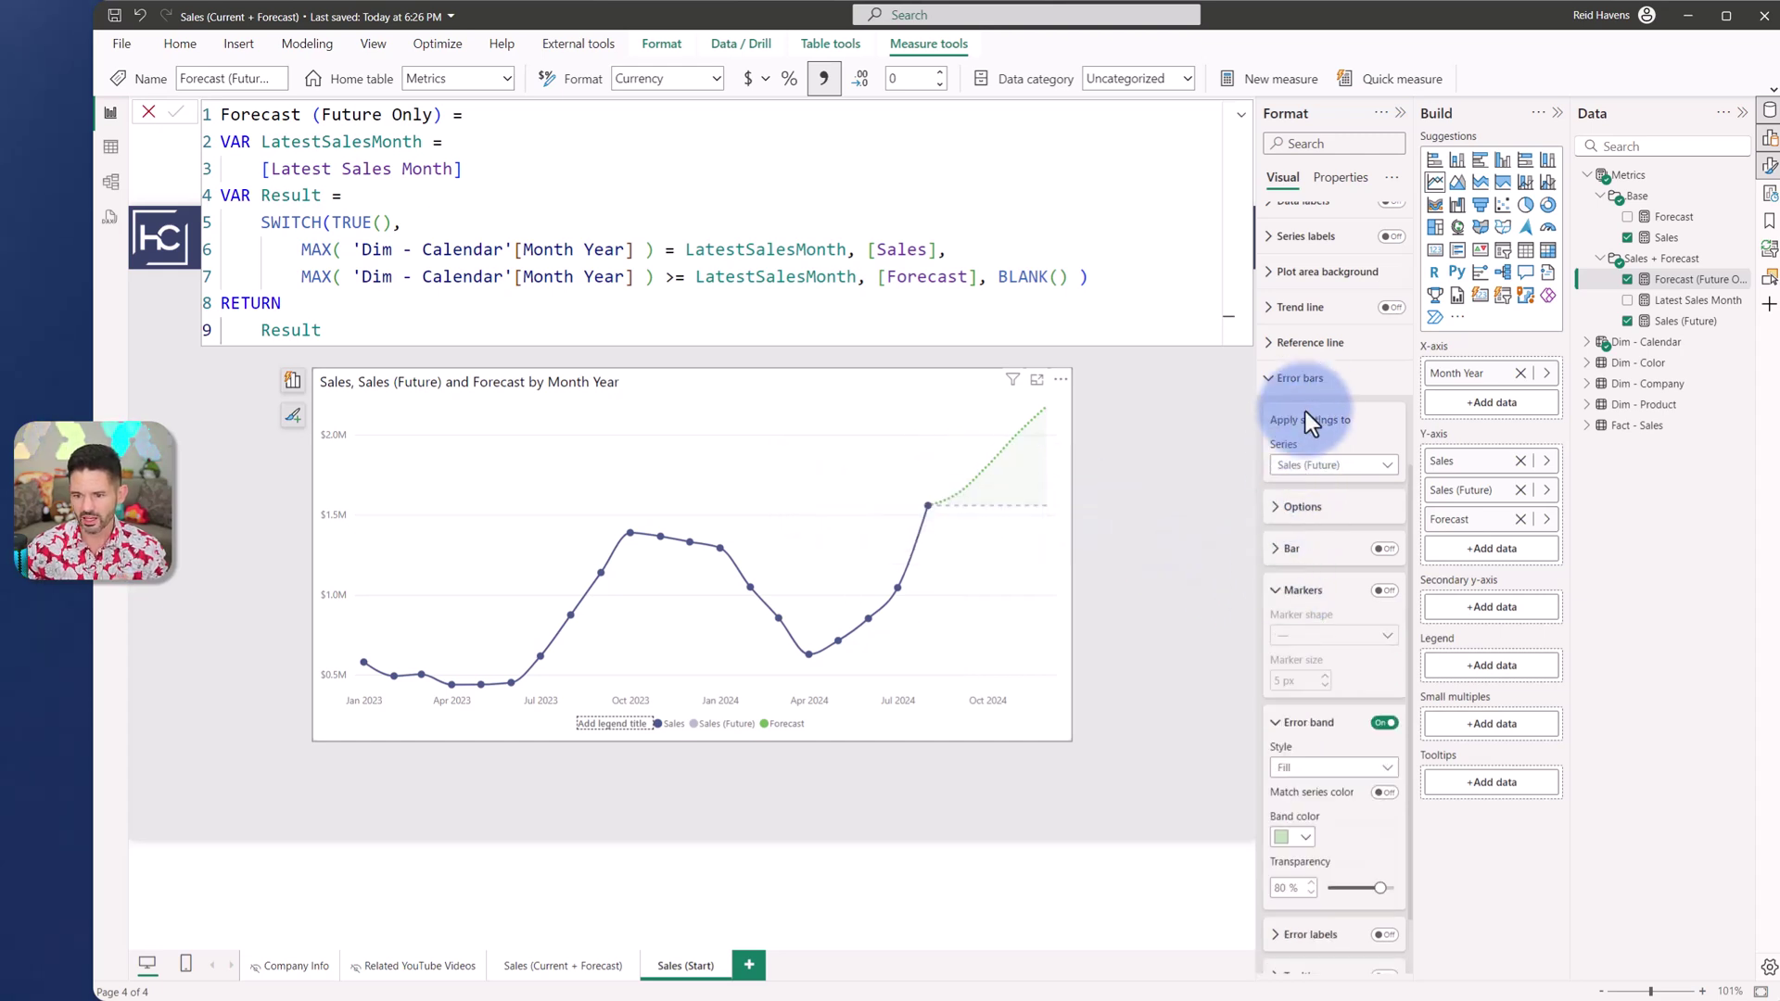
pyautogui.click(1308, 389)
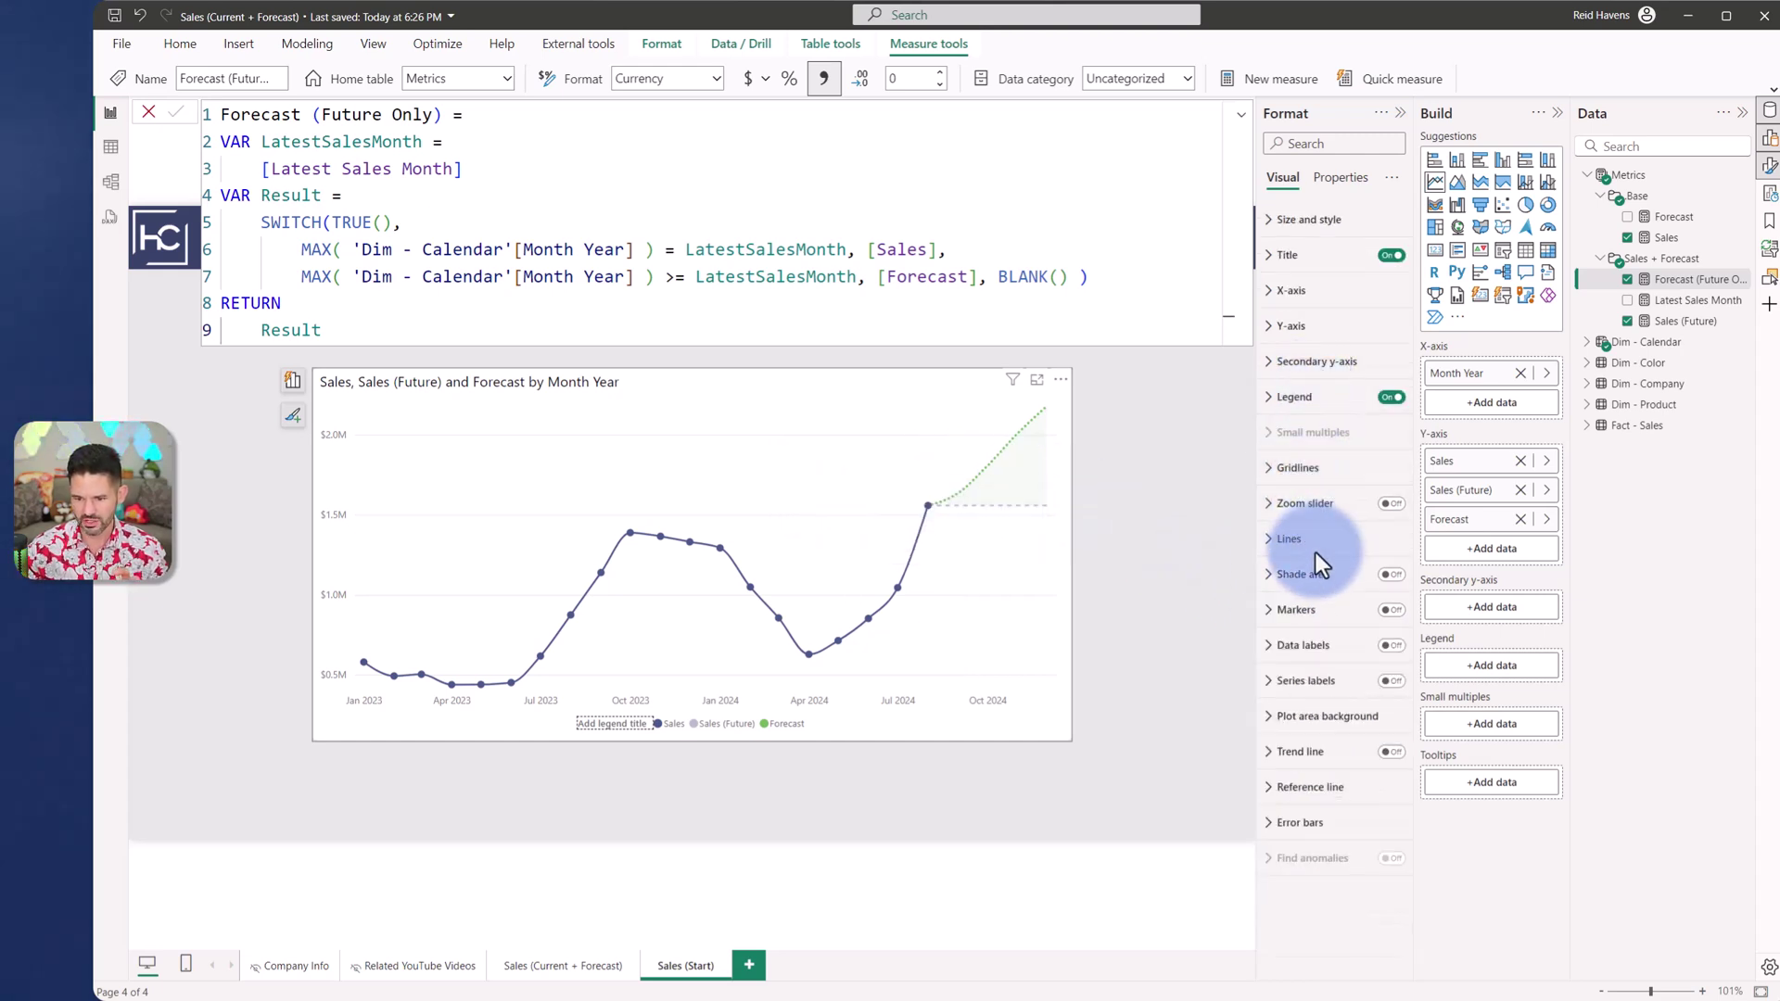
pyautogui.click(1393, 681)
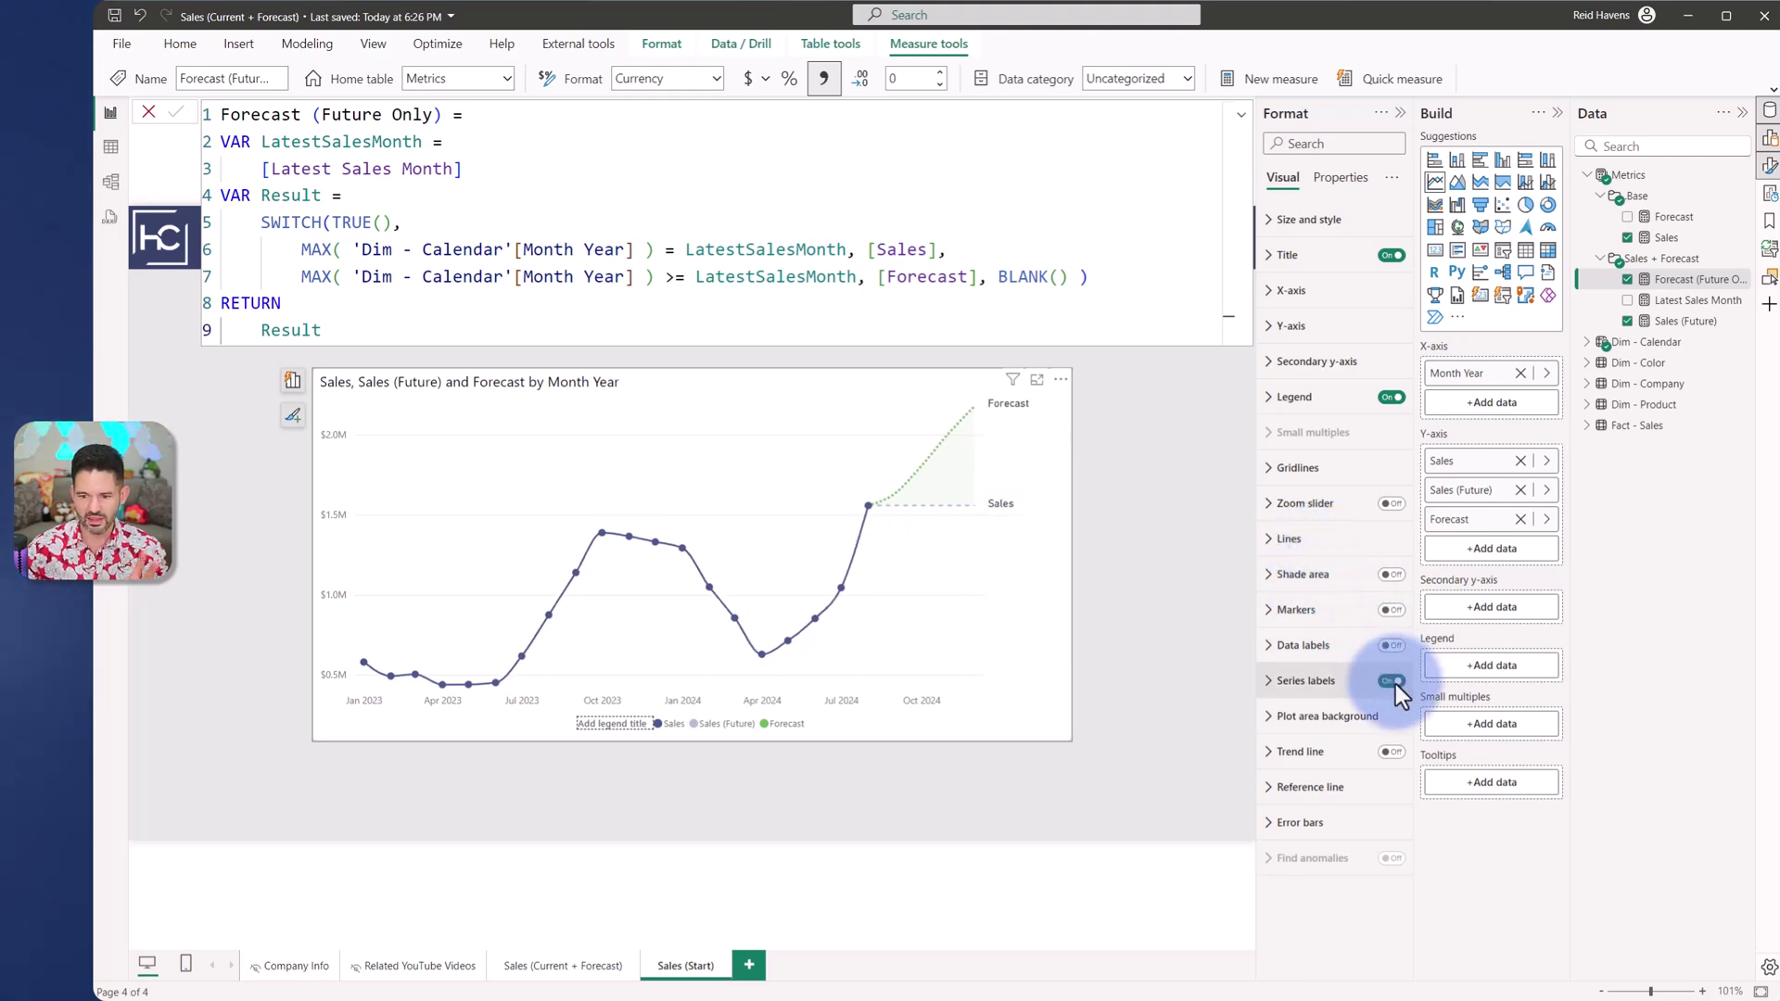
pyautogui.click(1322, 682)
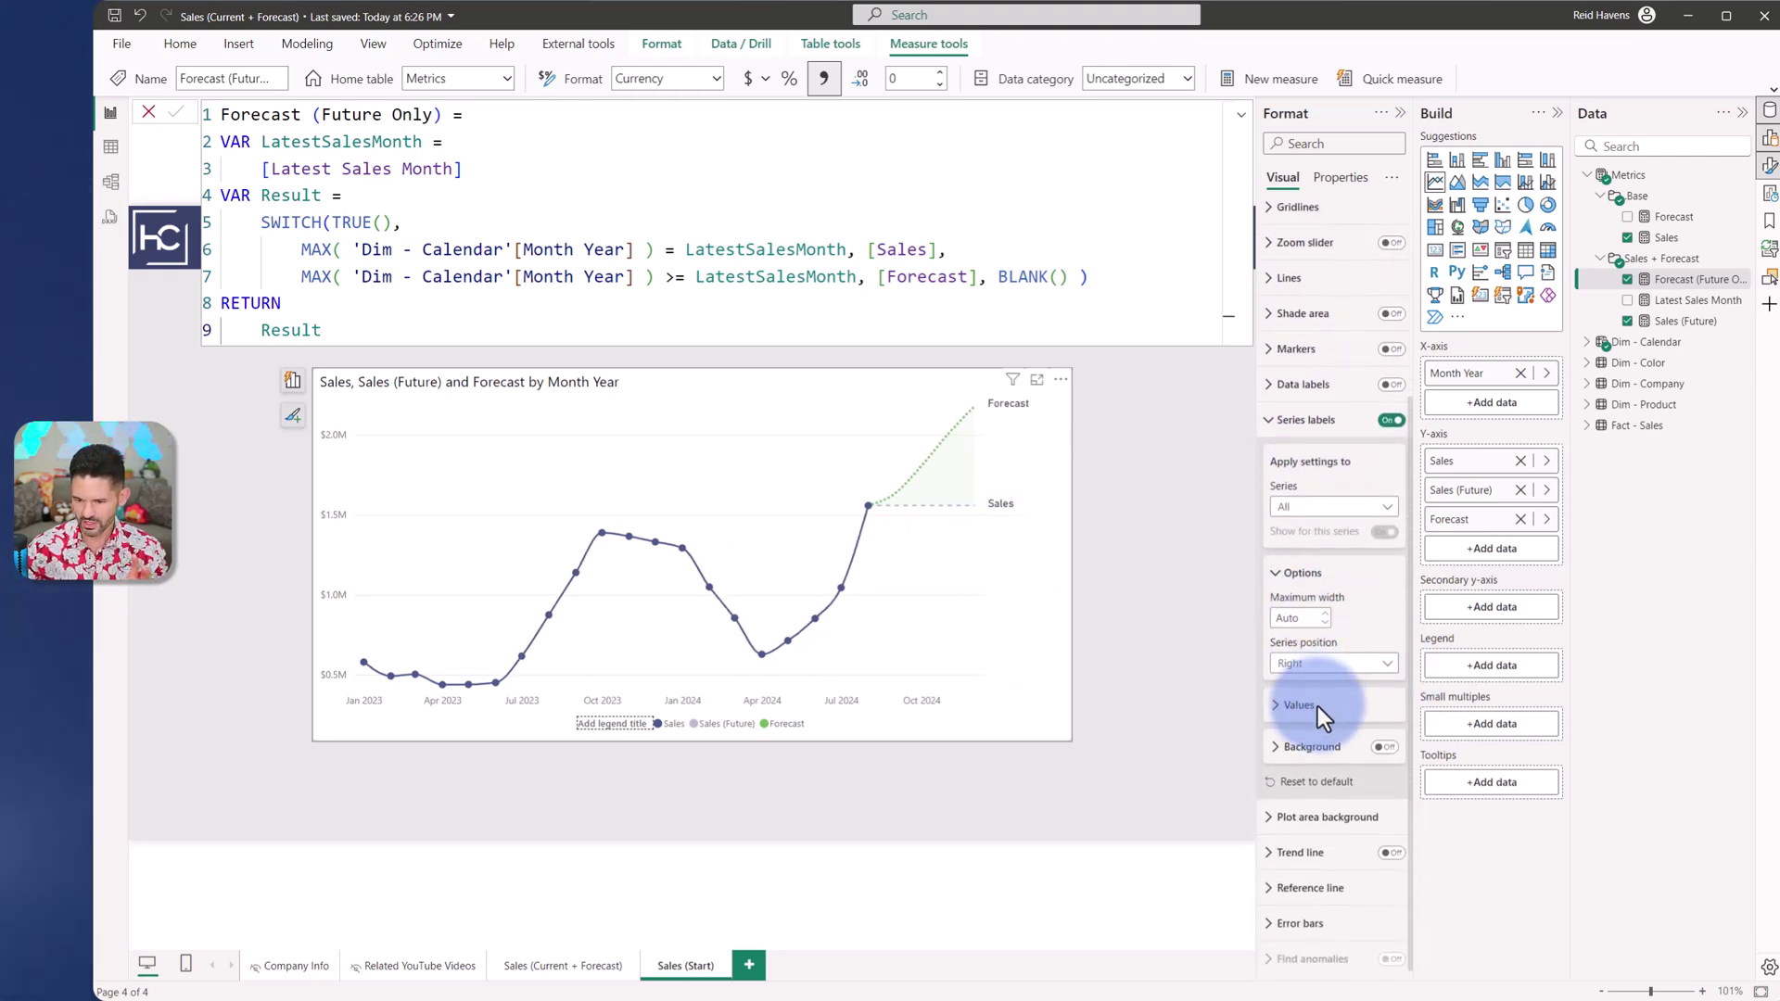
pyautogui.click(1317, 707)
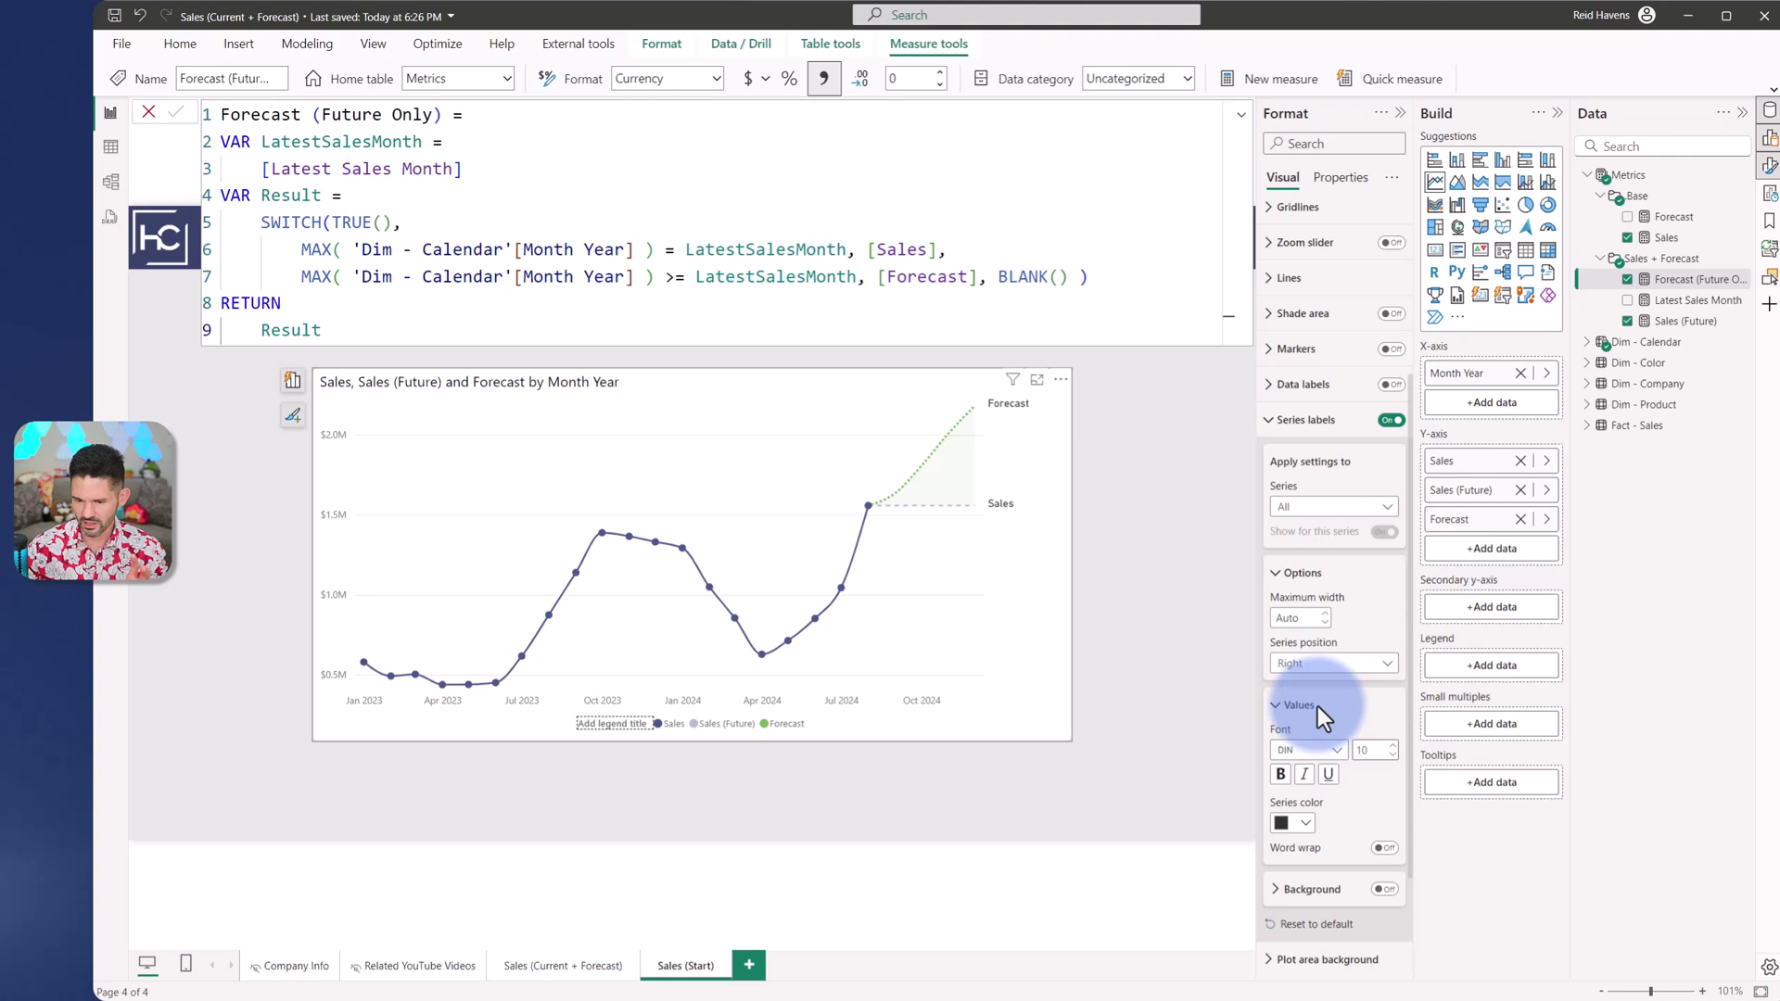
pyautogui.click(1110, 536)
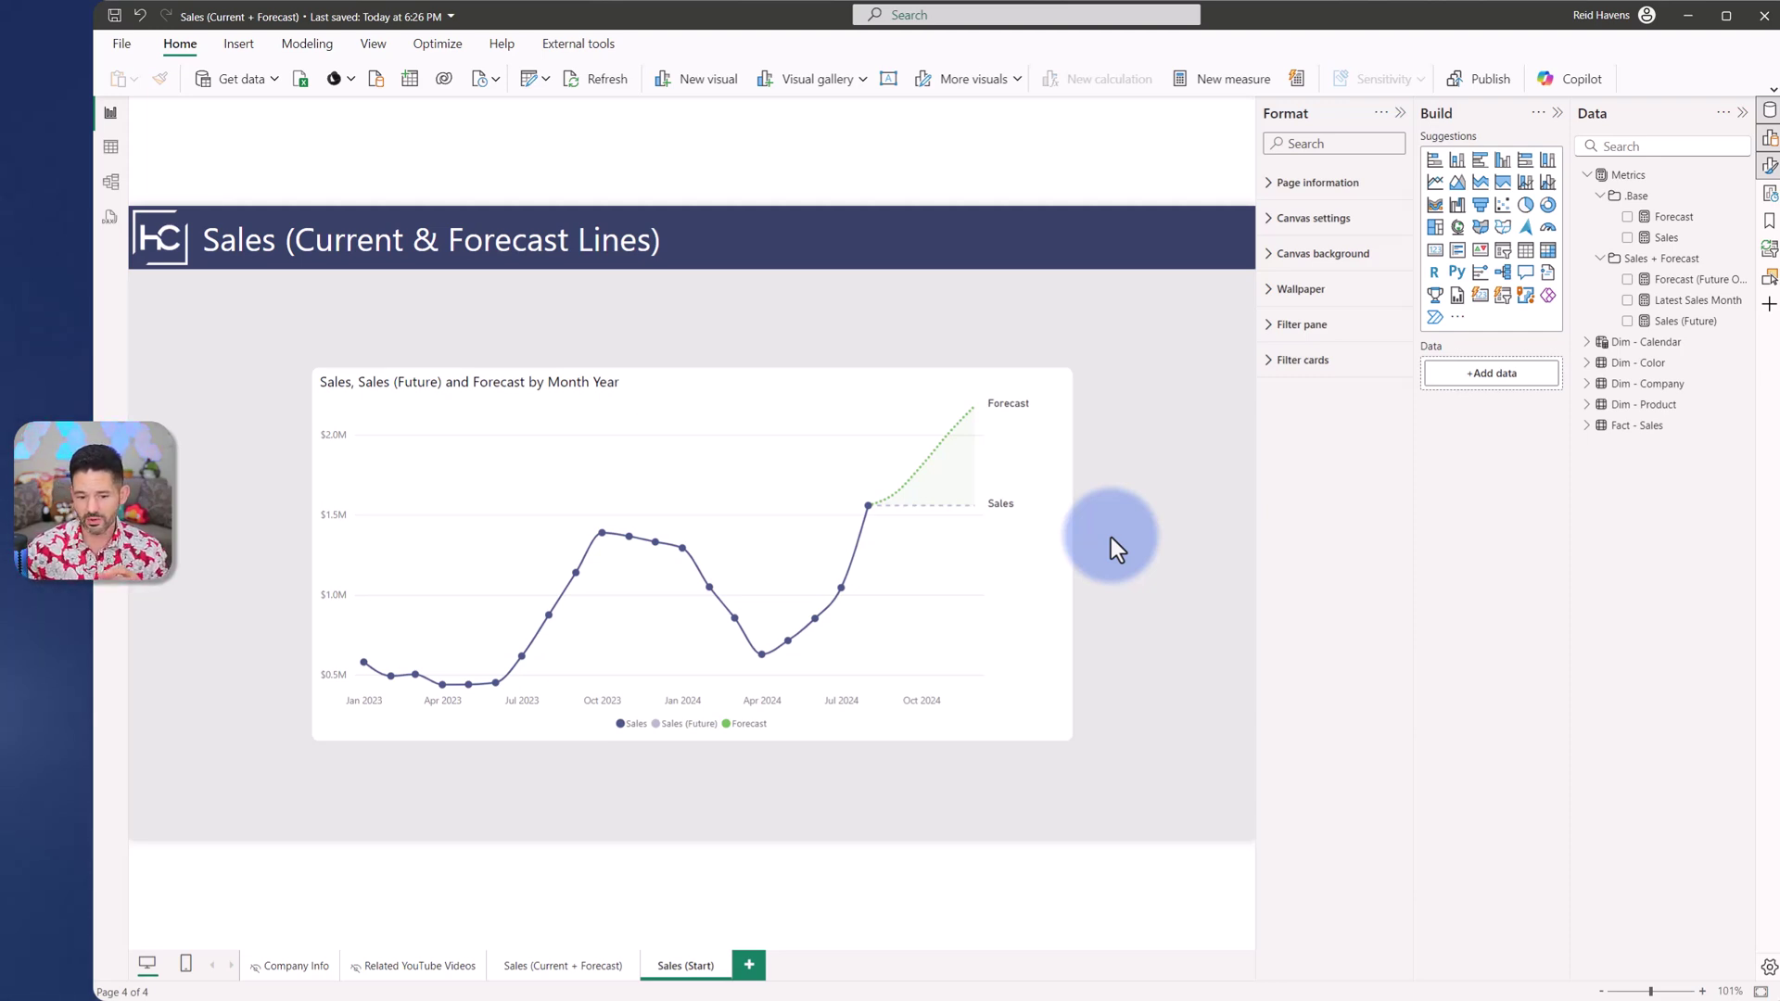
# Switch to Sales (Current + Forecast) and hide the Format, Build and Data panes
pyautogui.click(562, 967)
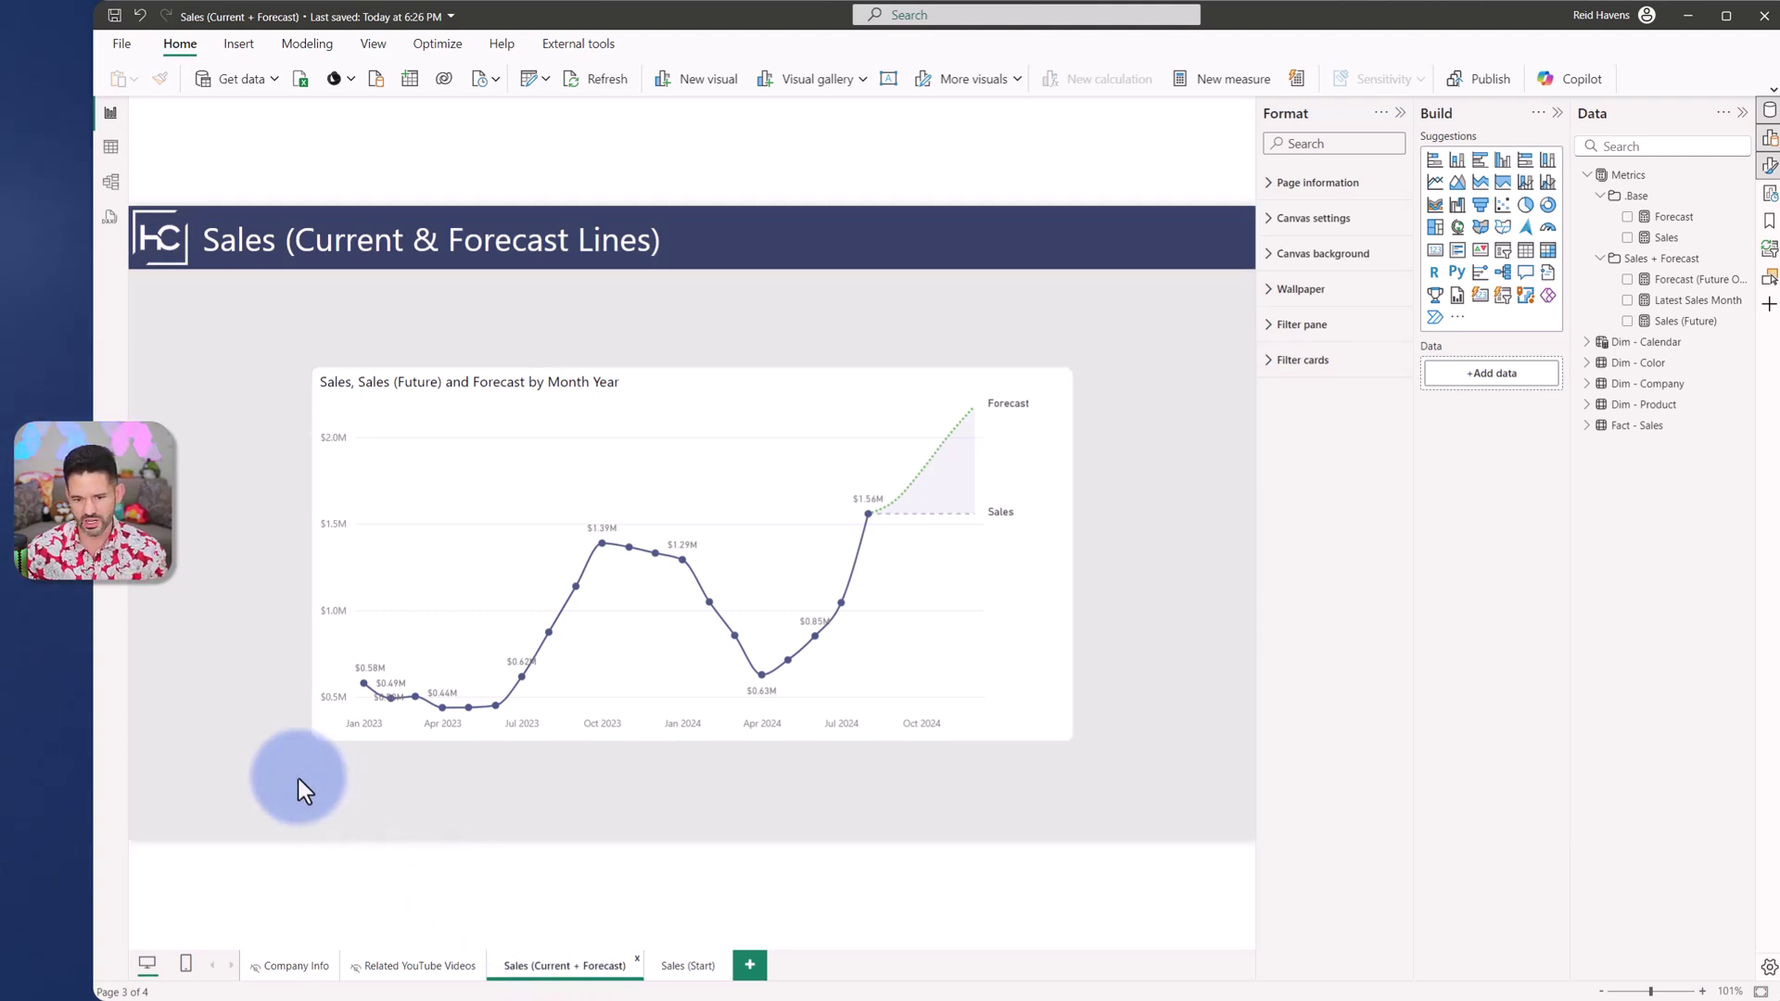
pyautogui.click(1401, 113)
pyautogui.click(1558, 112)
pyautogui.click(1743, 112)
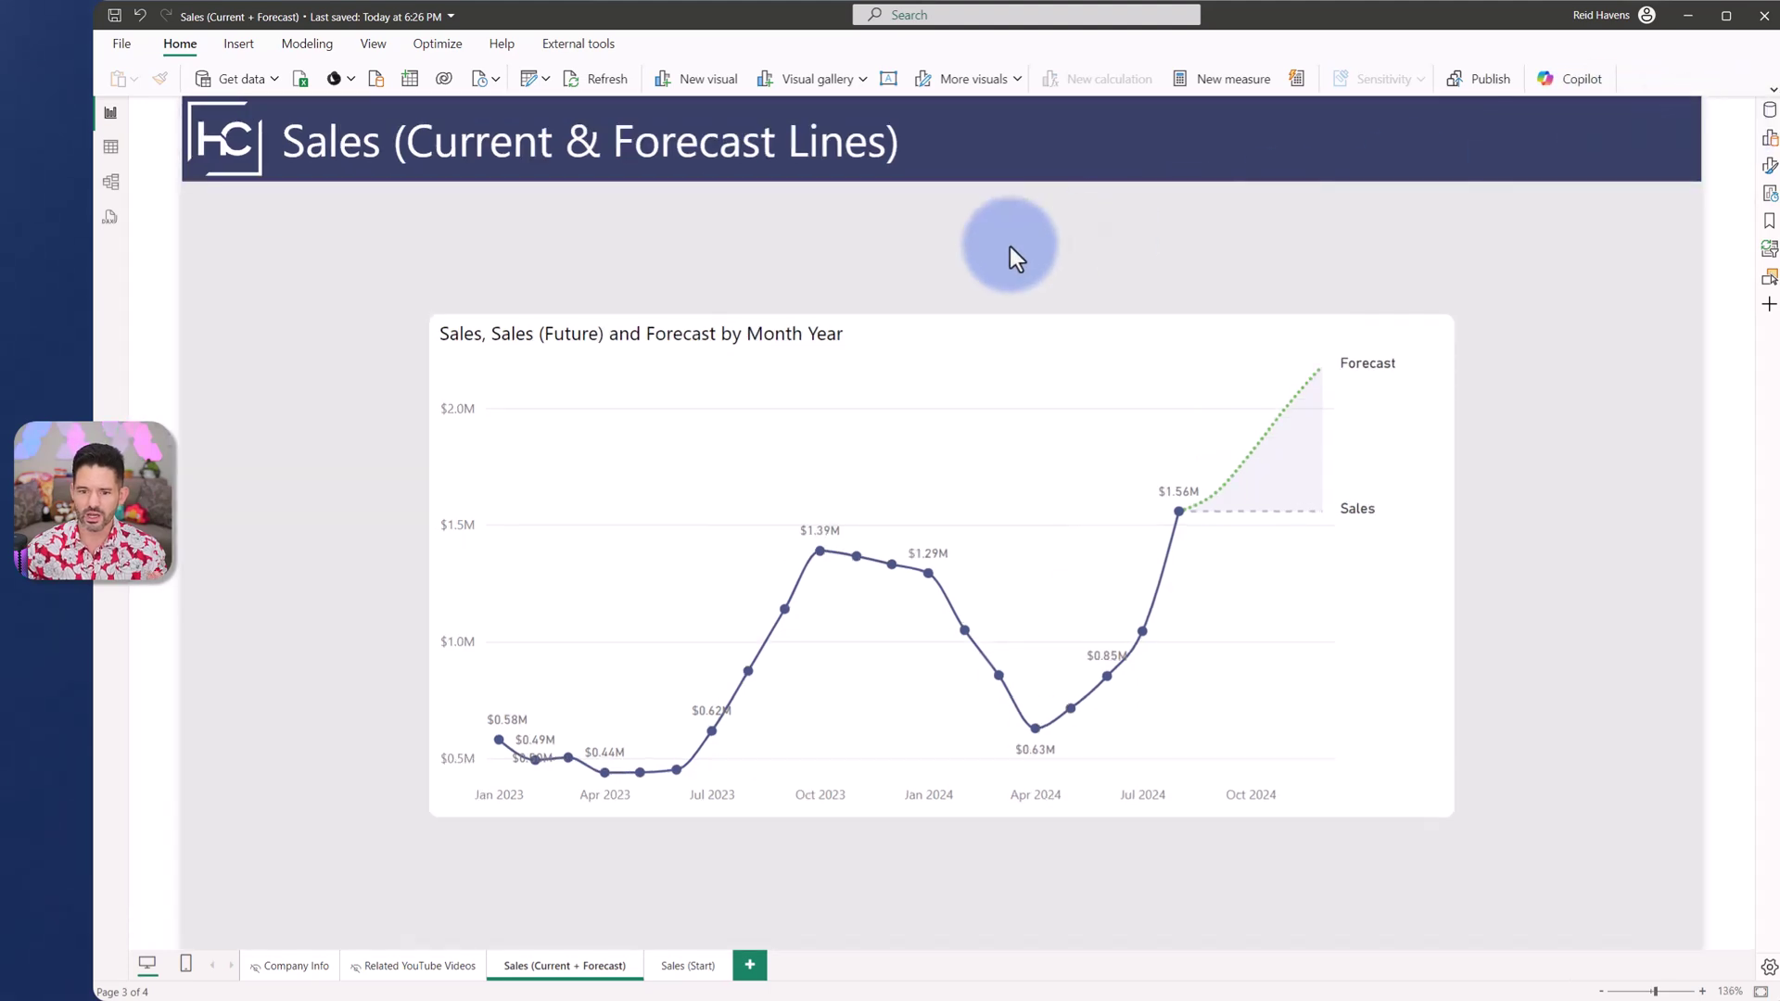